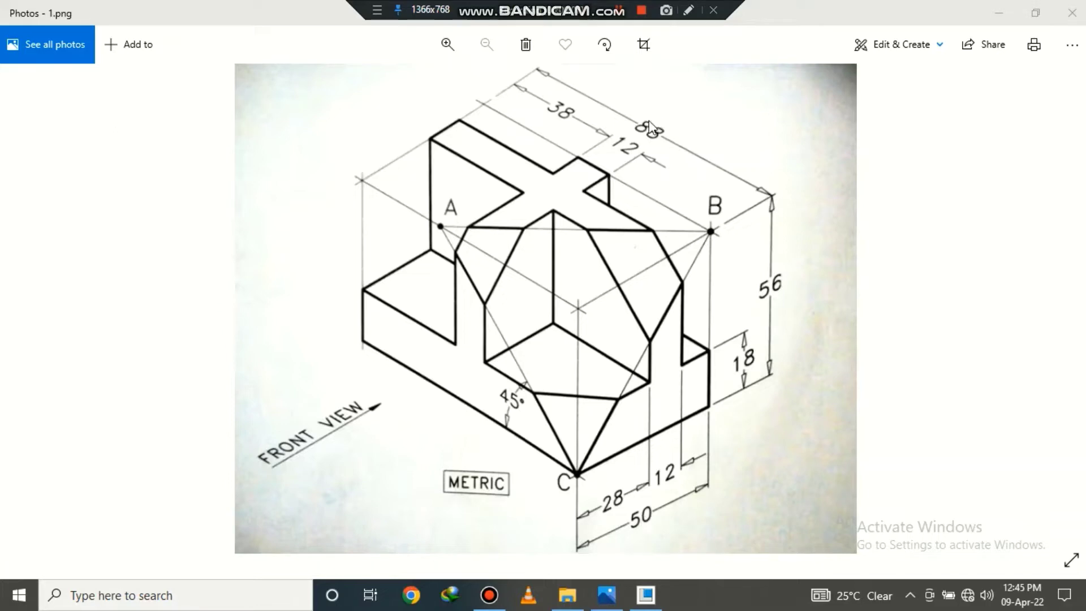
Step: Switch to Creo and create a new solid part from the mmns_part_solid template instead of the default one
left_click(645, 595)
left_click(19, 76)
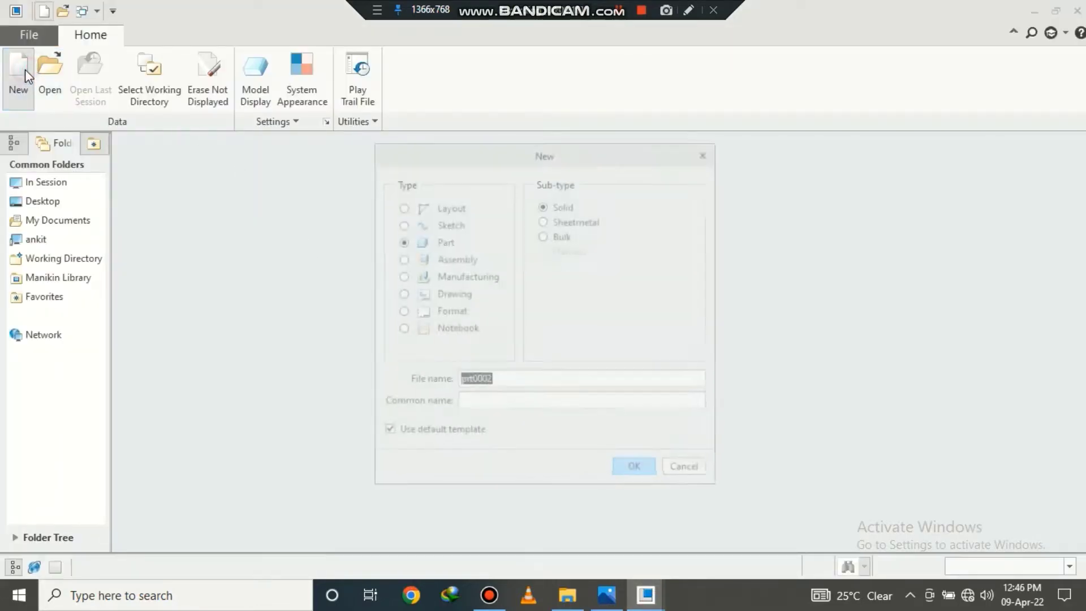
left_click(447, 433)
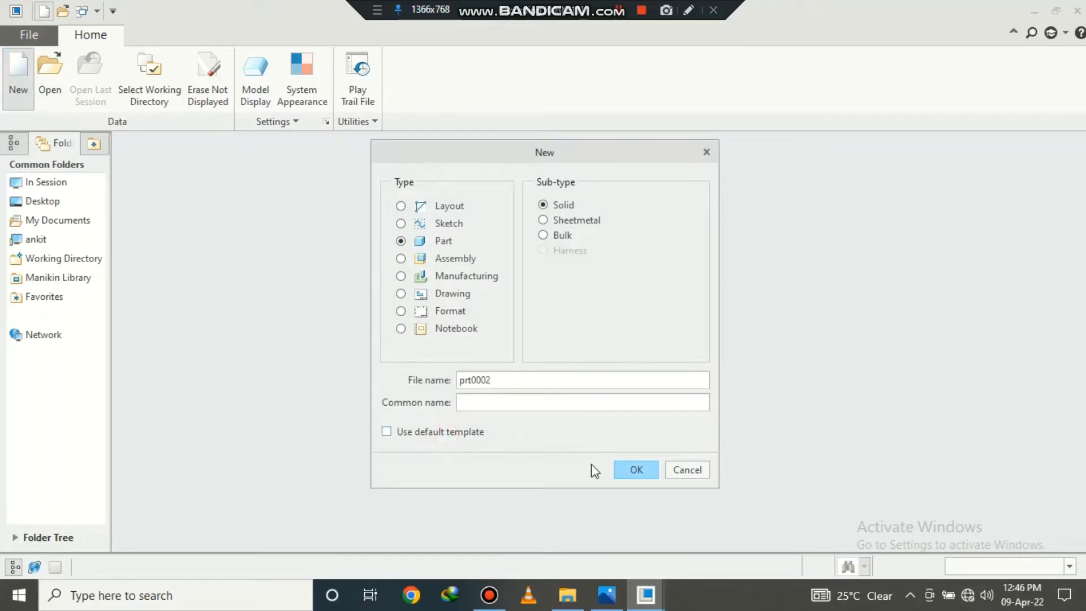
left_click(636, 470)
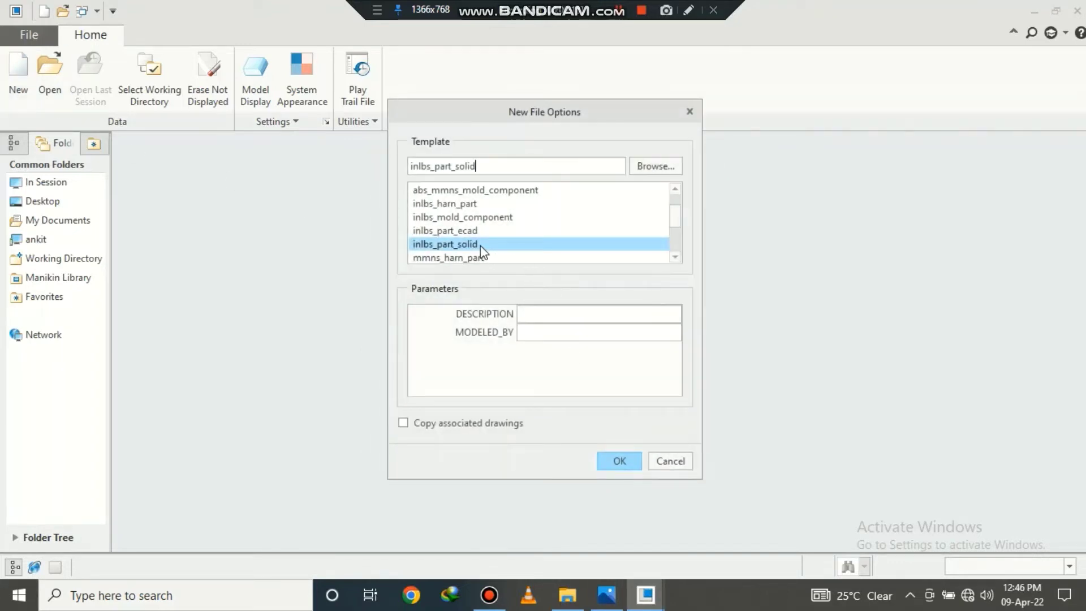
scroll(478, 249, "down", 2)
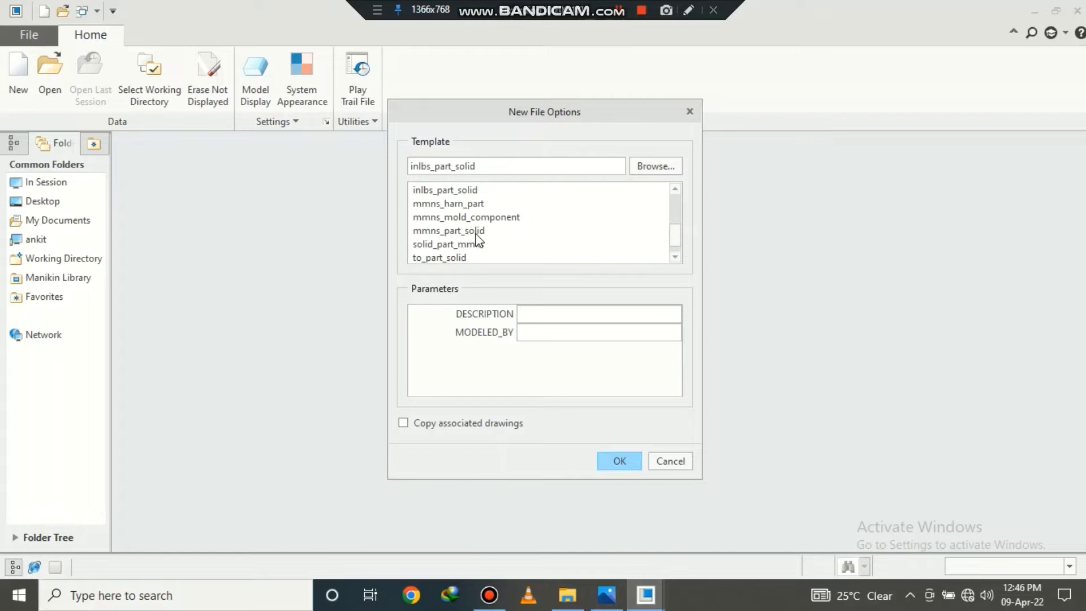
left_click(475, 232)
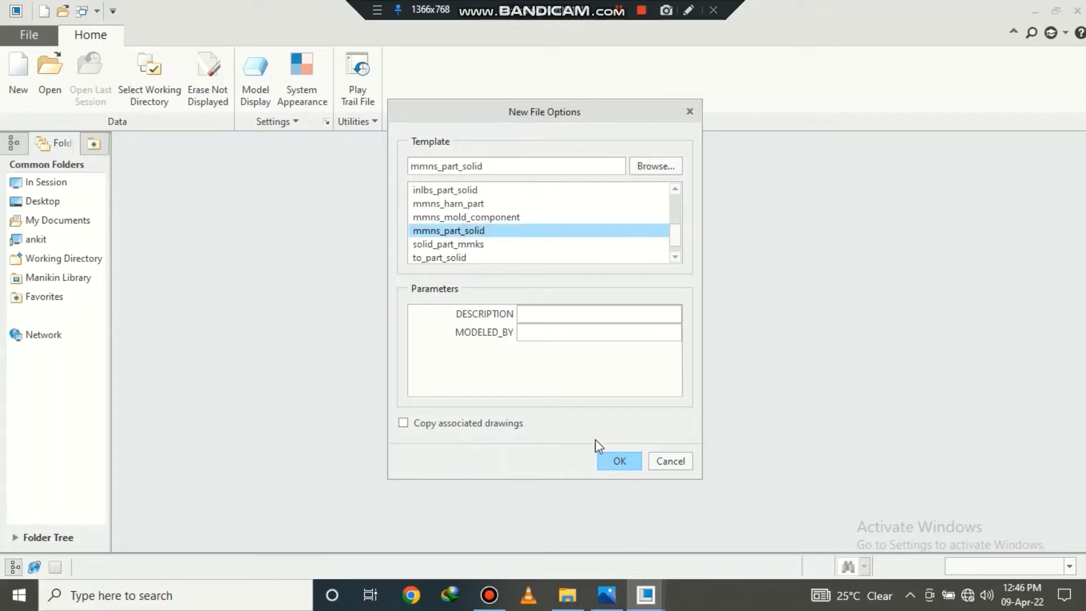
left_click(620, 462)
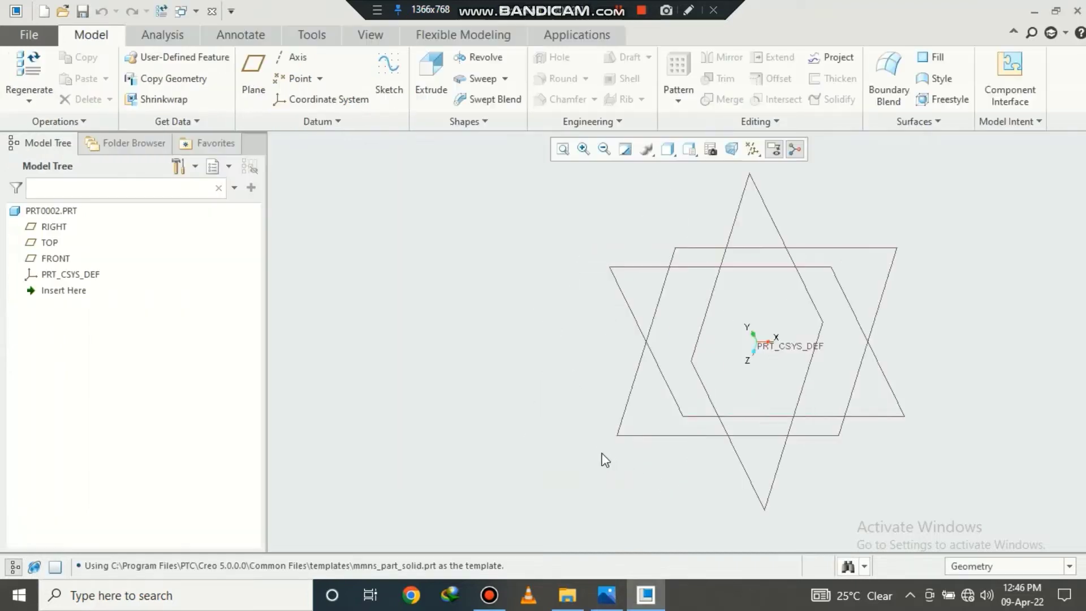
Step: Start a sketch on the TOP plane in 2D orientation and hide the datum planes
left_click_drag(267, 328, 135, 329)
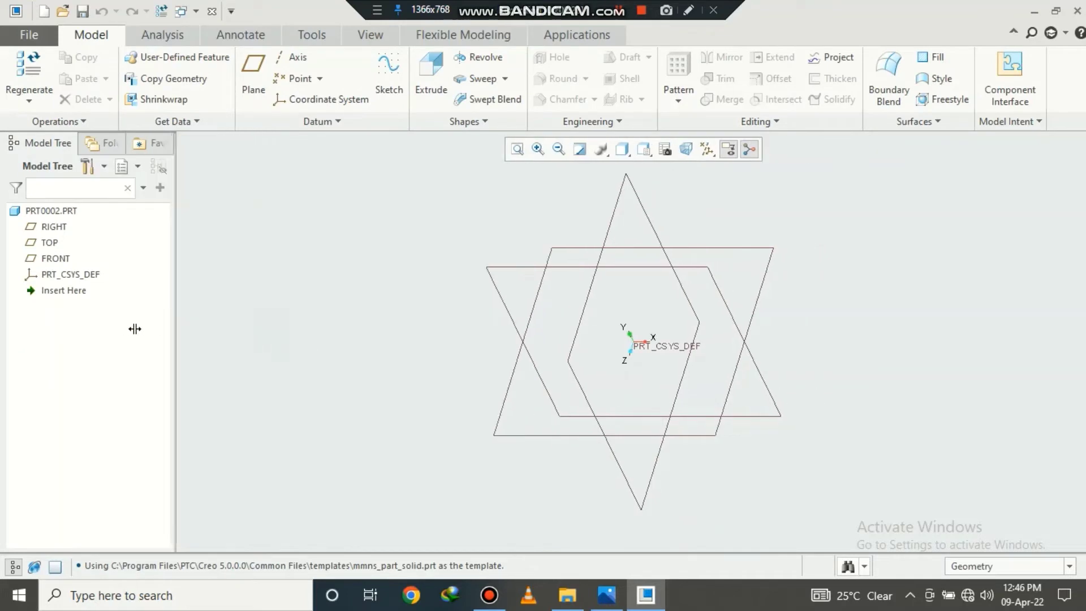
left_click(53, 242)
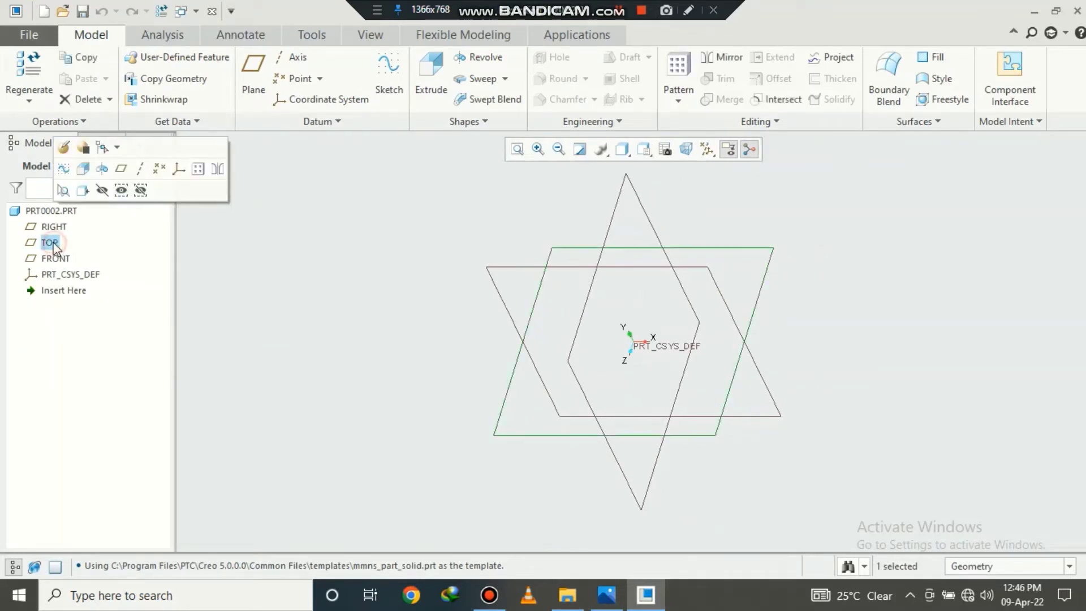
left_click(383, 92)
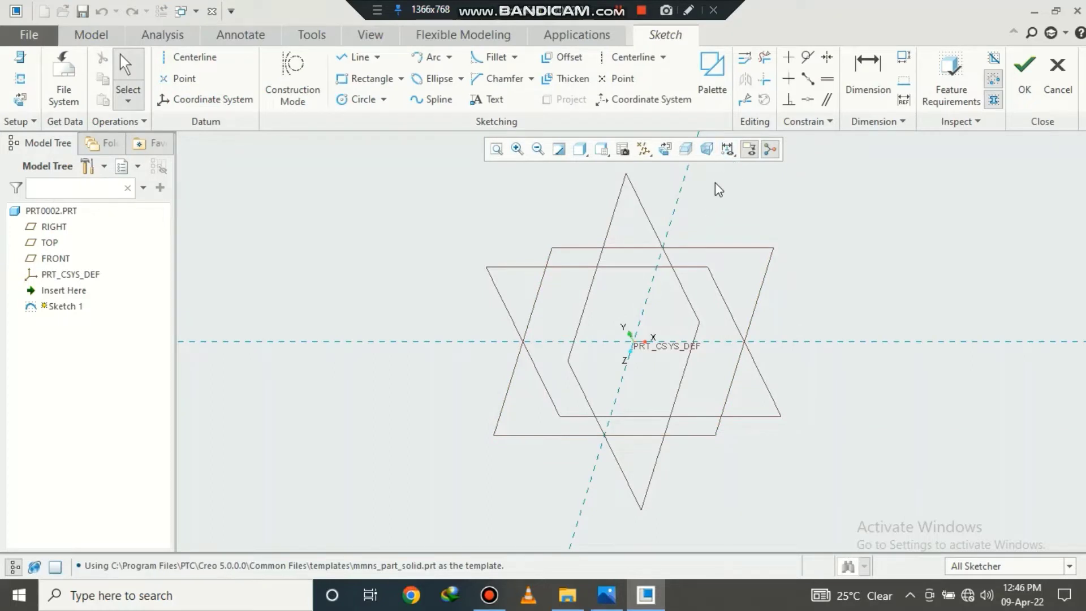
left_click(666, 156)
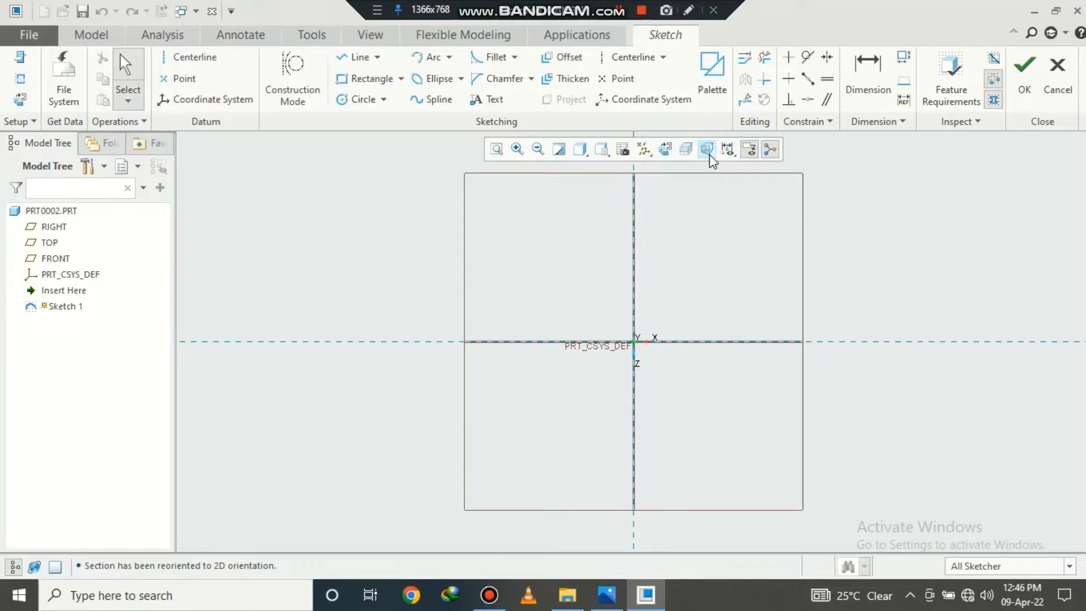
left_click(728, 150)
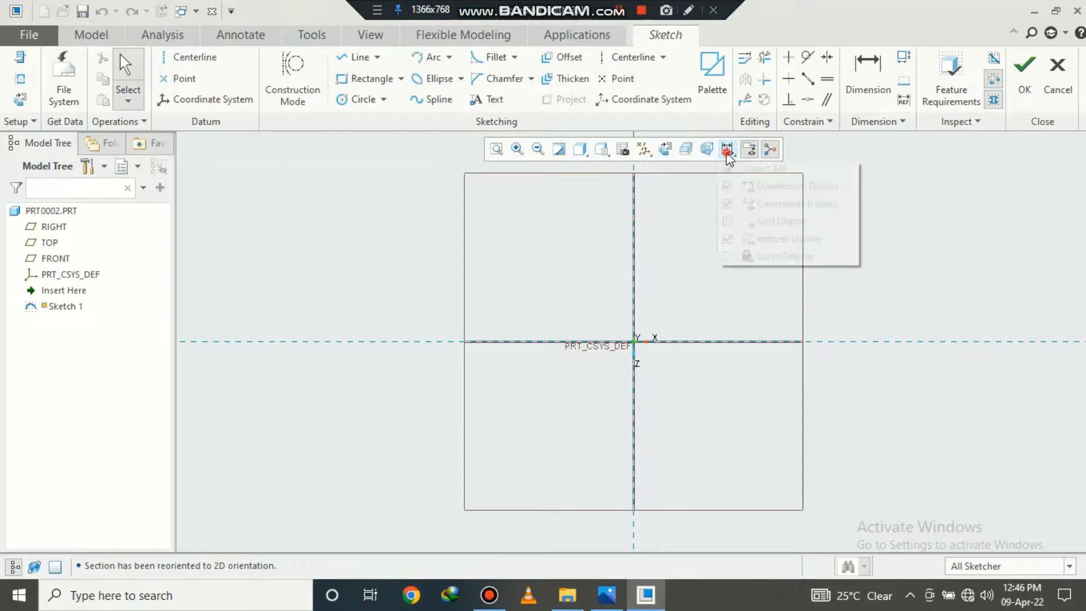
left_click(649, 156)
left_click(643, 168)
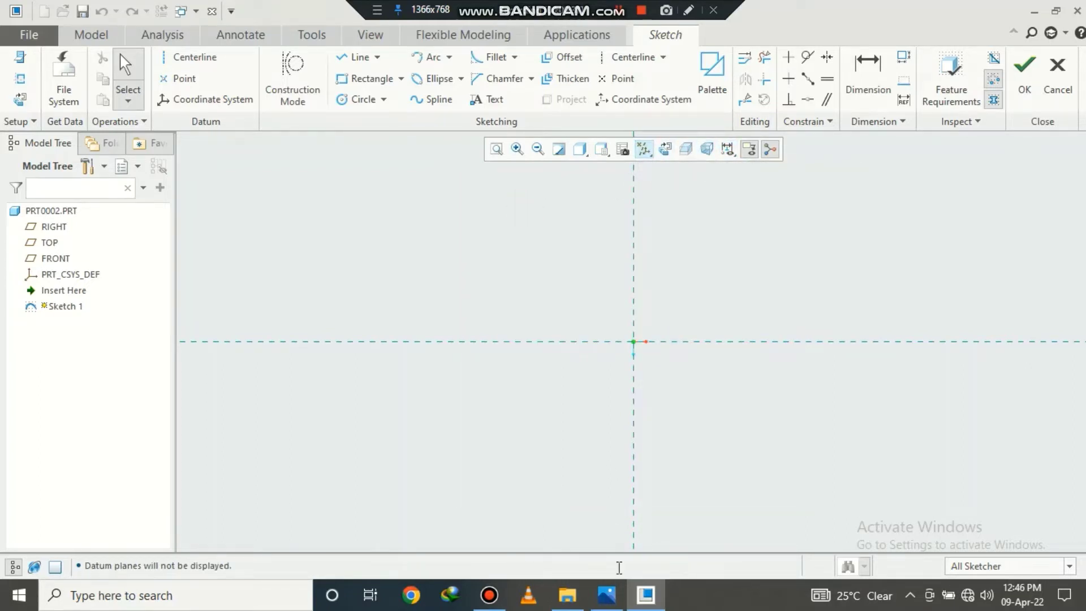
Step: Check the reference drawing, and draw a center rectangle about 554 mm wide and 314 mm high at the sketch origin
left_click(606, 595)
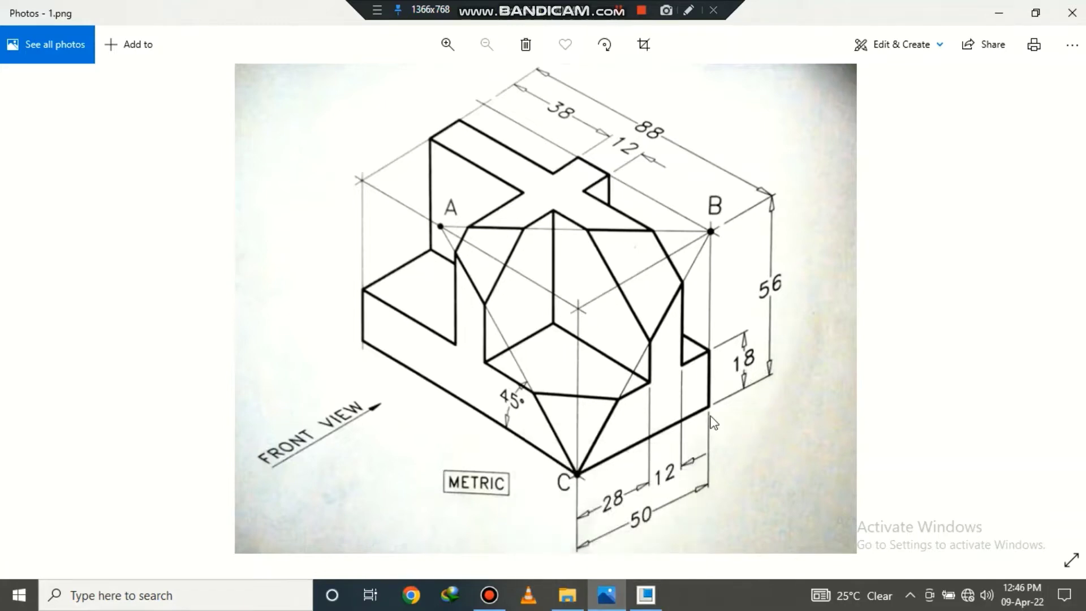
left_click(606, 596)
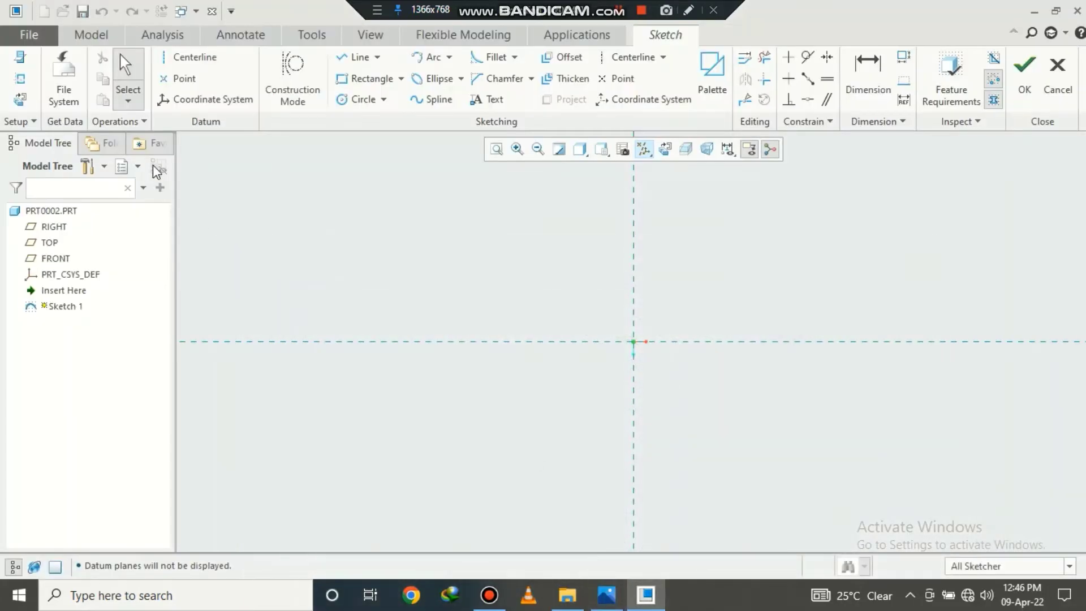
left_click(401, 78)
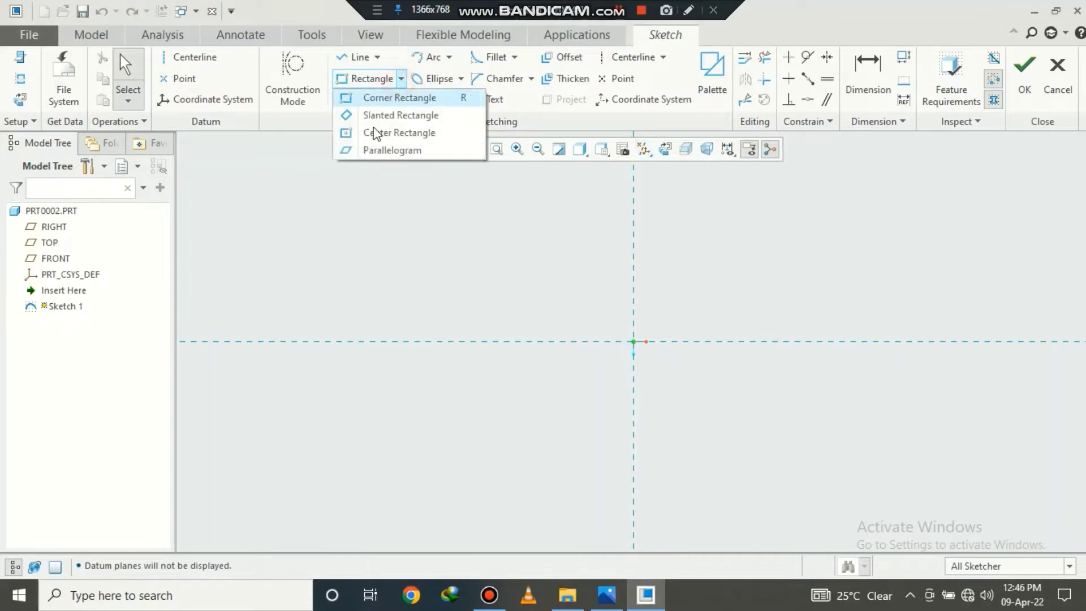
left_click(372, 133)
left_click(633, 342)
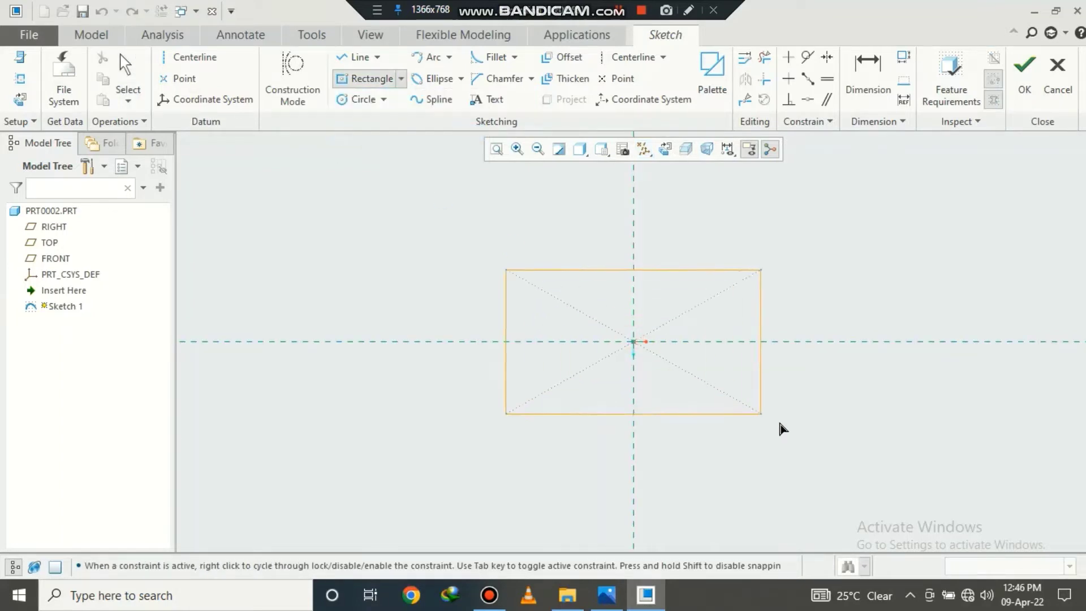
left_click(819, 447)
middle_click(877, 336)
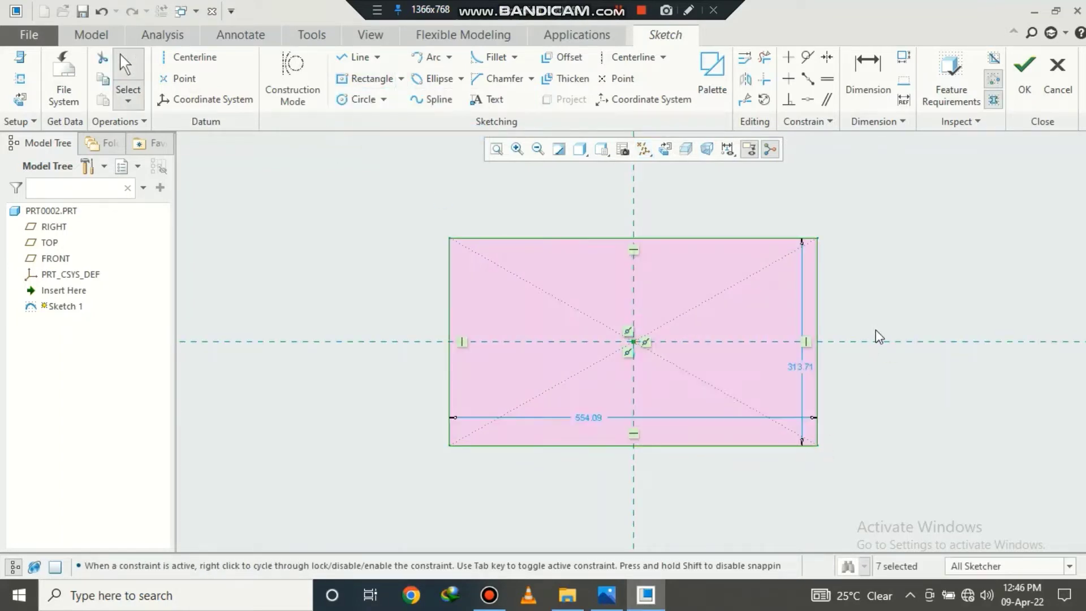
Step: Set the rectangle's height to 88 mm and its width to 50 mm, and finish the sketch
left_click(804, 367)
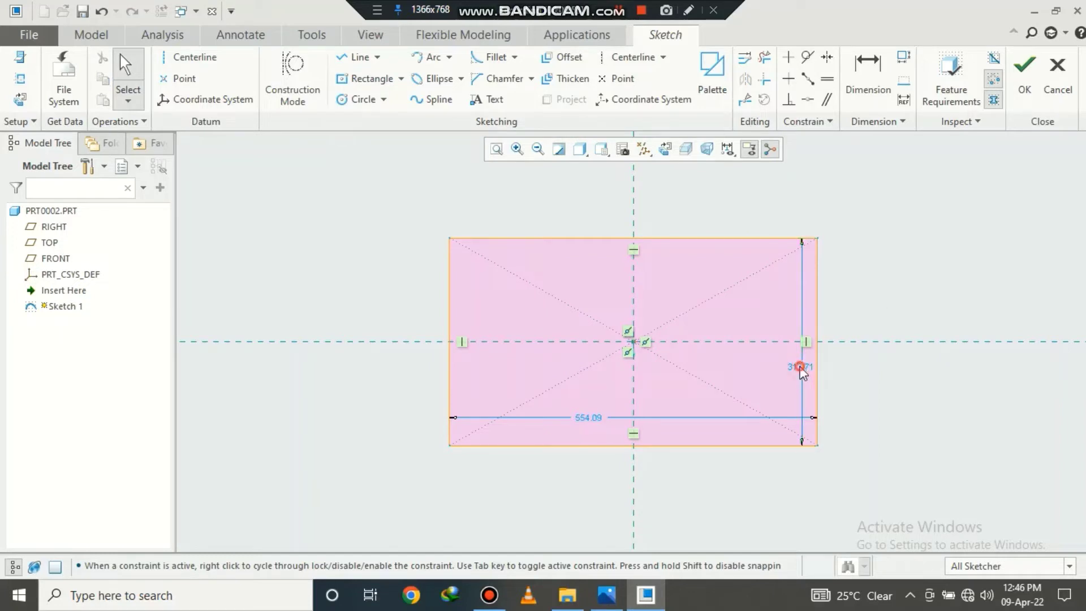
left_click(801, 367)
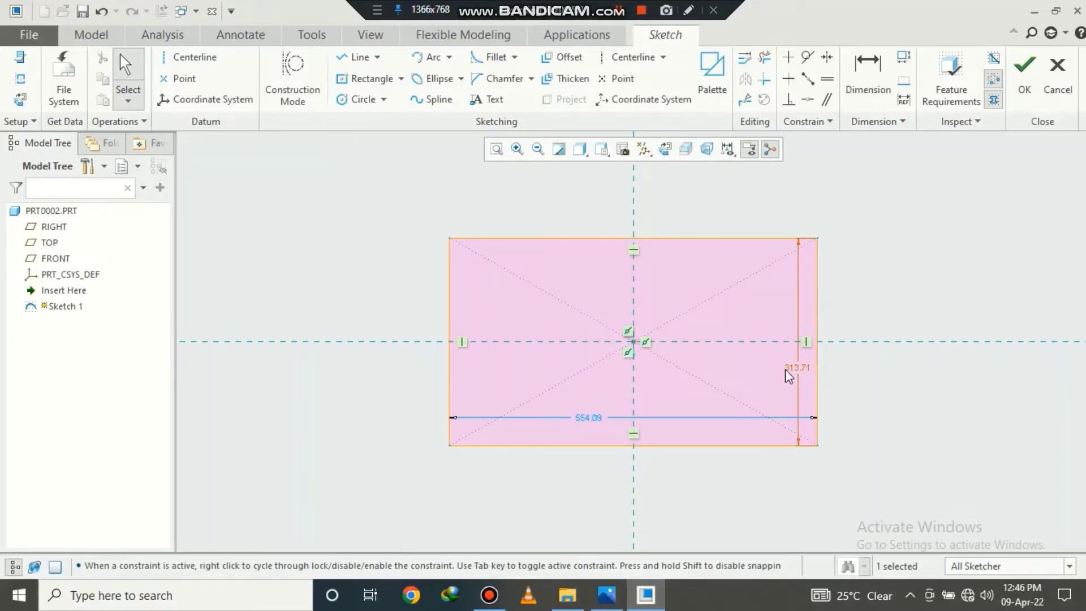
double_click(789, 371)
type("88")
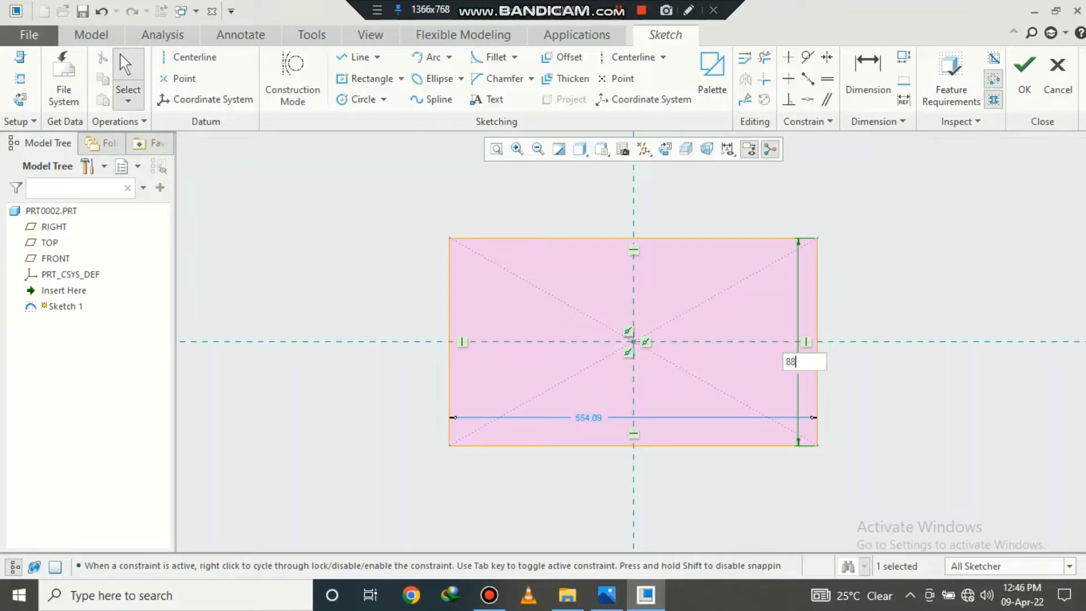
key("Return")
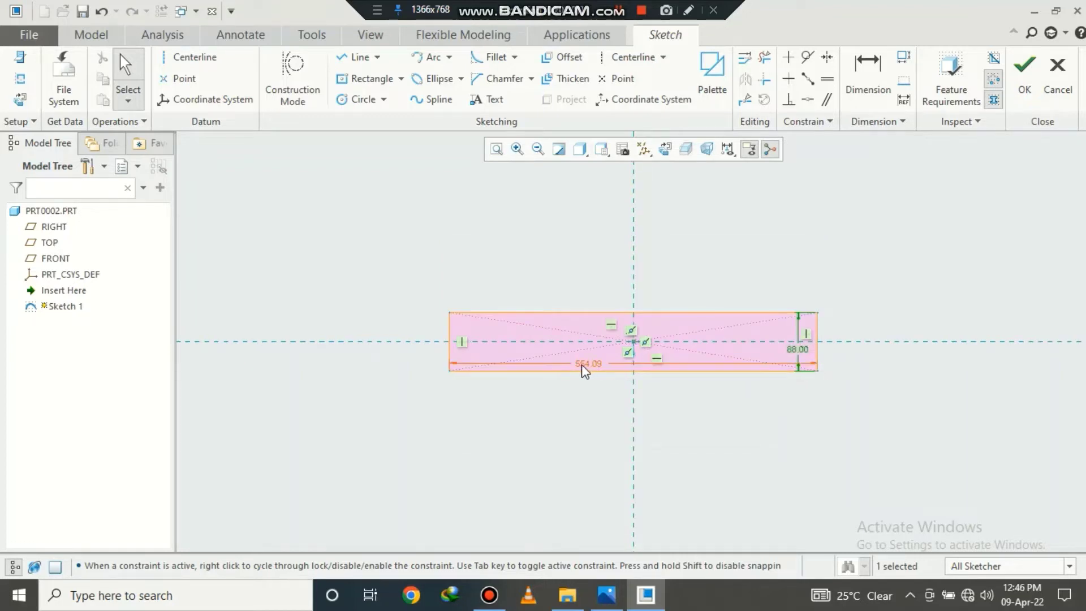
double_click(598, 366)
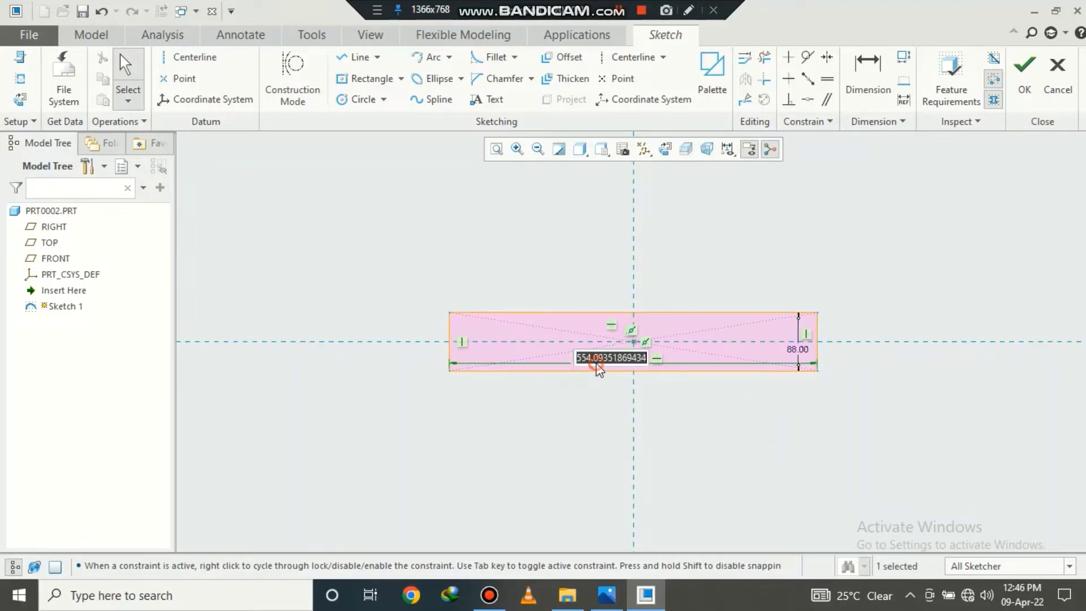
type("50")
key("Return")
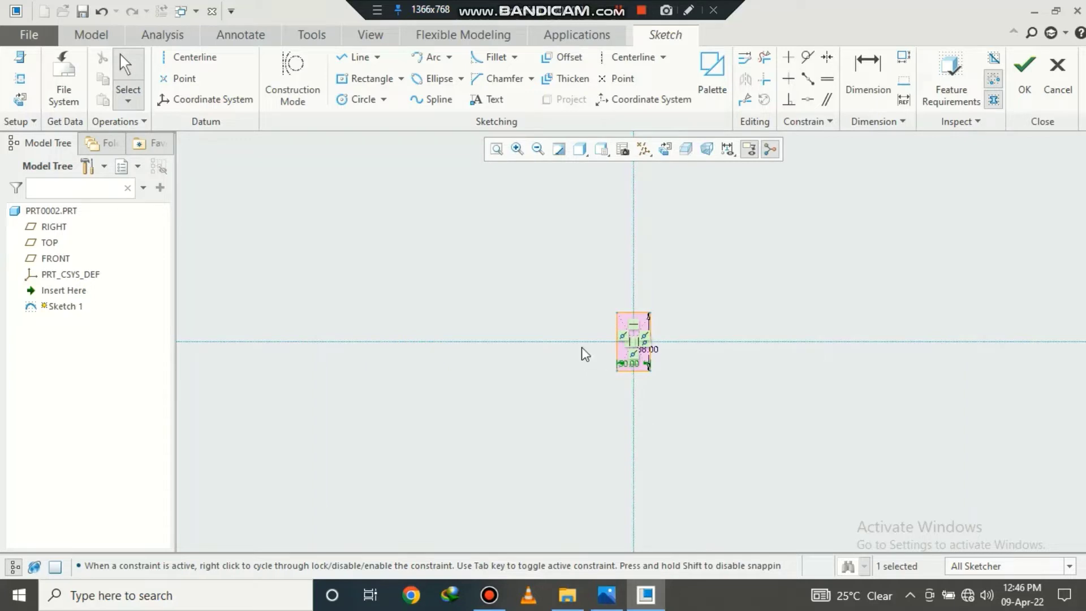
left_click(496, 148)
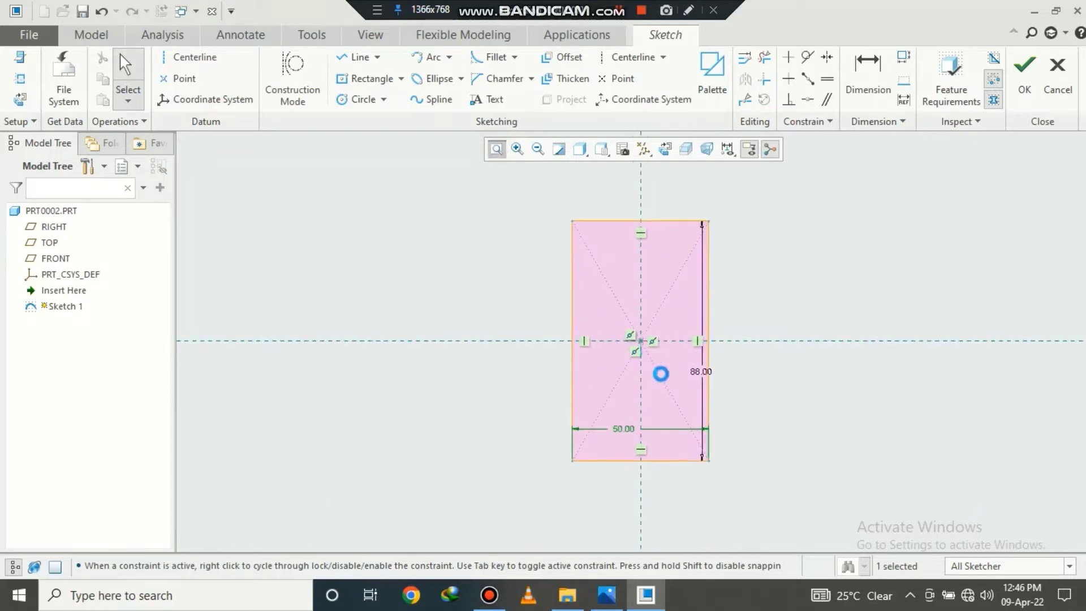
left_click(1026, 80)
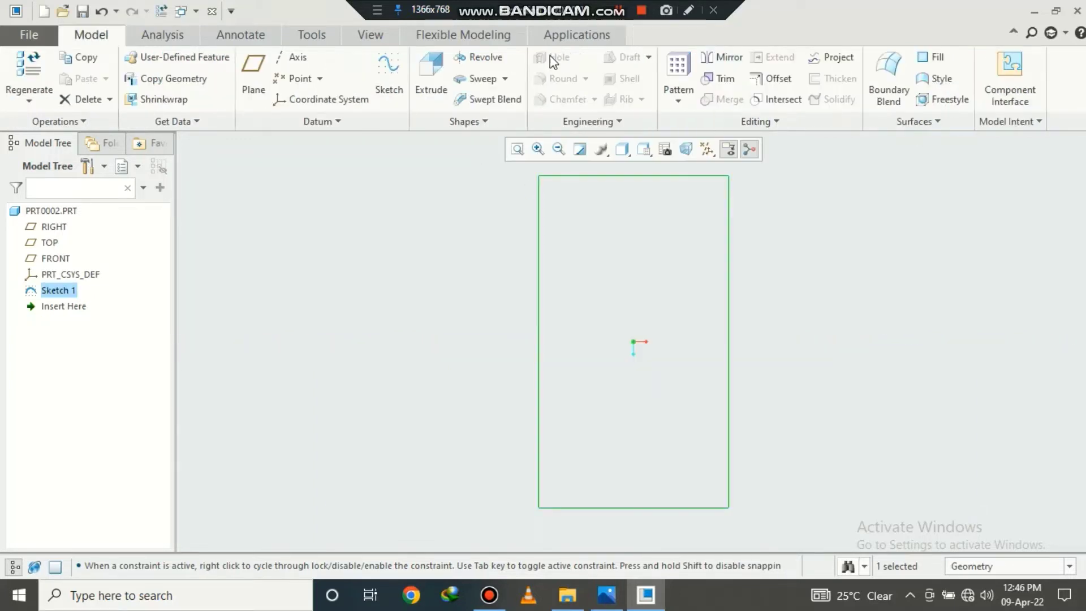
Step: Extrude the rectangle 18 mm in the reversed direction, below the TOP plane
left_click(440, 70)
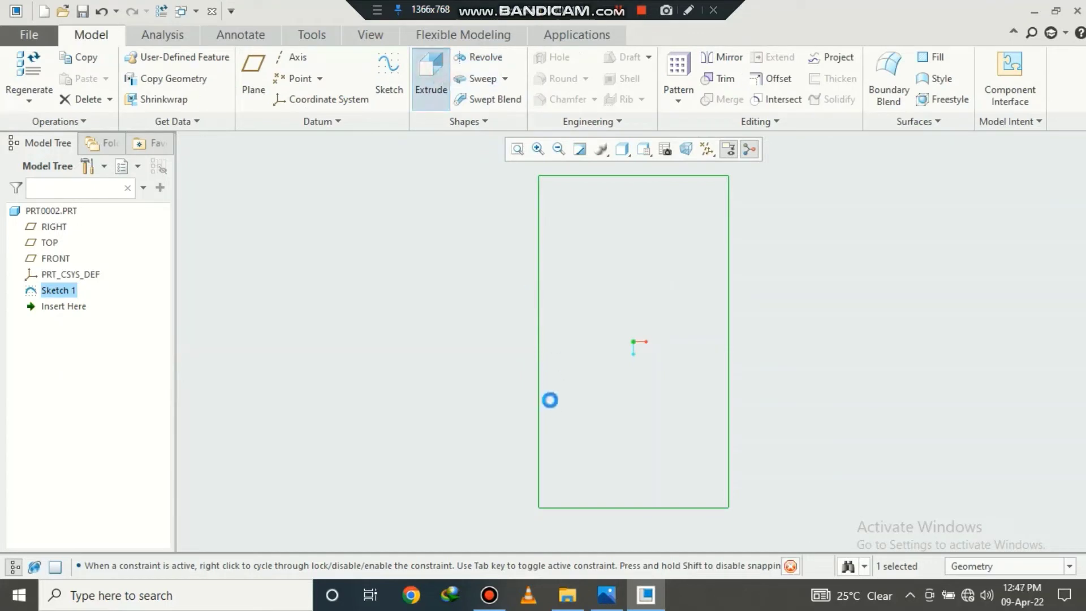
middle_click_drag(564, 344, 572, 329)
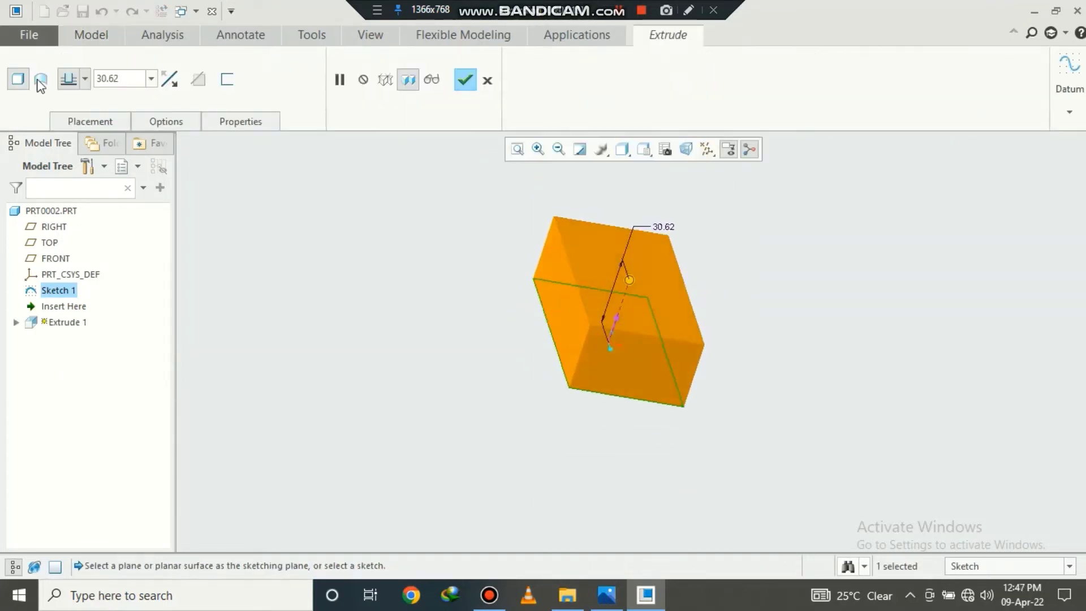
left_click(168, 80)
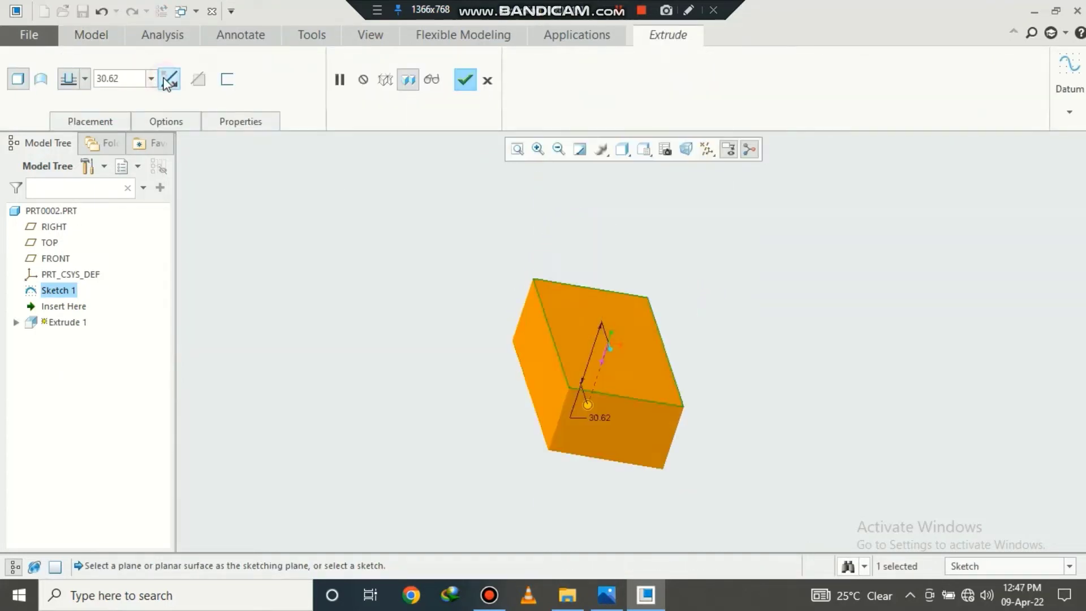
double_click(131, 77)
type("18")
key("Return")
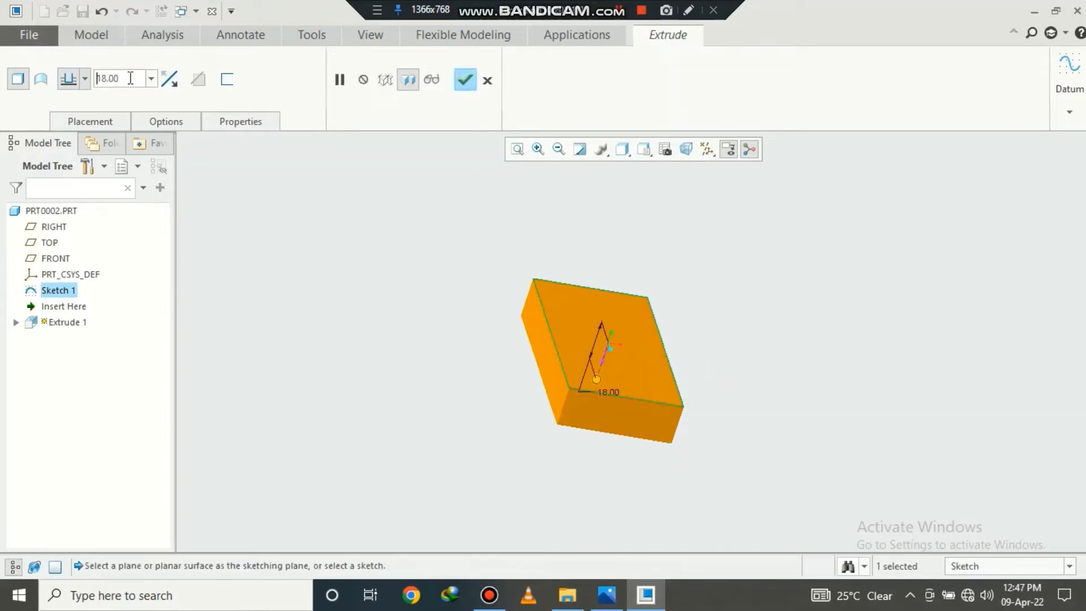
left_click(465, 80)
Step: Set the model's display style to Shading With Edges and consult the reference drawing
scroll(619, 253, "down", 3)
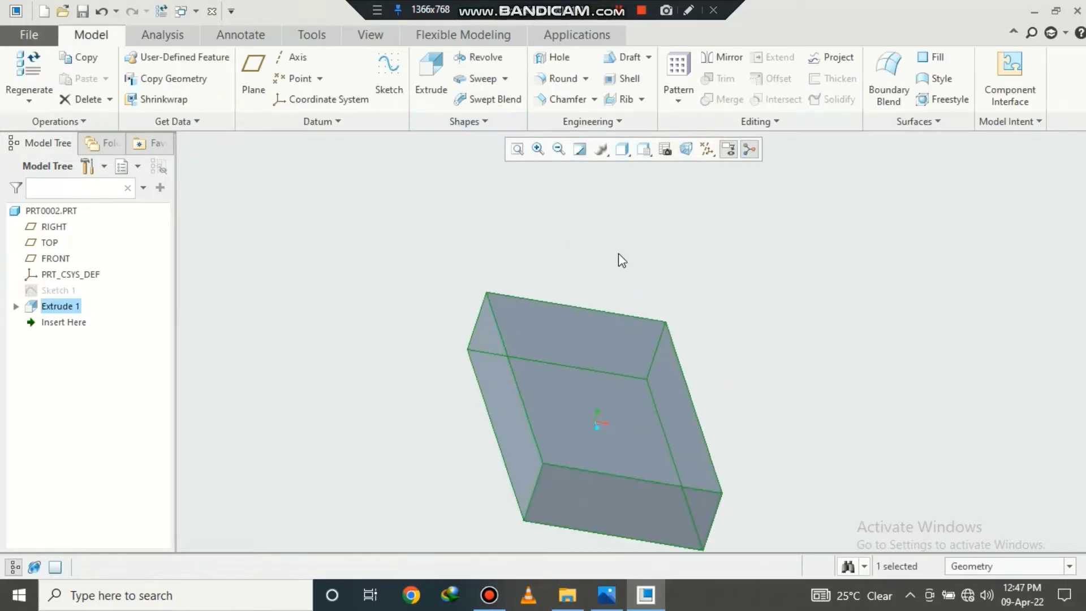
middle_click_drag(619, 253, 560, 497)
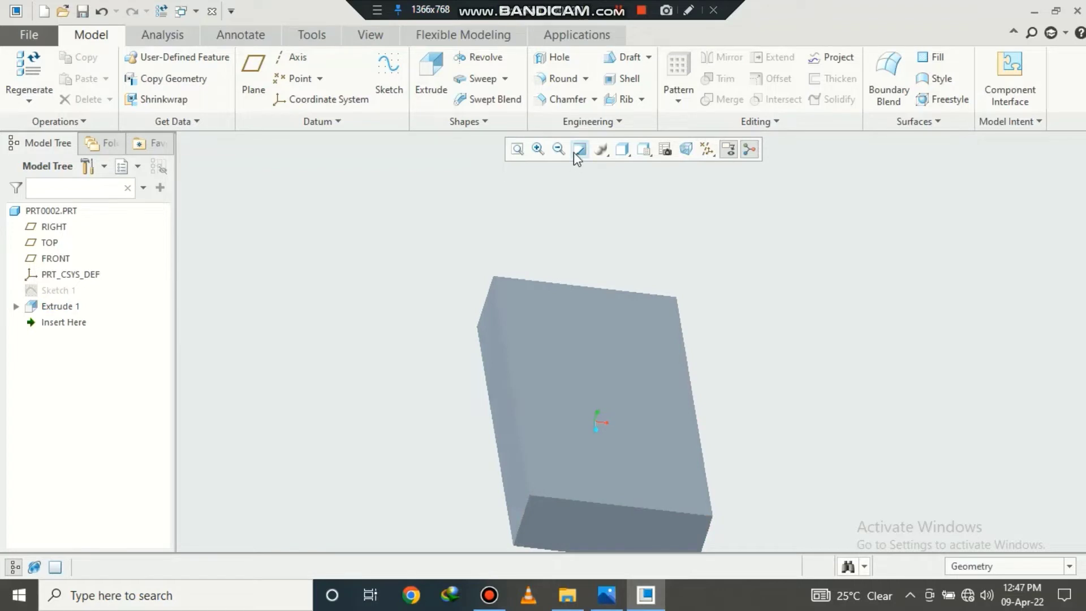
left_click(615, 156)
left_click(668, 169)
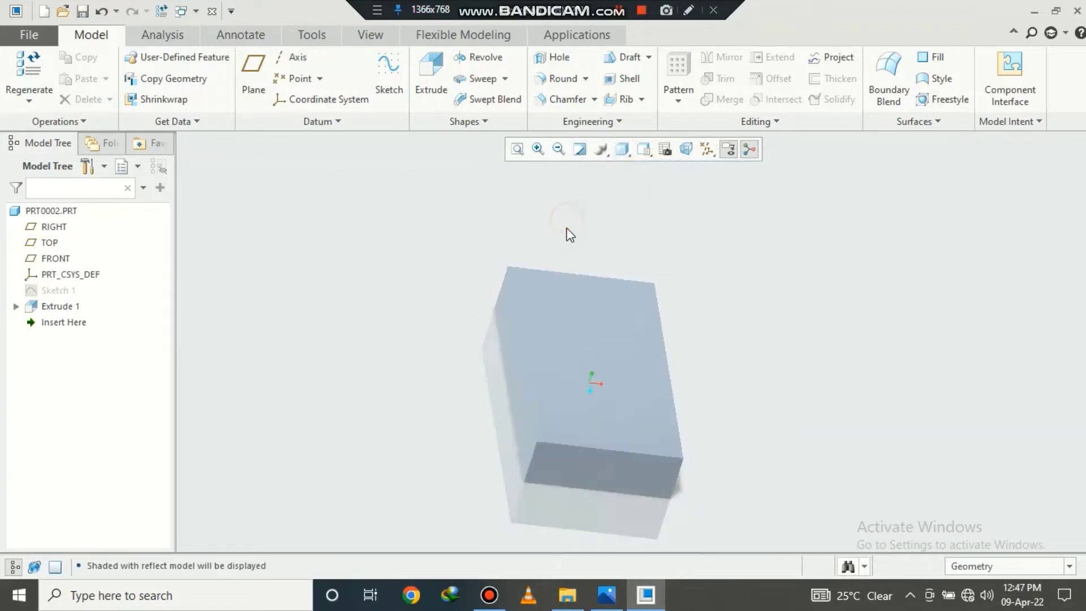
left_click(624, 154)
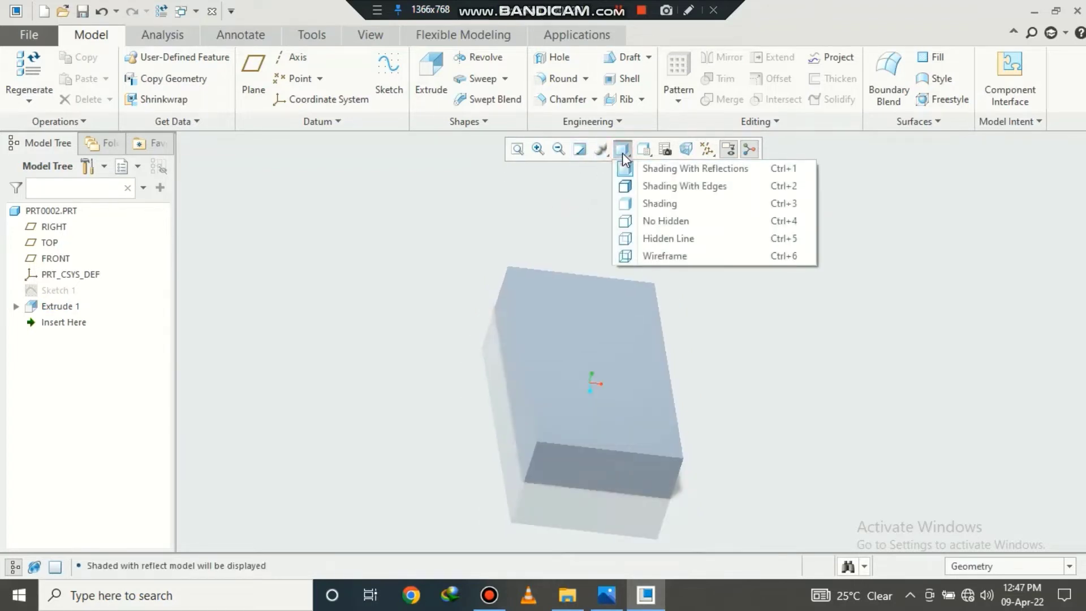
left_click(645, 184)
left_click(616, 603)
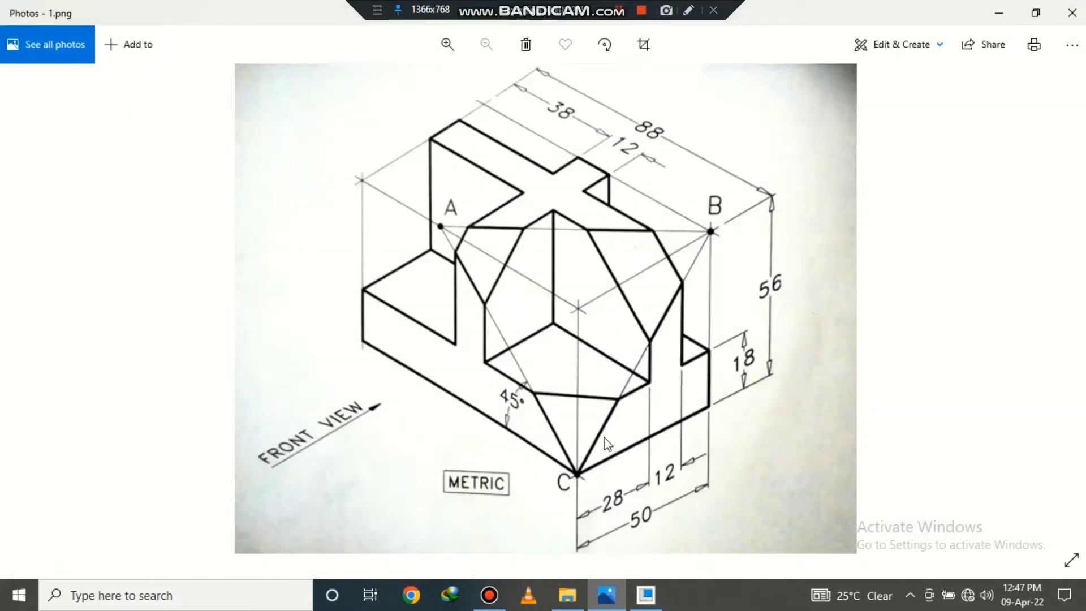
left_click(614, 596)
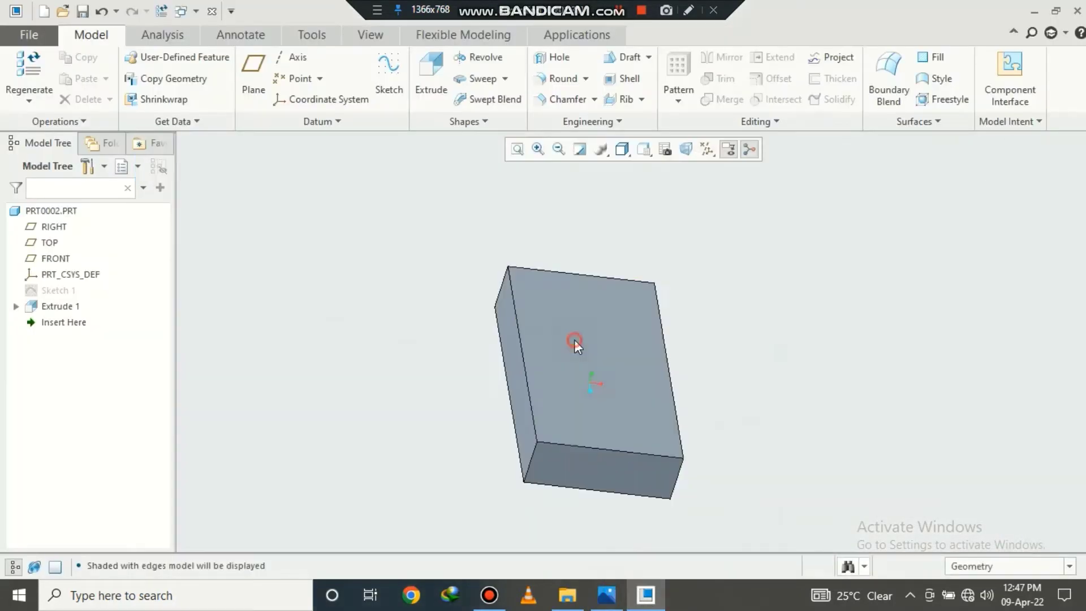
left_click(575, 340)
left_click(604, 246)
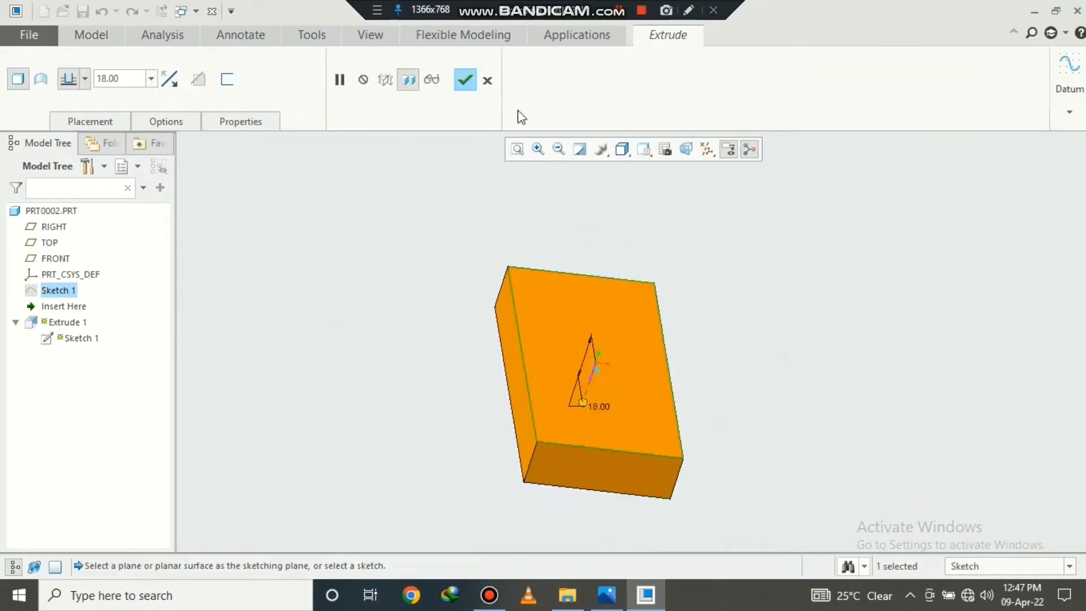
left_click(487, 80)
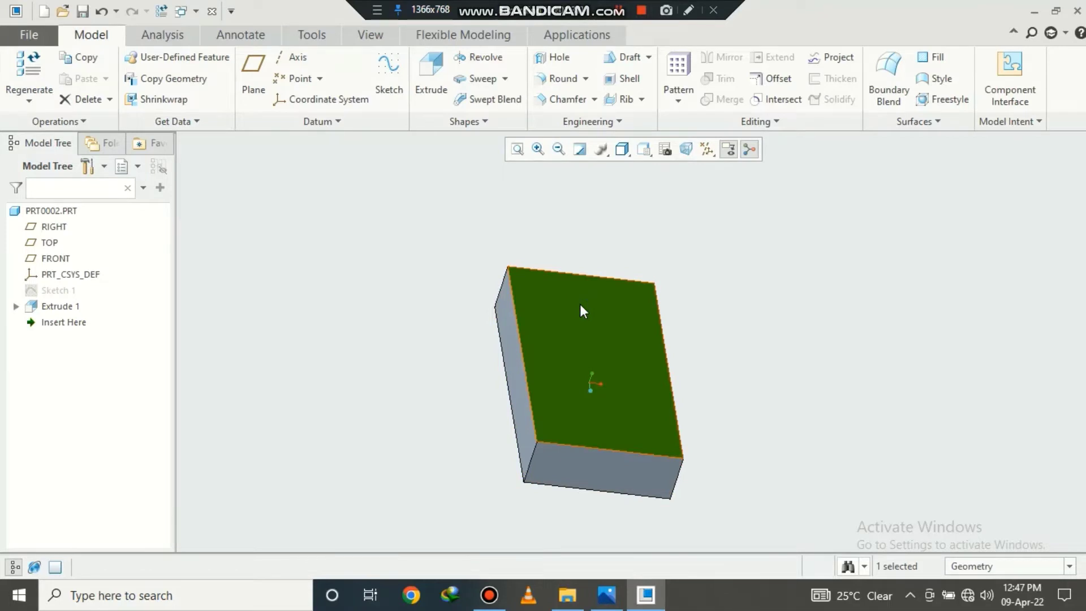
Step: Start a new sketch on the block's large 88 x 50 mm face and consult the reference drawing
left_click(583, 311)
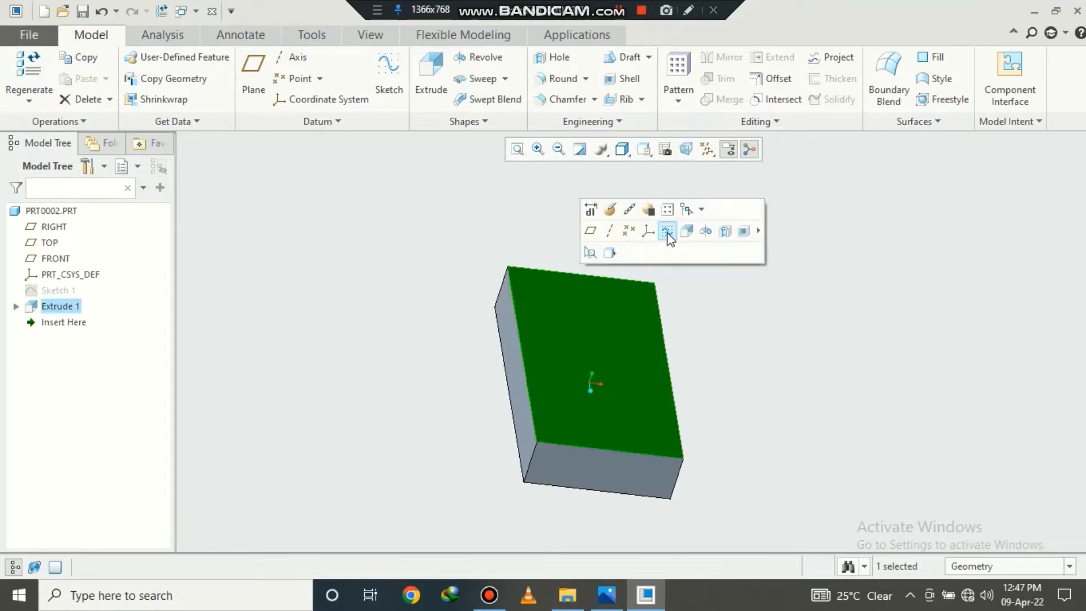
left_click(667, 231)
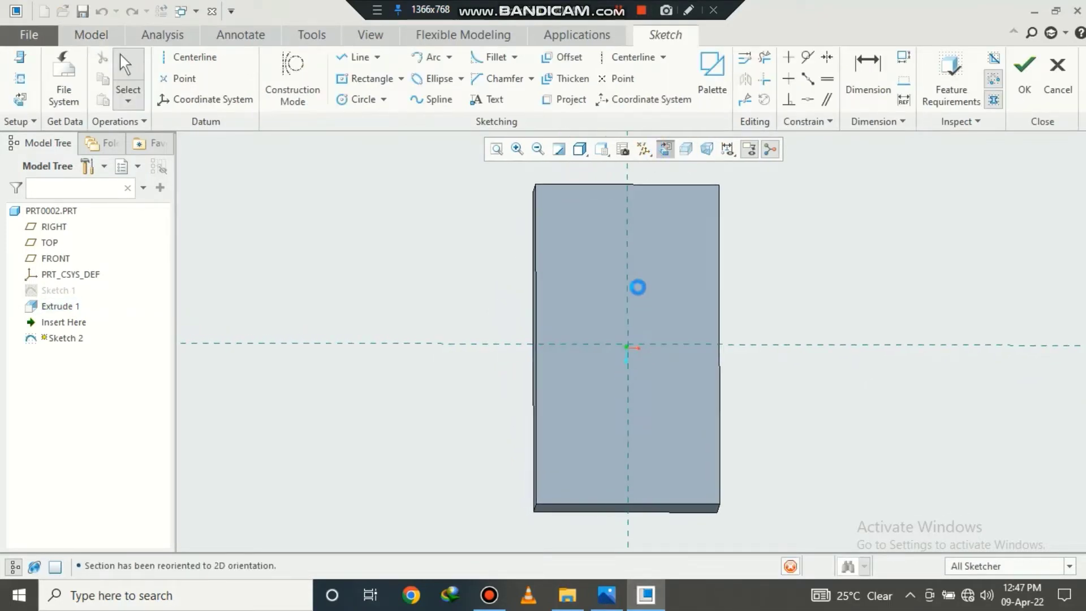
left_click(617, 600)
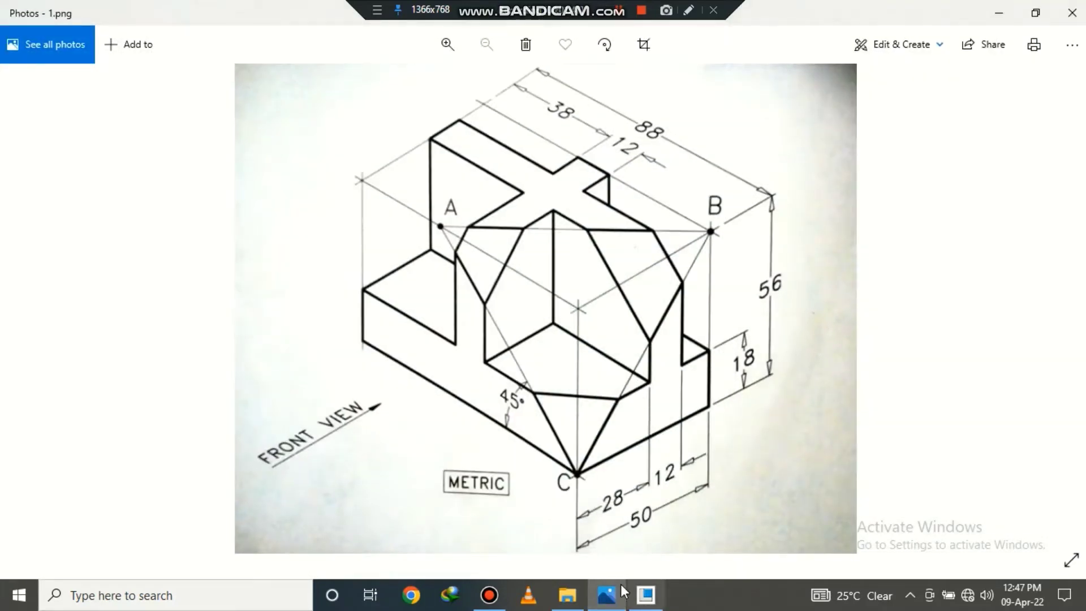
left_click(607, 601)
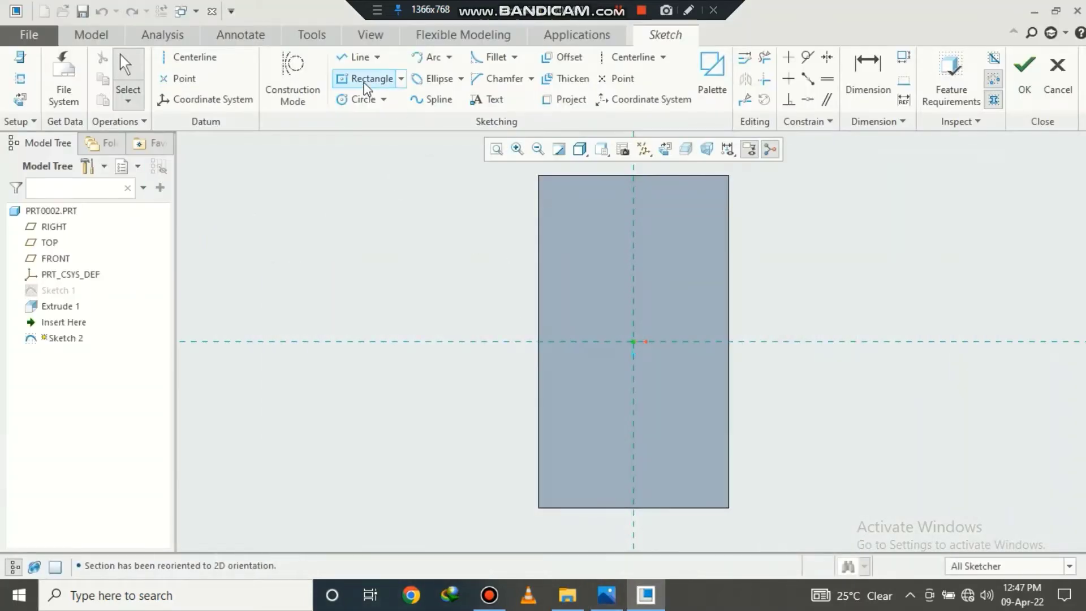
Step: Draw an L-shaped line pair about 28 mm high and 20 mm wide at the face's lower-left corner, and check the reference drawing
left_click(357, 57)
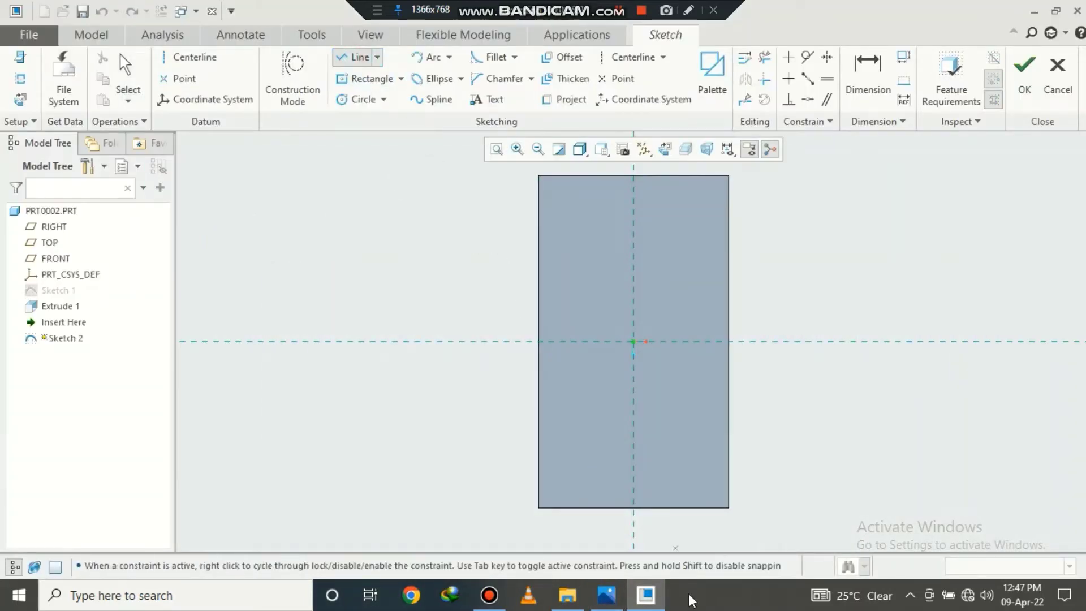
left_click(613, 509)
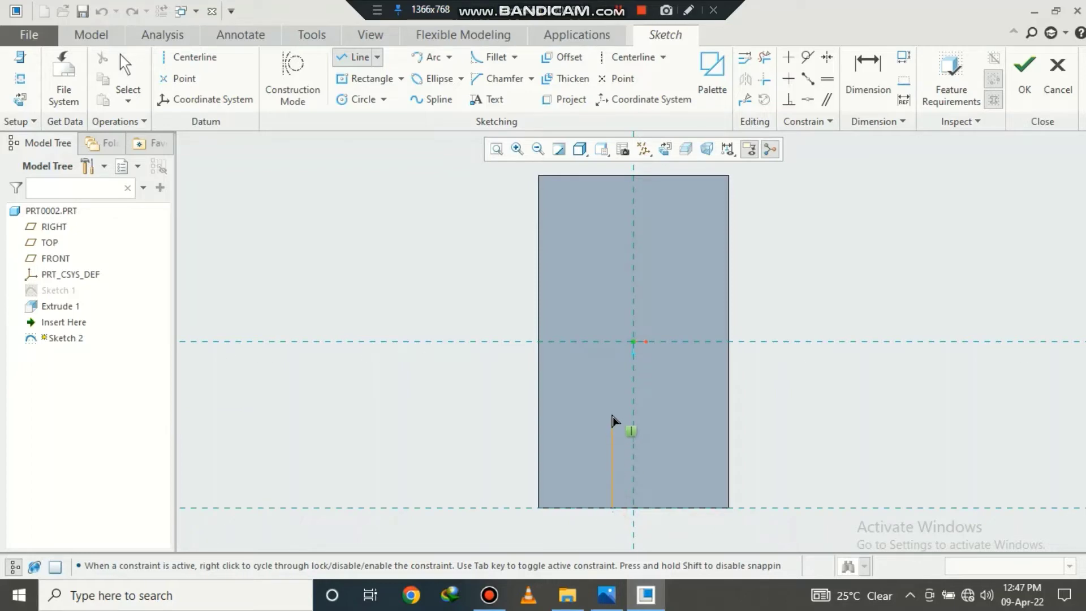
left_click(538, 401)
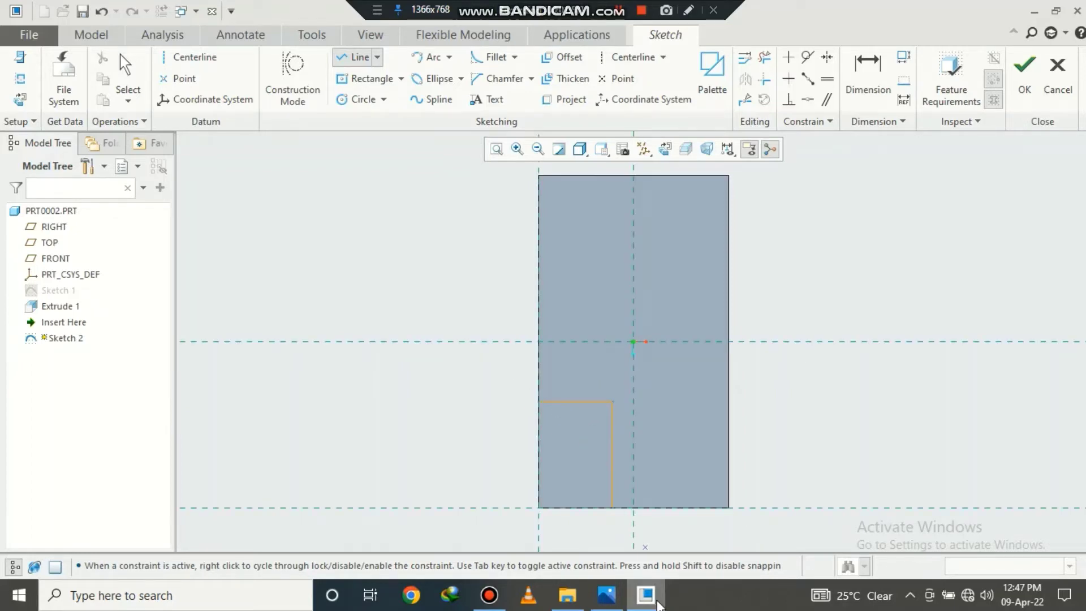
left_click(607, 595)
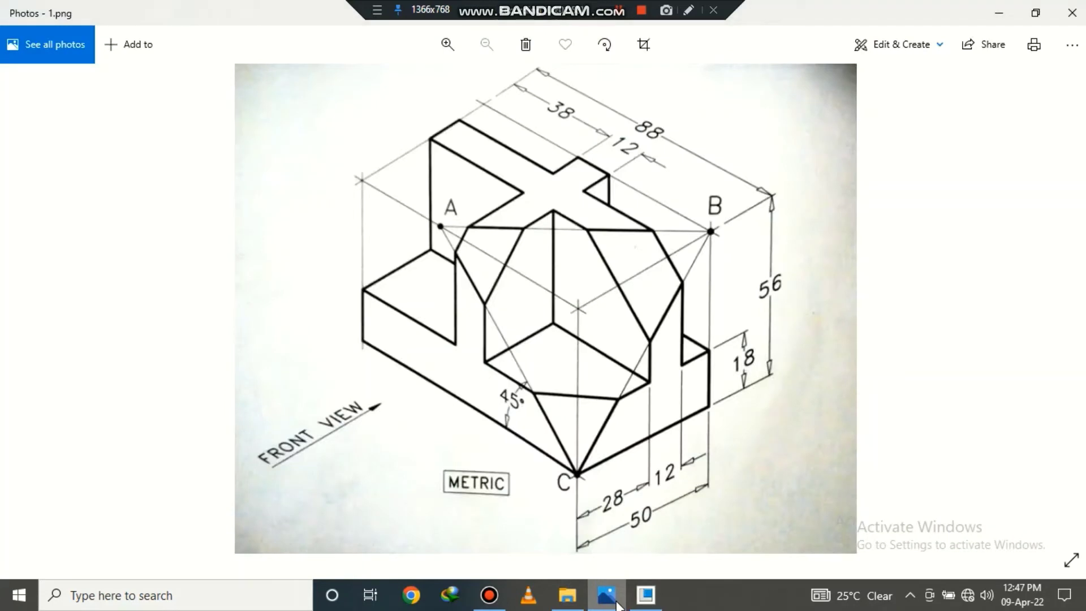
left_click(616, 601)
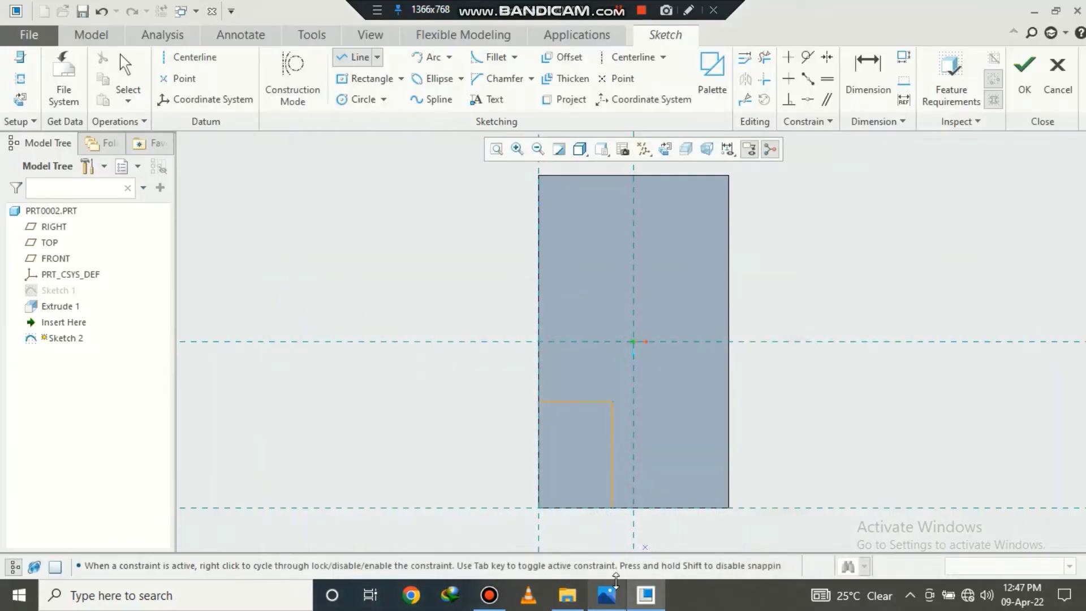
Step: Draw L-shaped line pairs about 38 mm high at the face's upper-left and upper-right corners, leaving a gap between their vertical lines
left_click(538, 321)
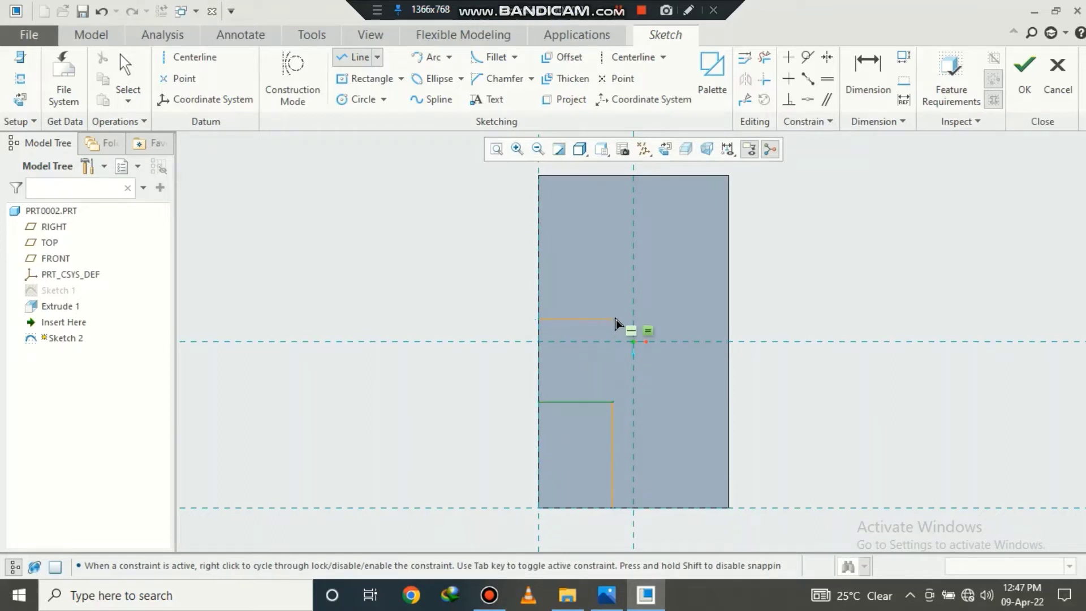
left_click(613, 320)
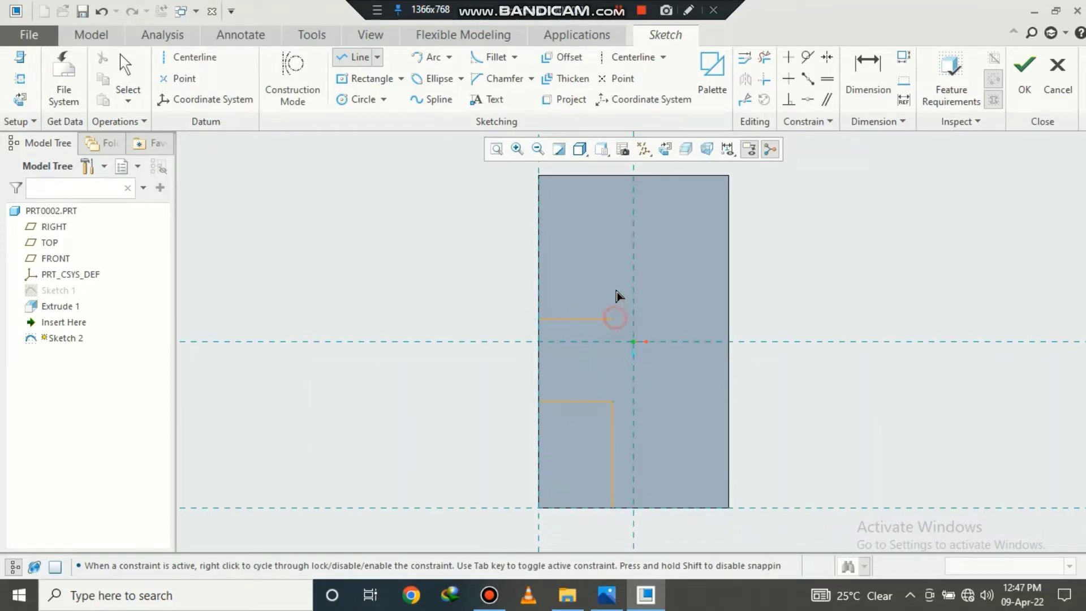
left_click(612, 177)
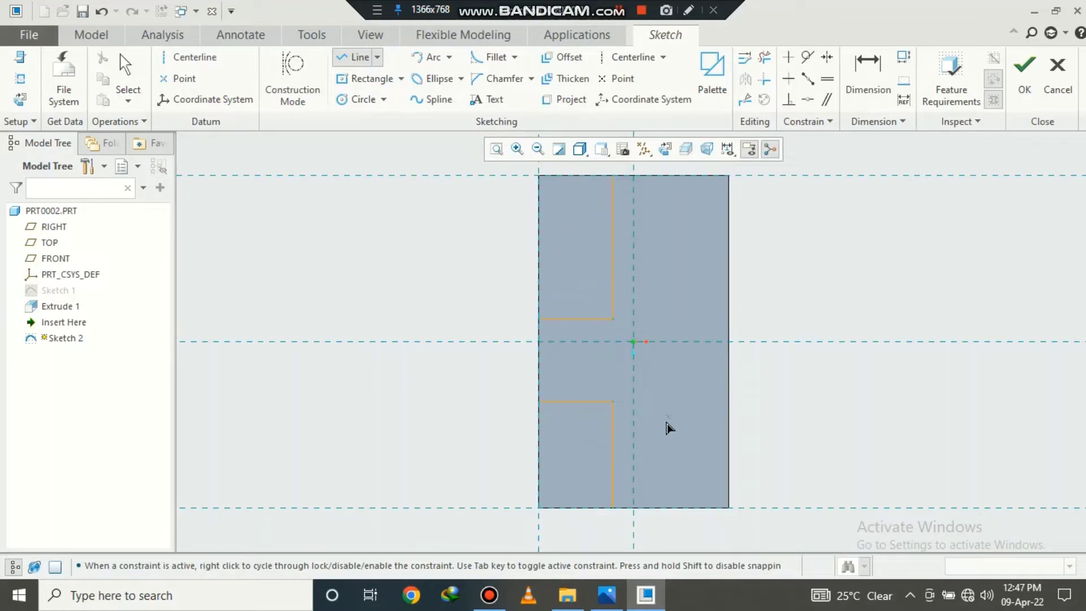
left_click(654, 176)
left_click(654, 320)
left_click(729, 320)
middle_click(729, 319)
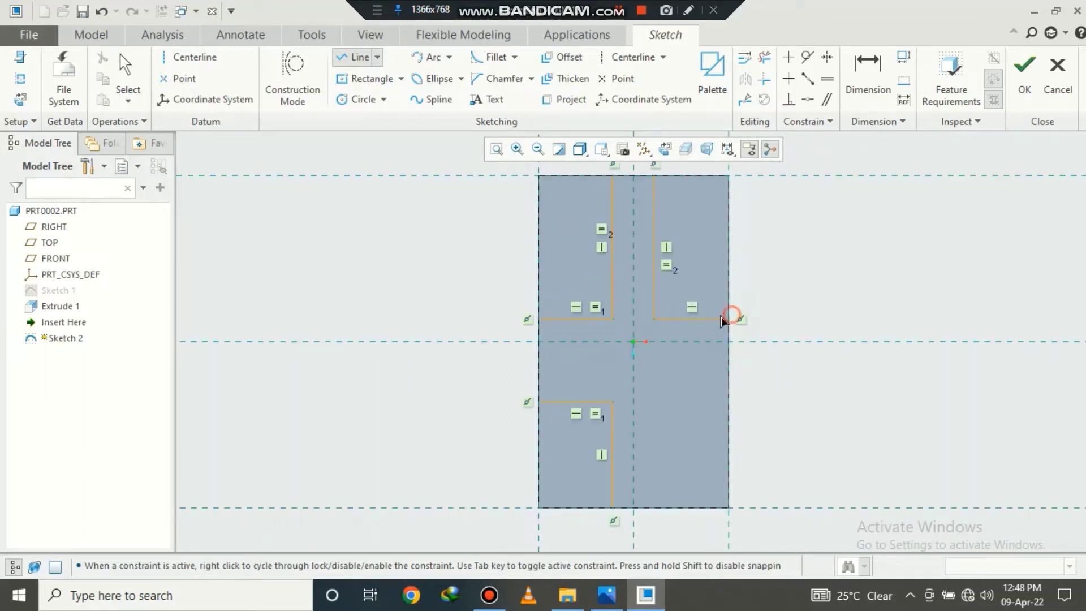
Step: Draw an L-shaped line pair about 28 mm high at the face's lower-right corner, completing the cross outline
left_click(655, 507)
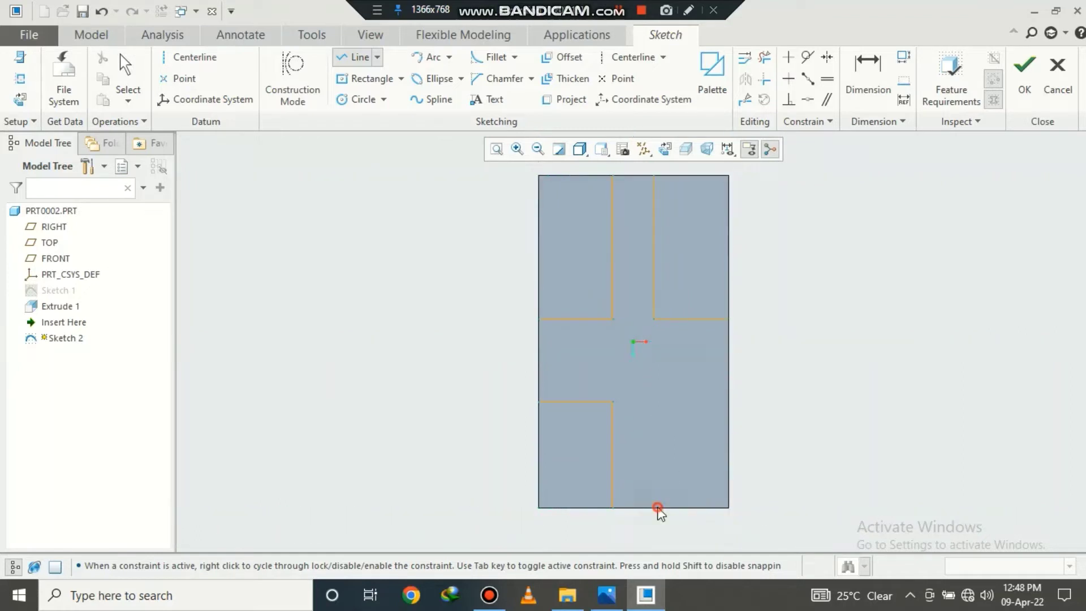
left_click(655, 402)
left_click(729, 402)
middle_click(808, 388)
middle_click(807, 388)
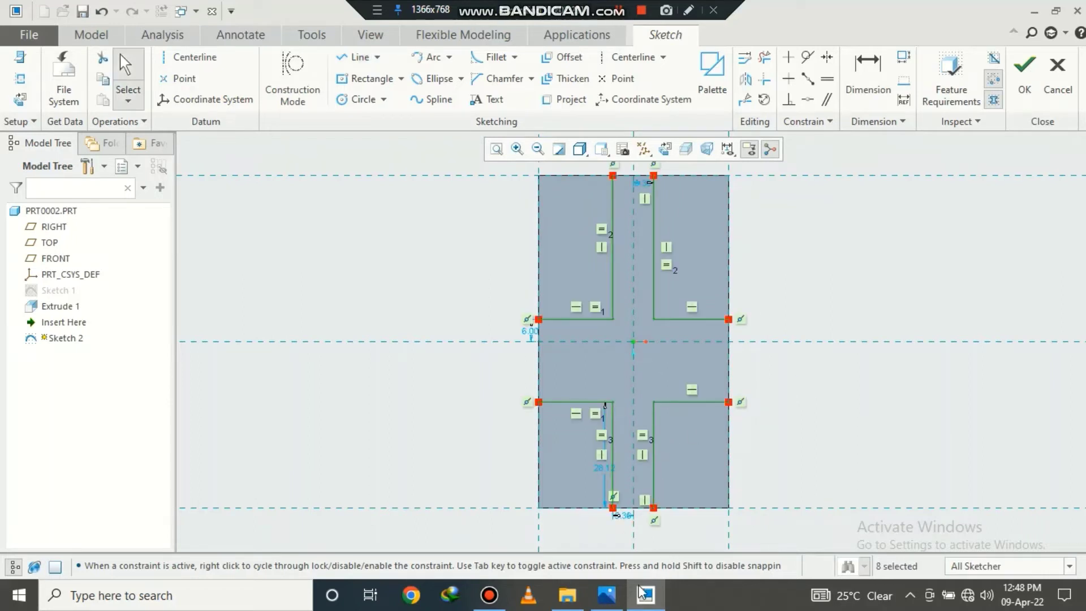
Step: Examine the cross outline's dimensions and constraints and compare it with the reference drawing
mouse_move(606, 595)
scroll(777, 347, "up", 2)
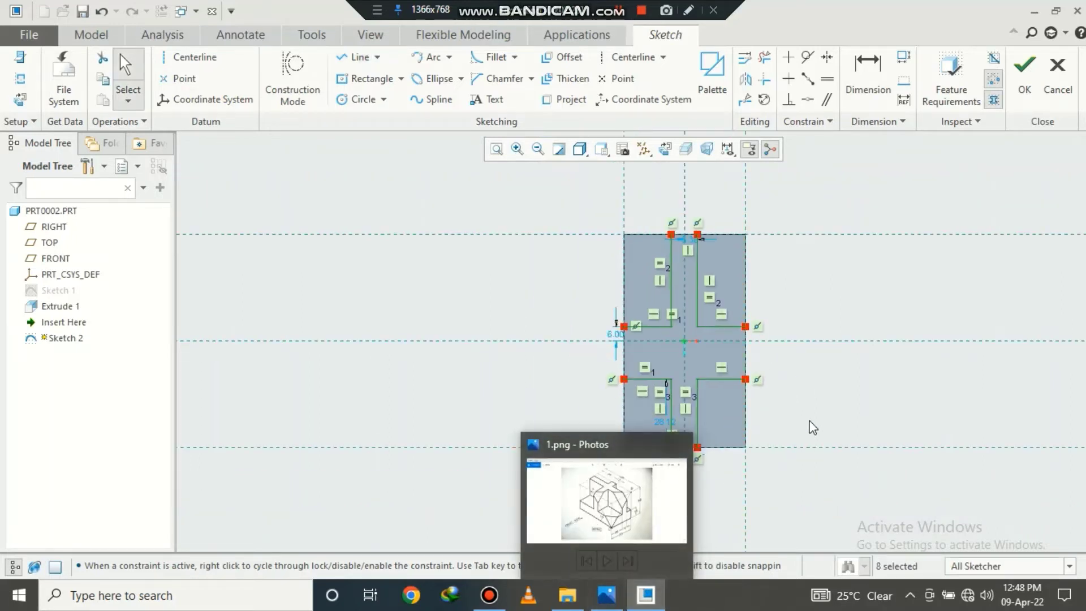
scroll(810, 429, "down", 2)
scroll(585, 495, "down", 2)
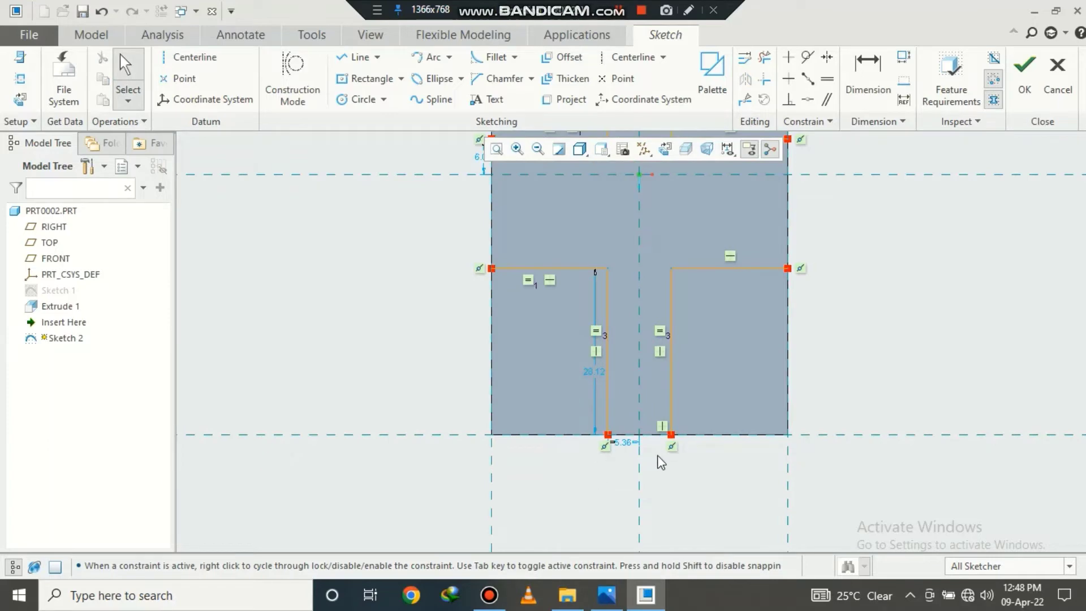
scroll(578, 296, "up", 3)
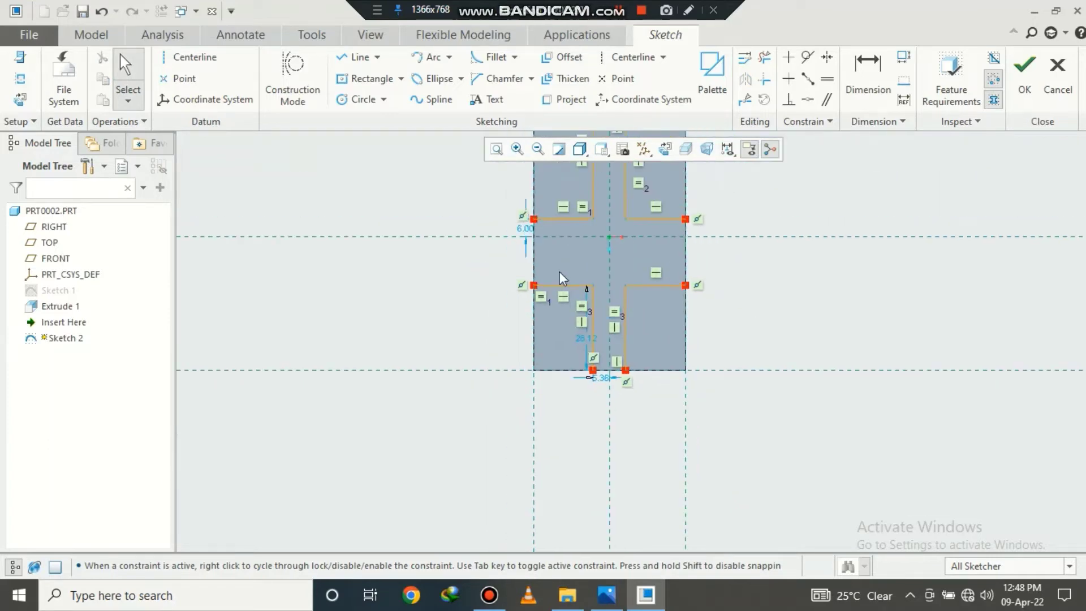
scroll(559, 180, "up", 1)
scroll(558, 353, "down", 2)
scroll(573, 225, "down", 1)
scroll(573, 225, "up", 1)
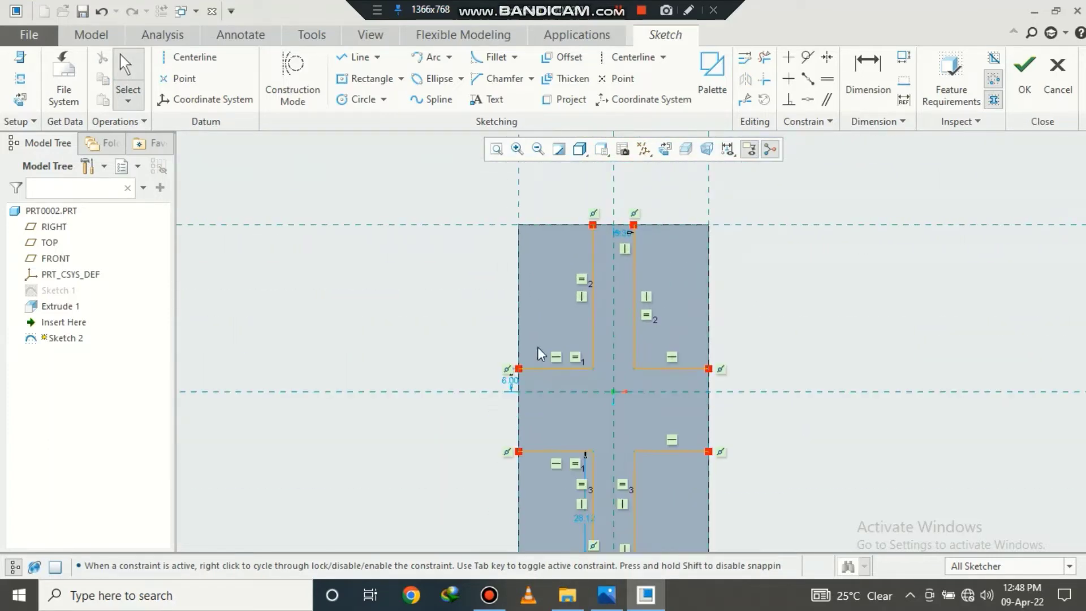
scroll(569, 379, "up", 1)
Step: Dimension the distance from the block's left edge to the lower-left vertical line and set it to 28 mm
scroll(575, 514, "down", 4)
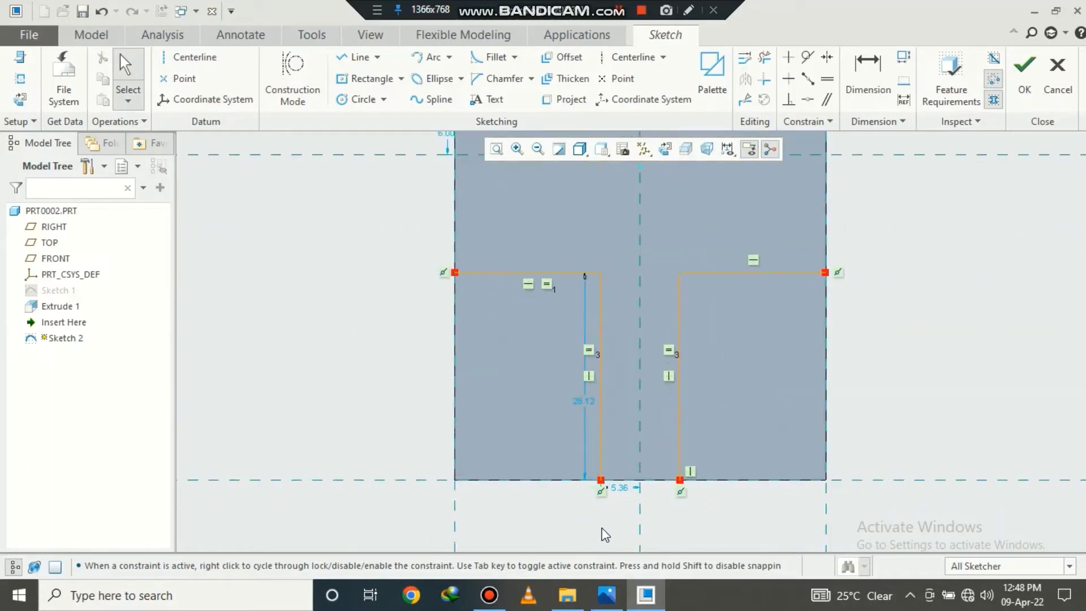
left_click(867, 71)
left_click(420, 489)
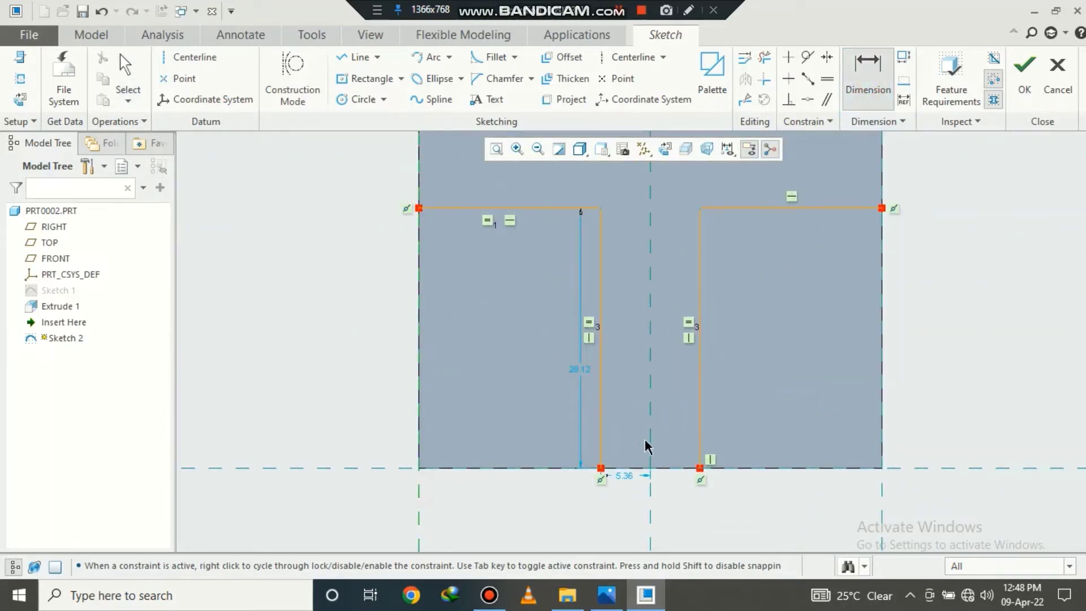
left_click(603, 449)
middle_click(530, 508)
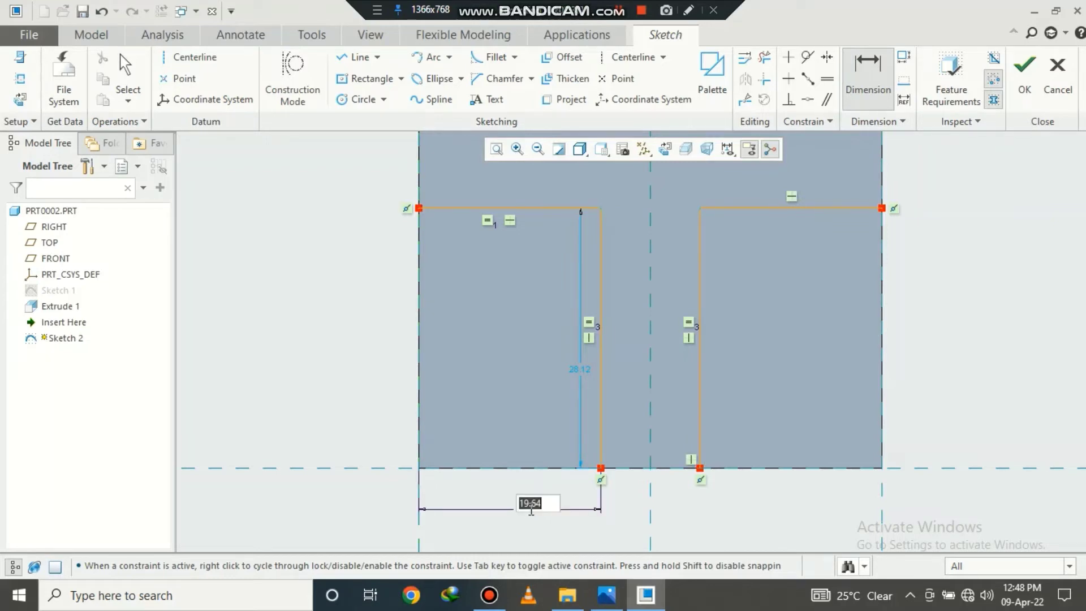
type("28")
key("Return")
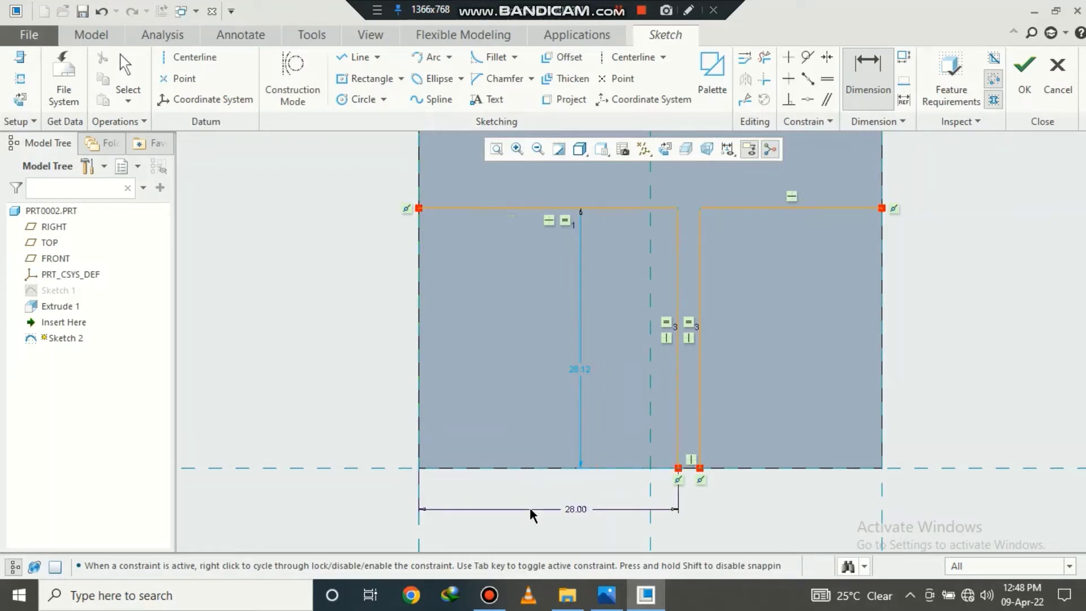
Step: Check the reference drawing, and dimension the gap between the two lower vertical lines as 12 mm
left_click(602, 600)
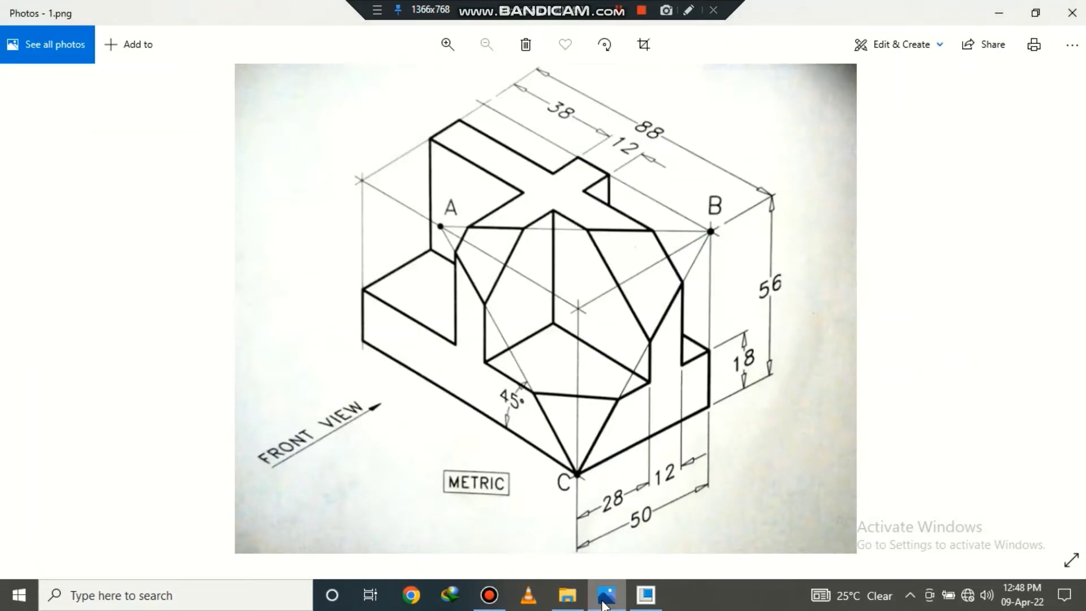
left_click(603, 601)
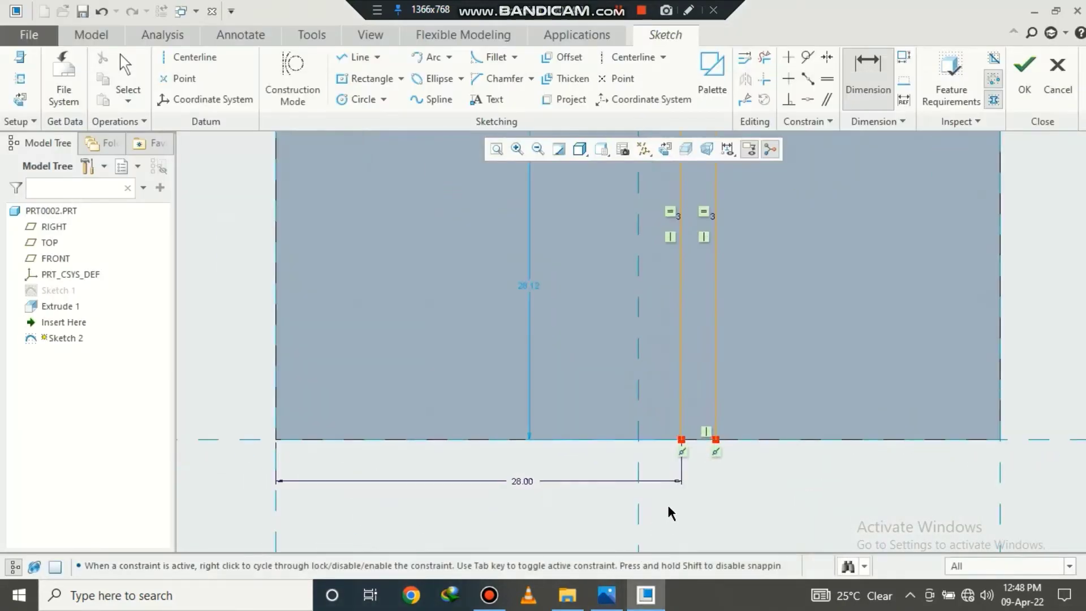
scroll(688, 490, "down", 3)
left_click(858, 97)
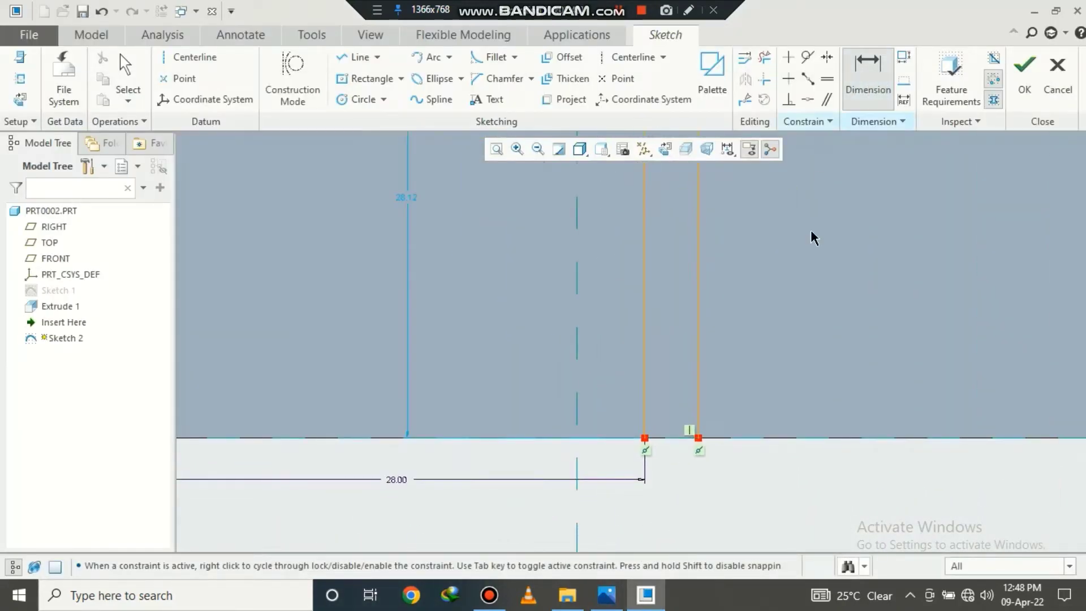
left_click(645, 388)
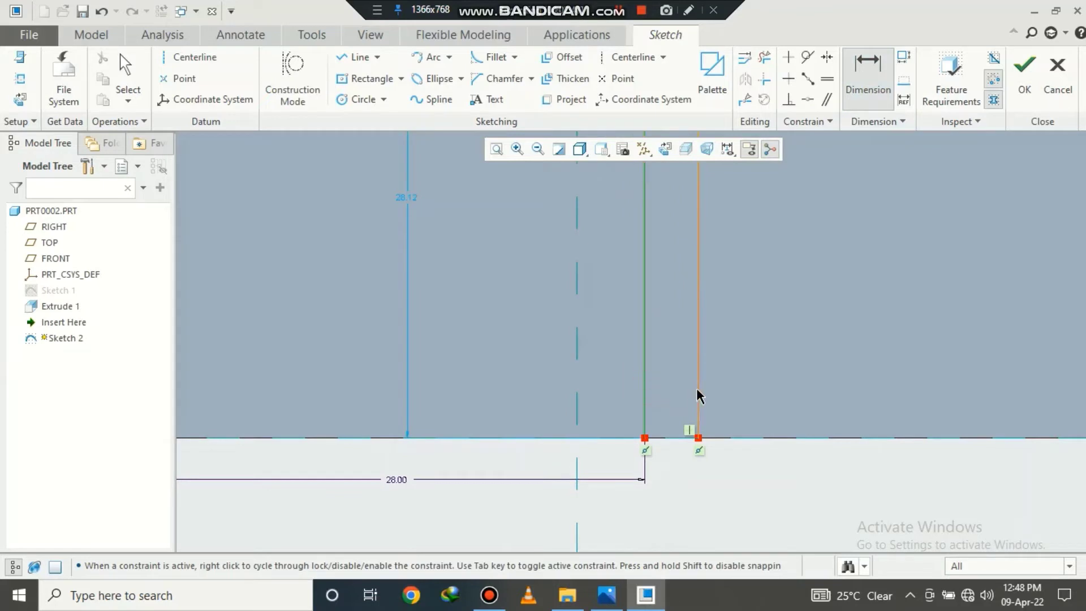
left_click(698, 388)
middle_click(668, 481)
type("12")
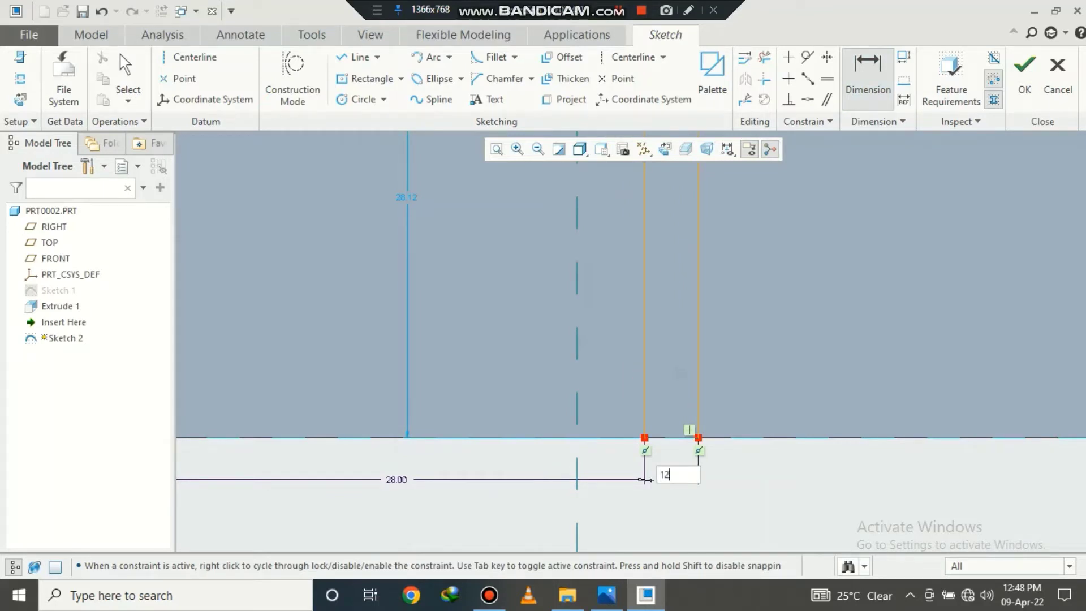
key("Return")
scroll(656, 481, "up", 3)
scroll(655, 484, "up", 1)
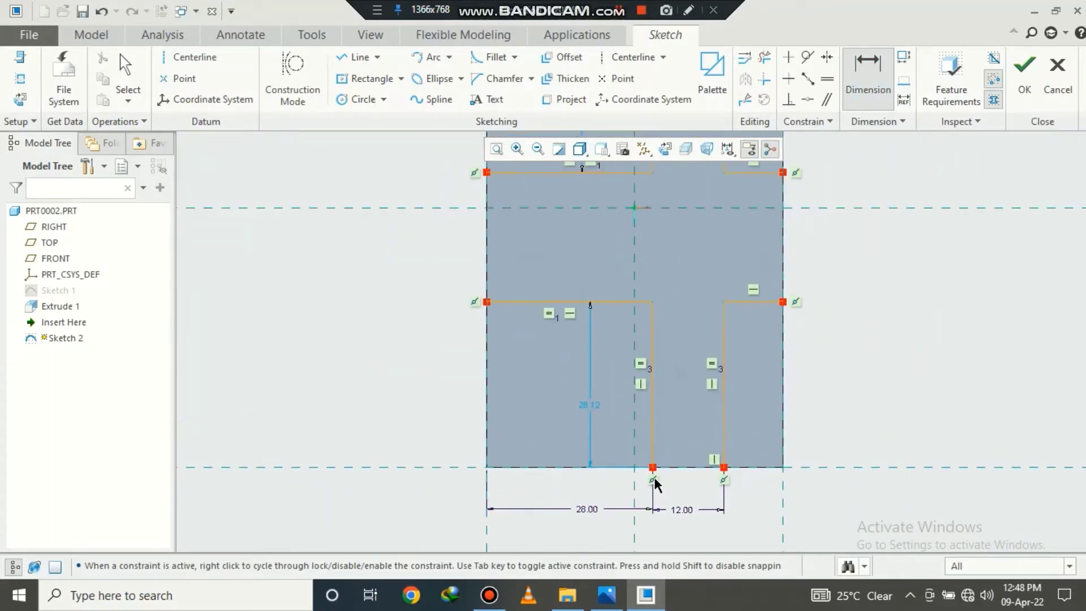
Step: Check the reference drawing and set the distance from the block's upper edge to the cross's upper horizontal line to 38 mm
left_click(607, 595)
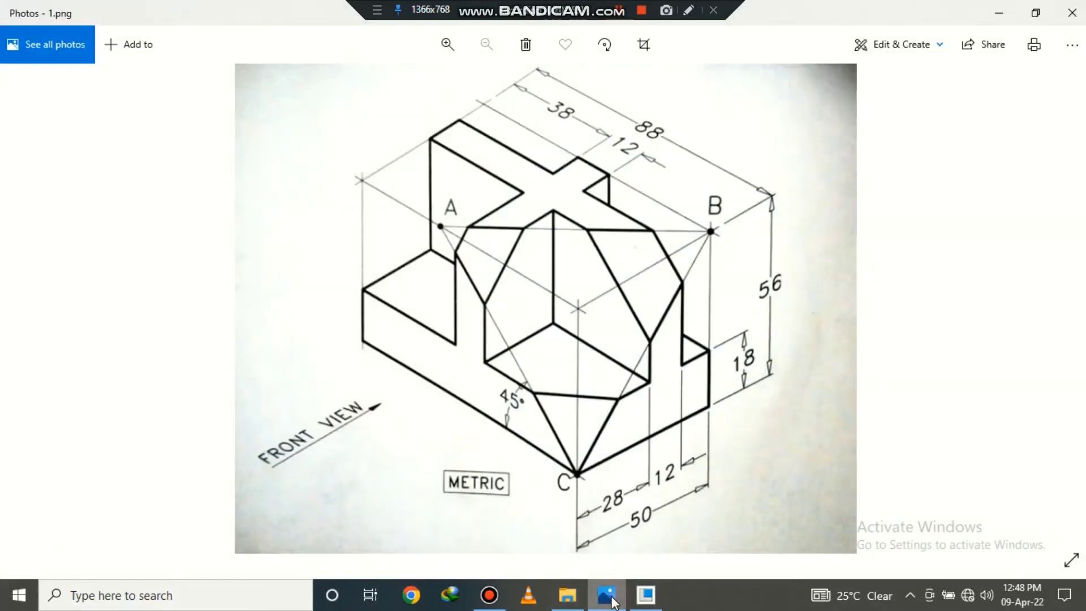
left_click(646, 596)
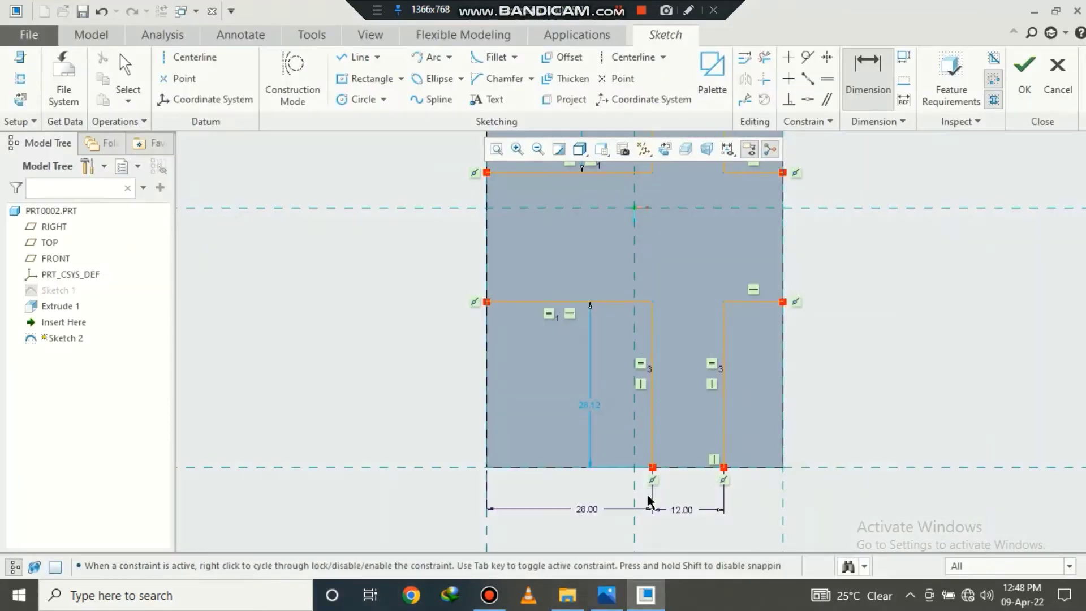
scroll(686, 344, "down", 1)
scroll(720, 253, "down", 1)
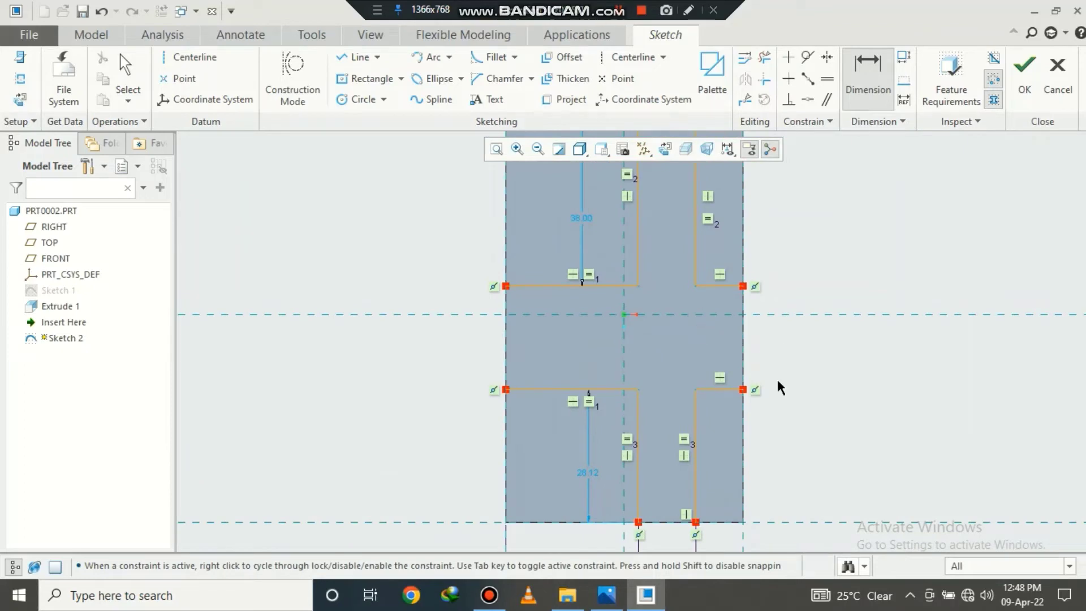
scroll(593, 372, "up", 1)
scroll(586, 285, "down", 1)
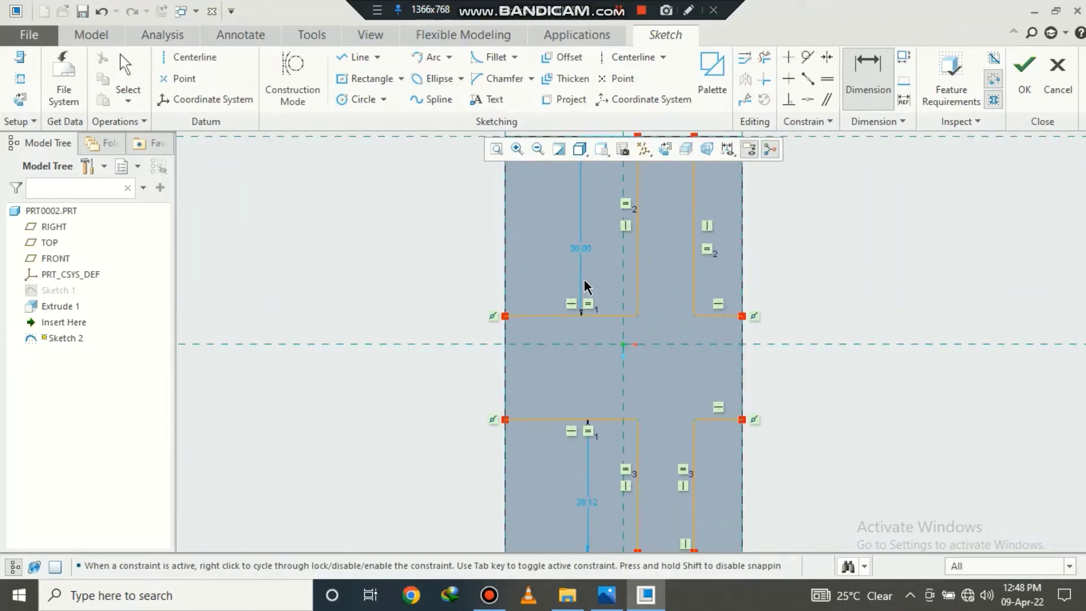
scroll(577, 370, "up", 1)
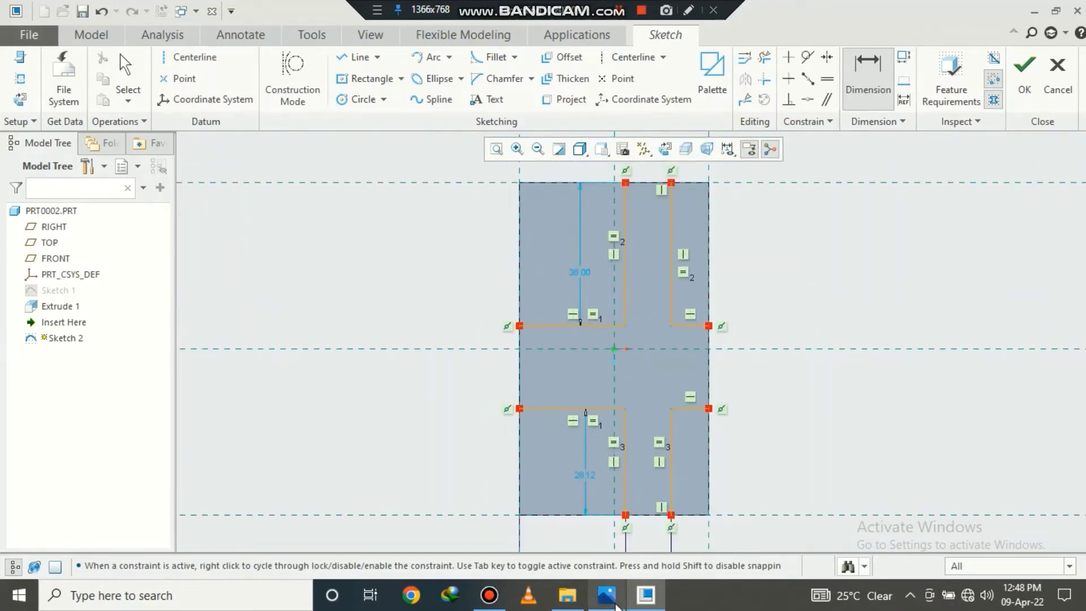
left_click(607, 595)
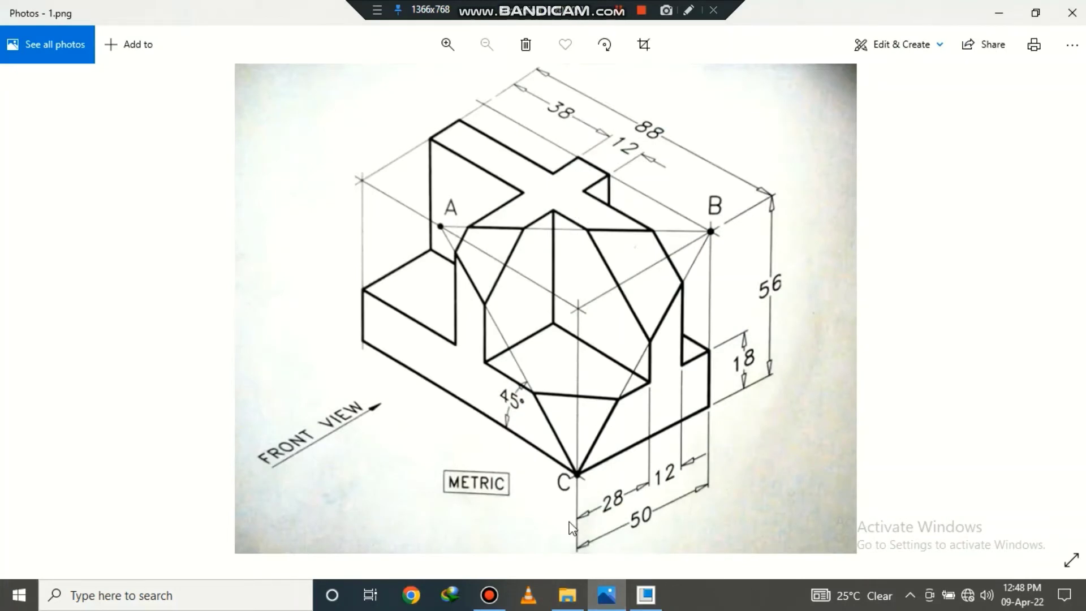
left_click(607, 598)
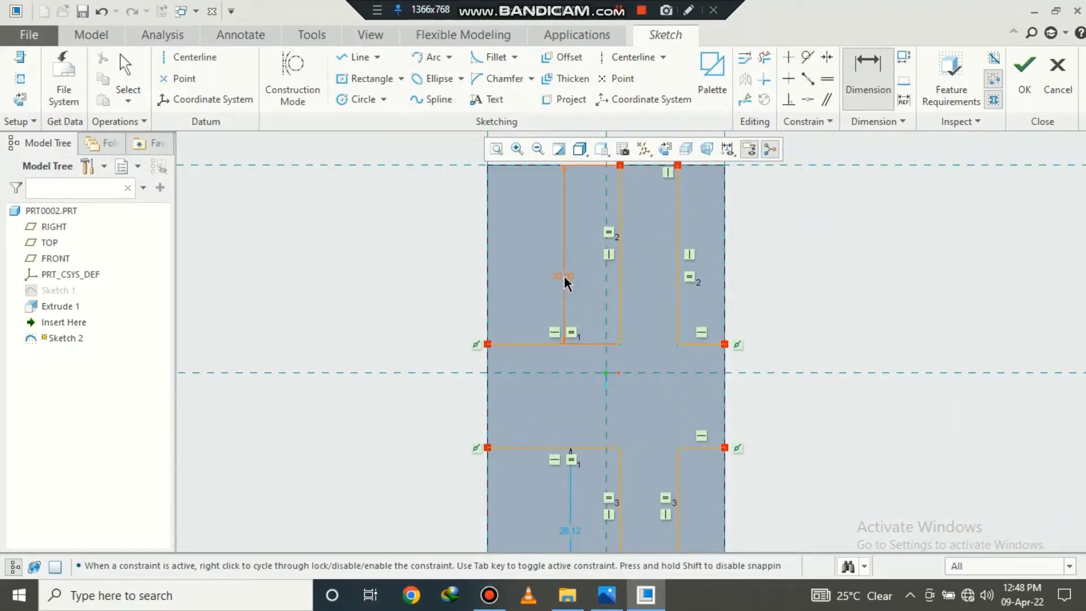
double_click(564, 276)
type("38")
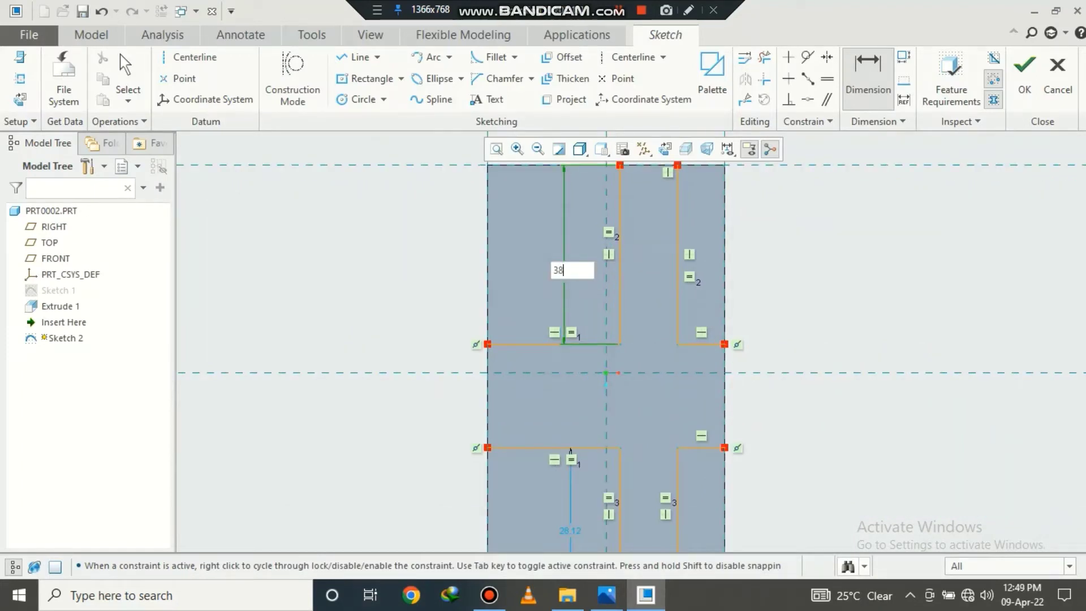
key("Return")
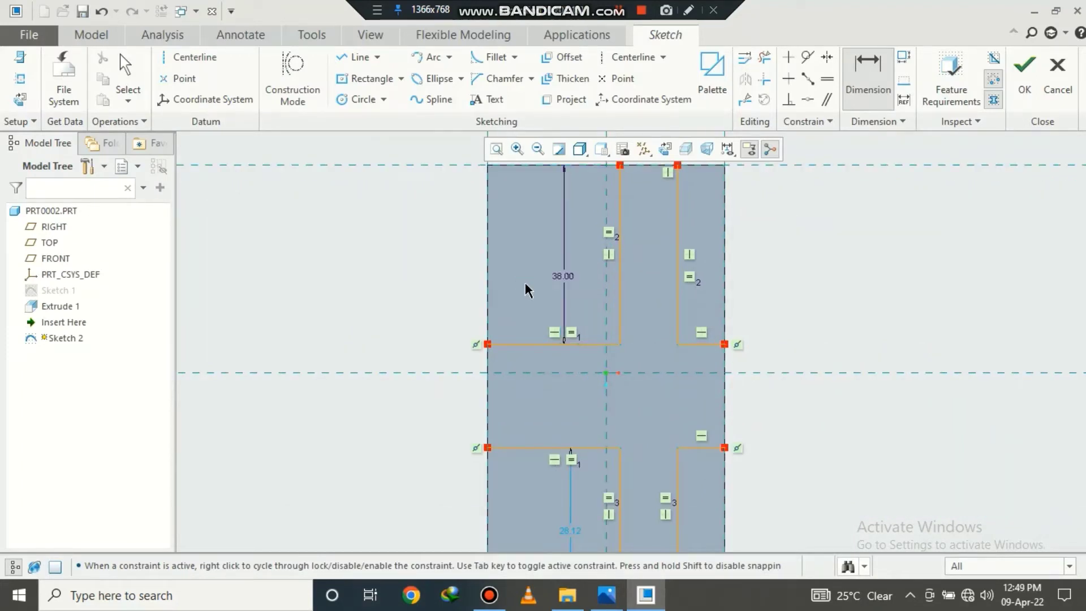
Step: Dimension the gap between the cross's two left horizontal lines and set it to 12 mm
left_click(512, 448)
left_click(512, 345)
middle_click(461, 390)
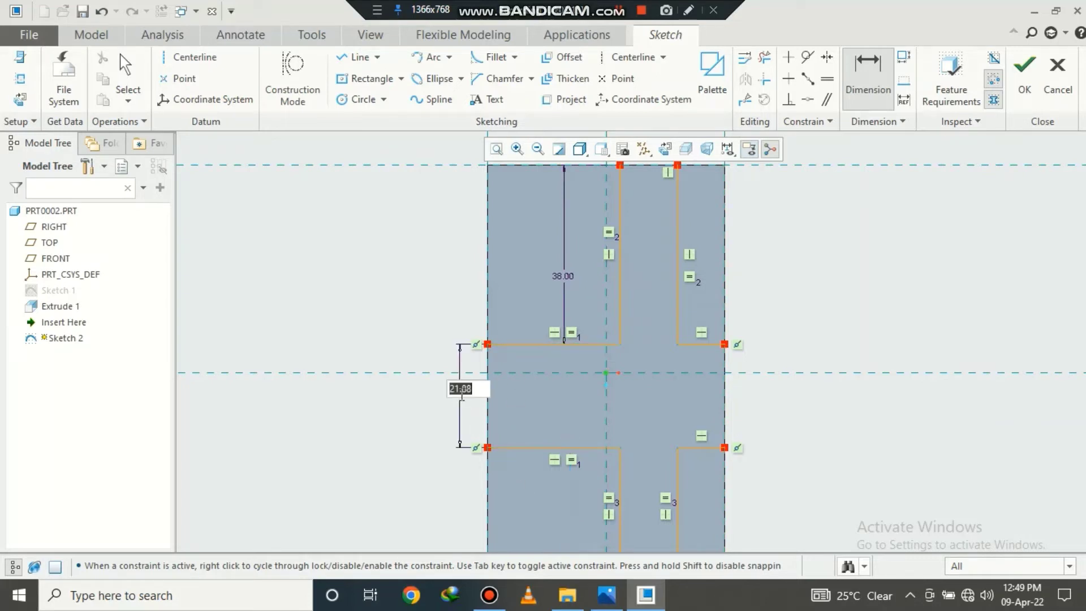
type("12")
key("Return")
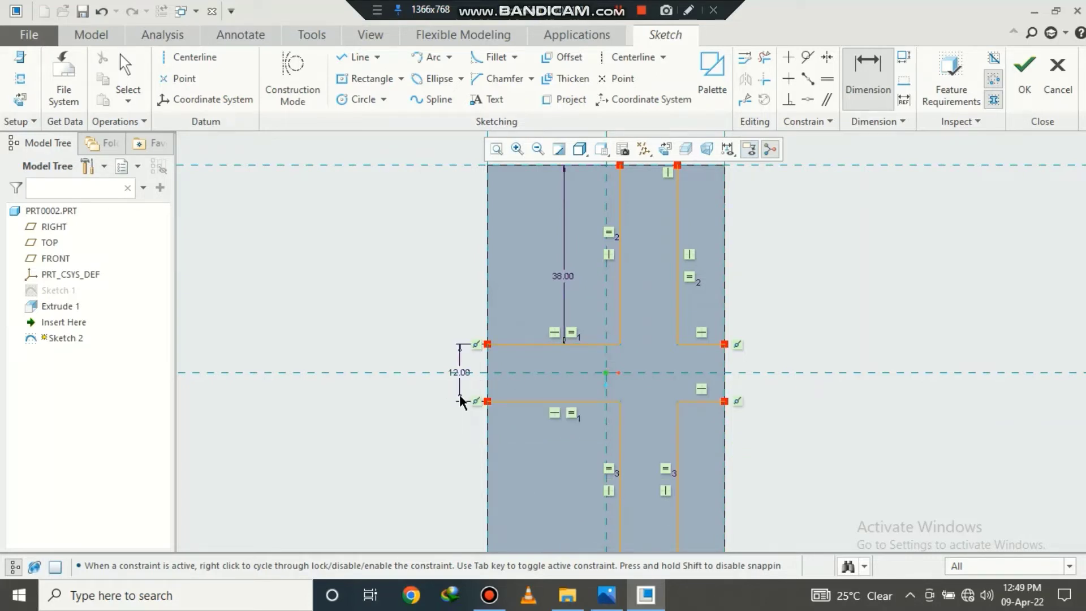
Step: Compare the outline with the reference drawing and close the four open arm ends of the cross with lines along the block's edges
scroll(600, 370, "down", 1)
scroll(705, 368, "up", 1)
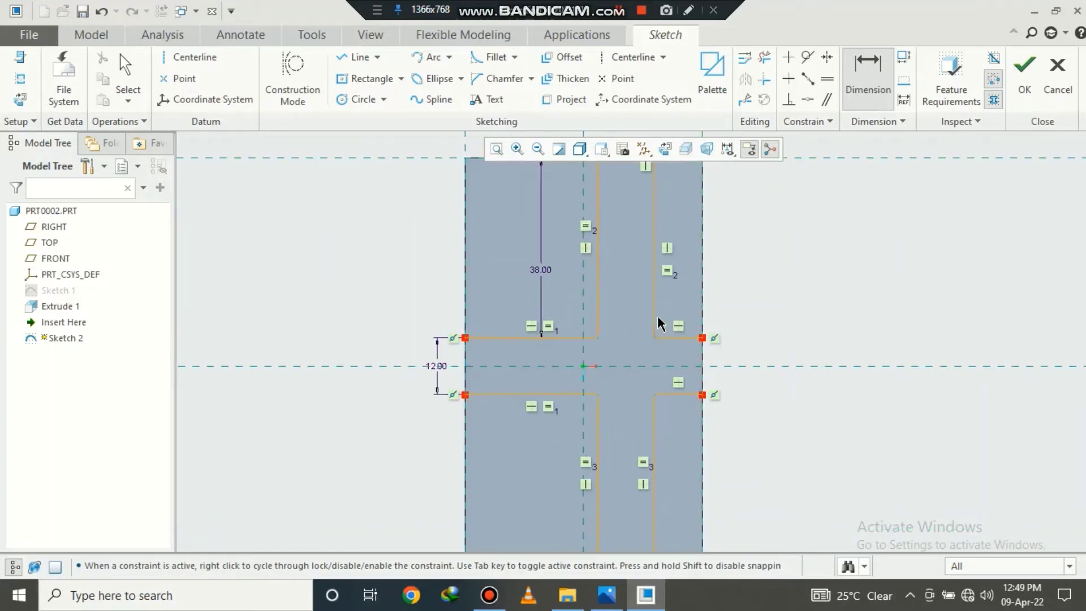
scroll(739, 278, "down", 1)
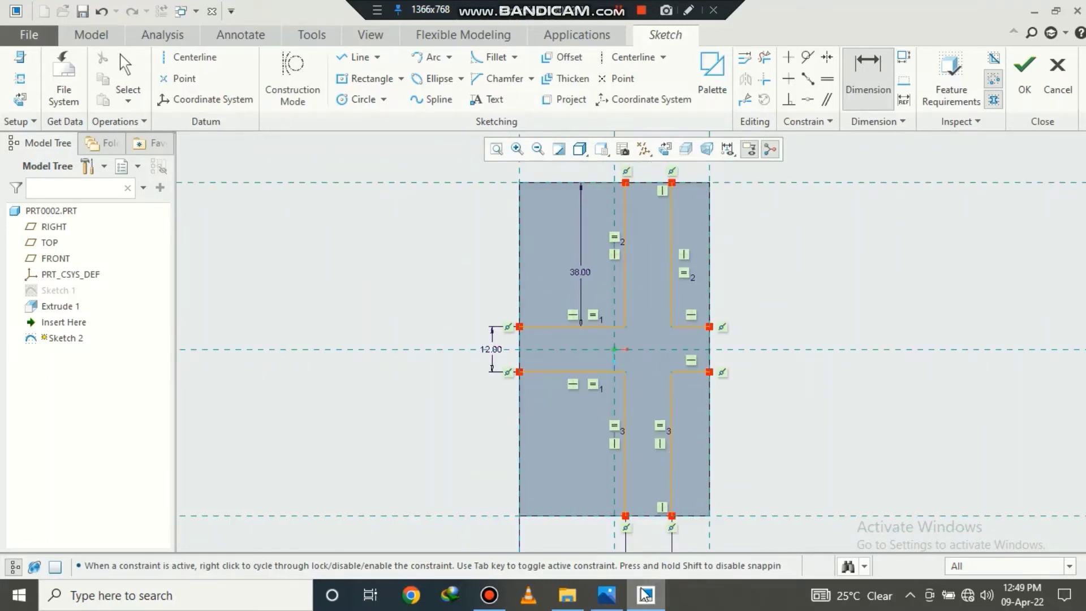
left_click(611, 601)
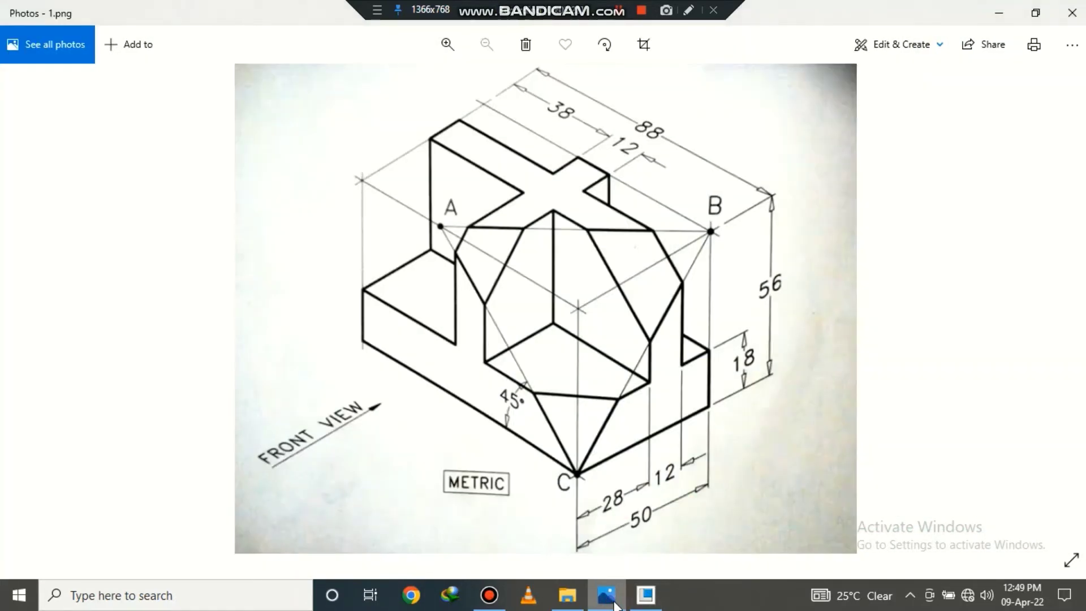
left_click(614, 601)
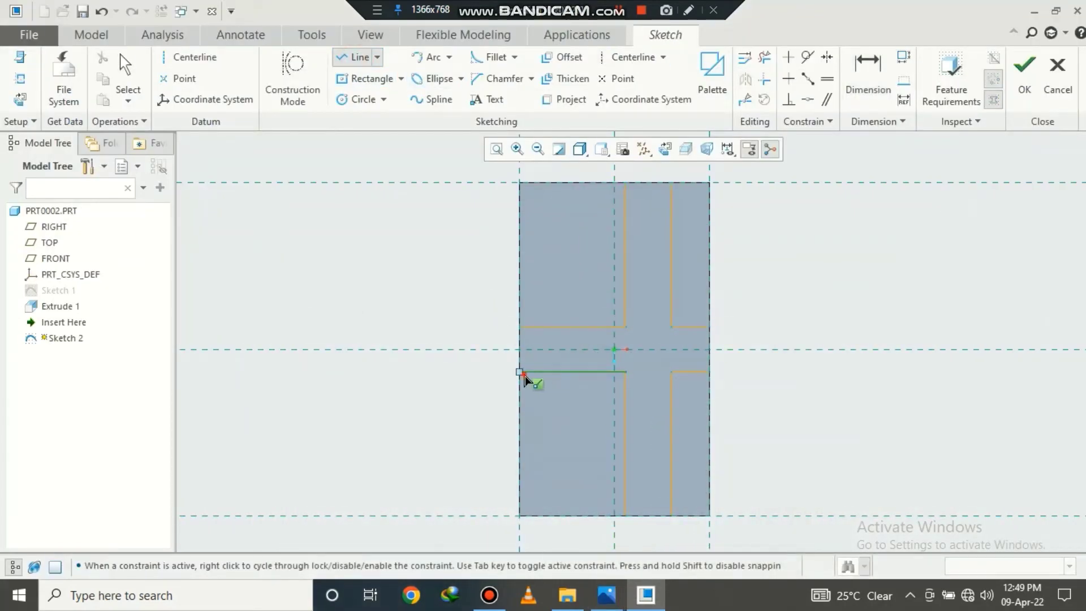
left_click(525, 334)
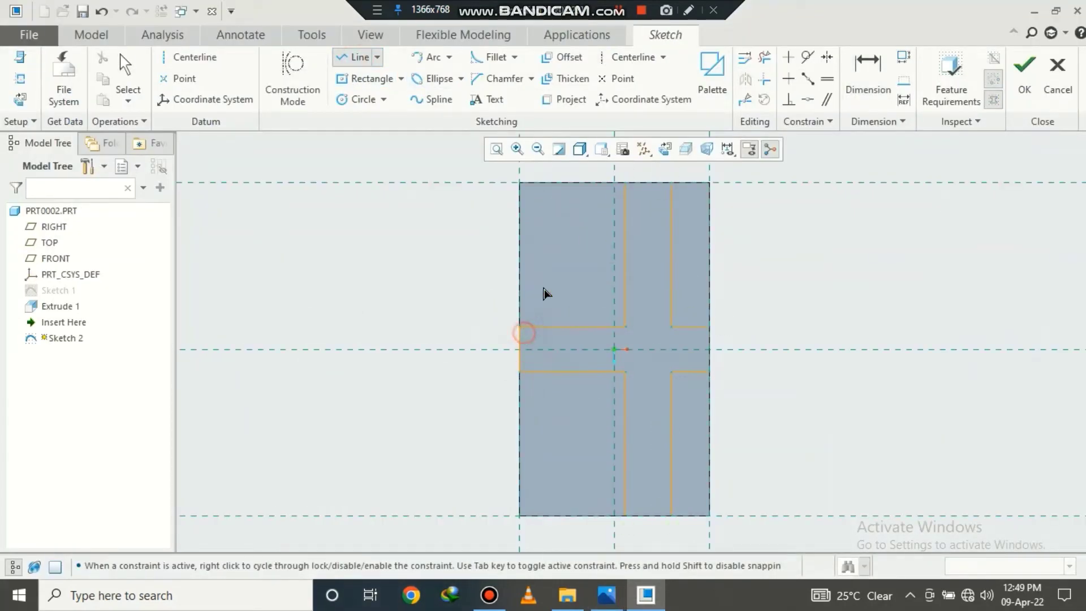
left_click(627, 182)
left_click(671, 182)
left_click(709, 327)
left_click(710, 372)
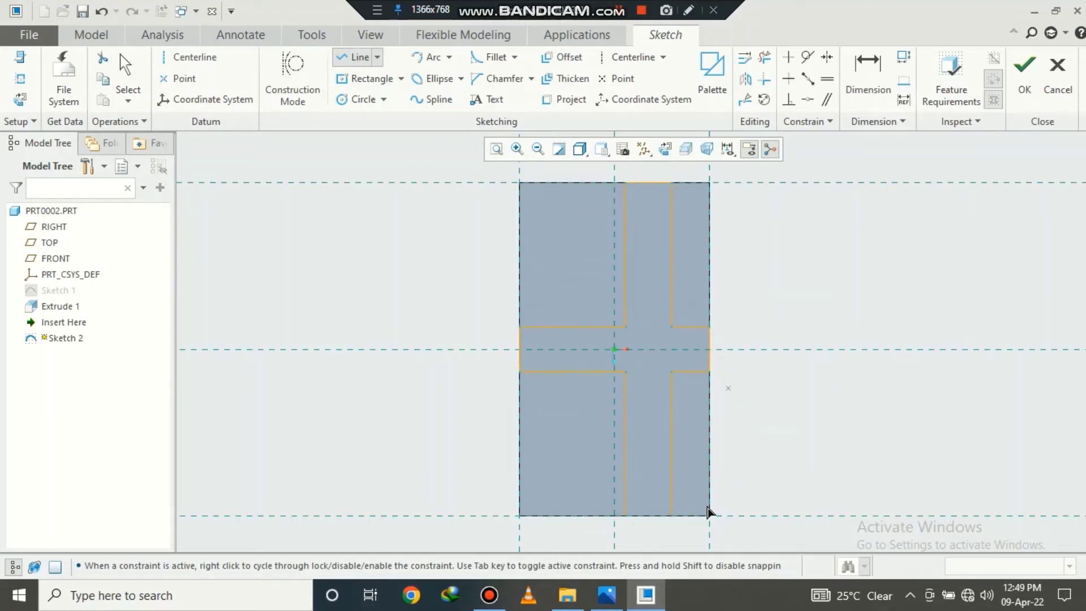
left_click(625, 515)
middle_click(645, 463)
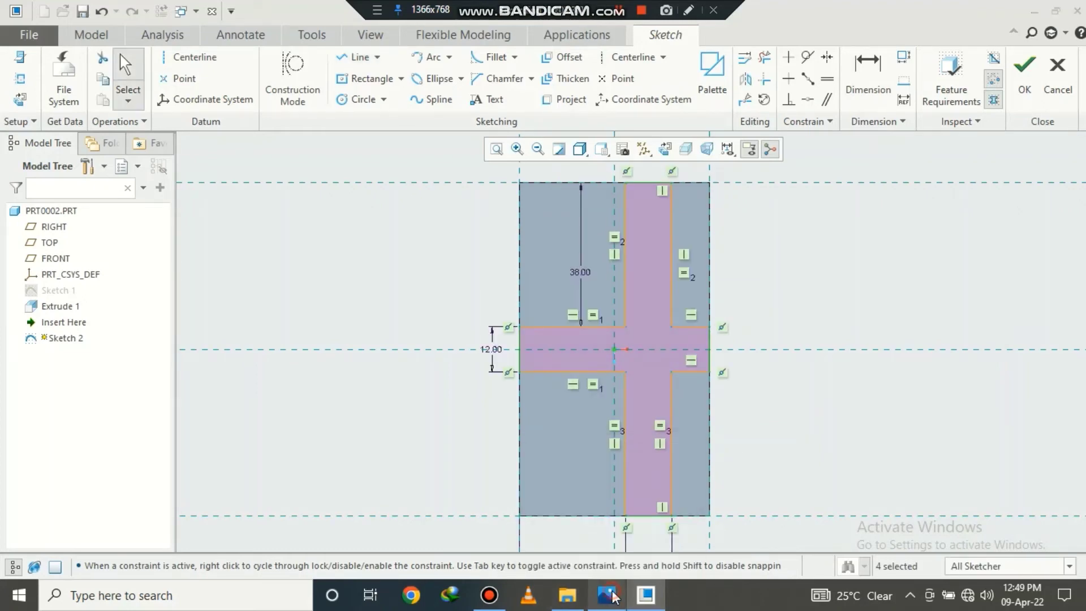
Step: Finish the closed cross sketch and extrude it from the block's top face to a depth of 56-18 mm
left_click(607, 596)
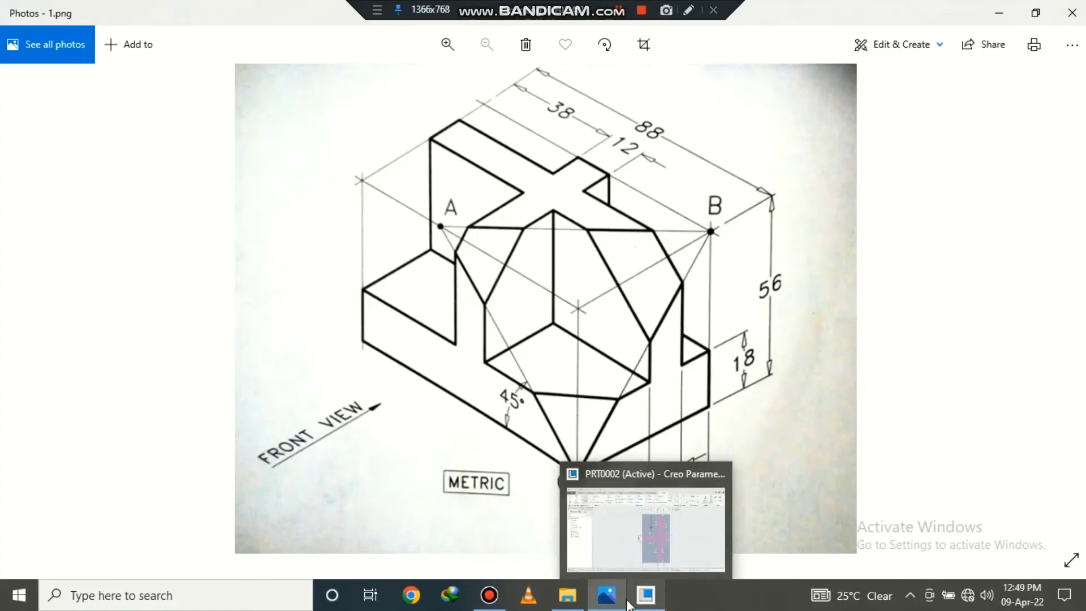
left_click(646, 595)
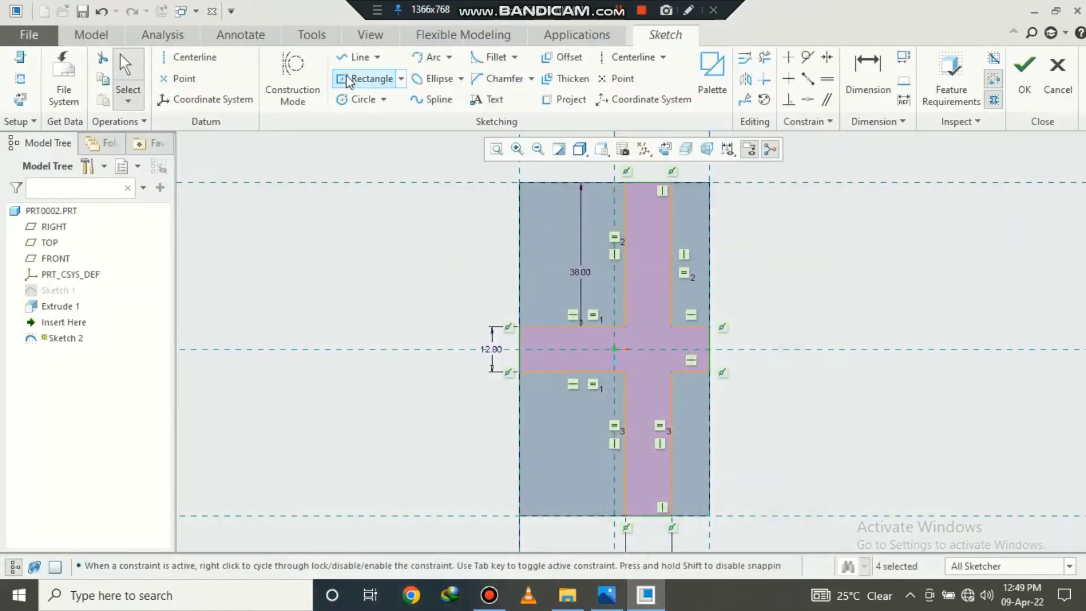
left_click(1026, 90)
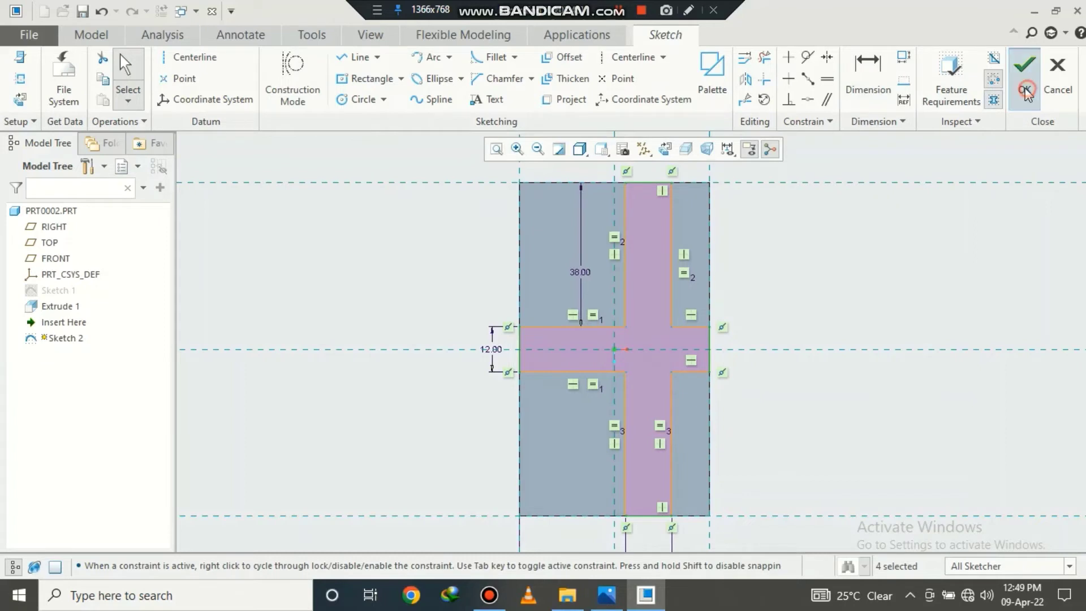
left_click(430, 82)
mouse_move(456, 300)
middle_mouse_down()
mouse_move(472, 314)
mouse_move(476, 274)
middle_mouse_up()
double_click(132, 80)
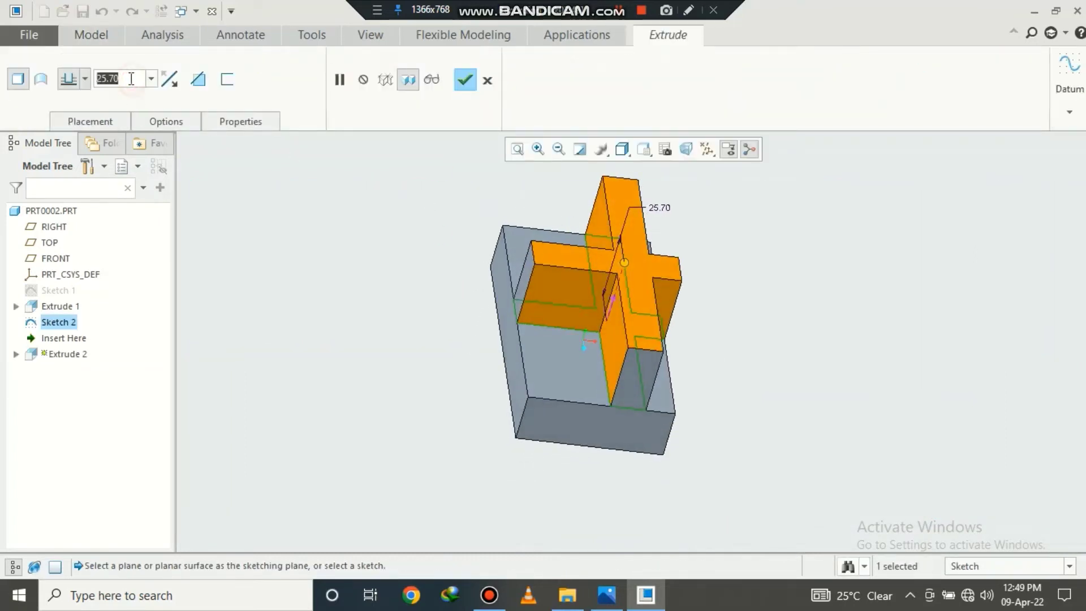
type("56-18")
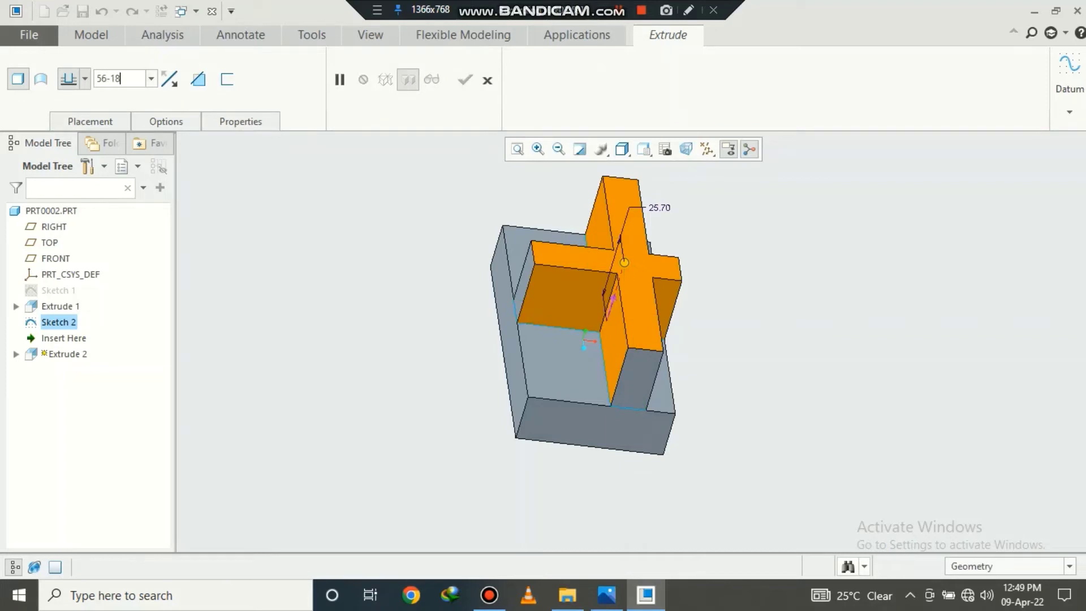
key("Return")
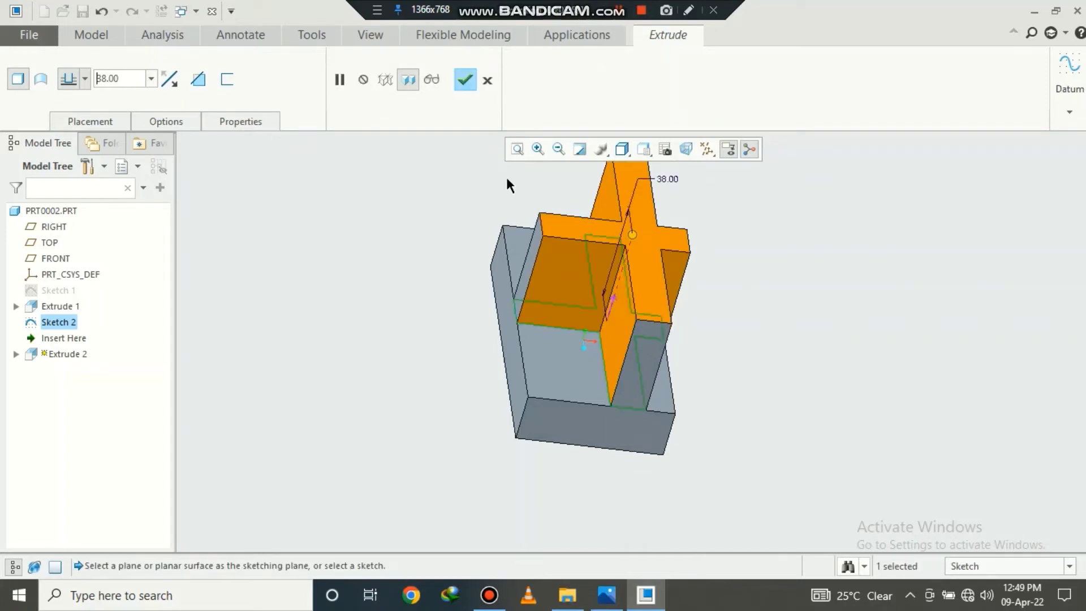
left_click(462, 82)
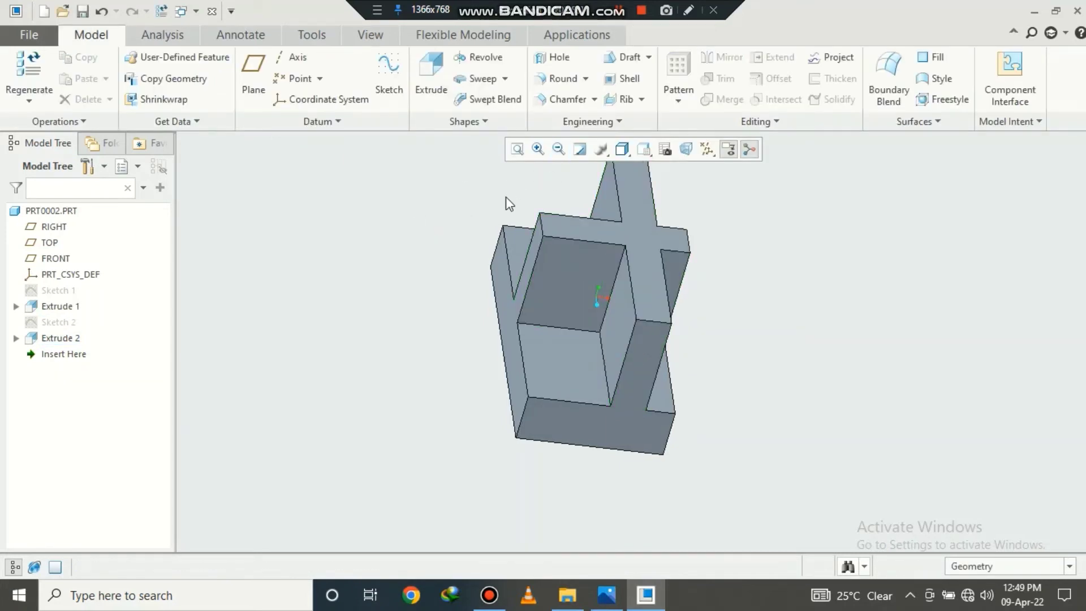
Step: Start a new sketch on the block's 88 mm long side face that is flush with the wall end, viewed square-on
middle_click_drag(420, 262, 436, 288)
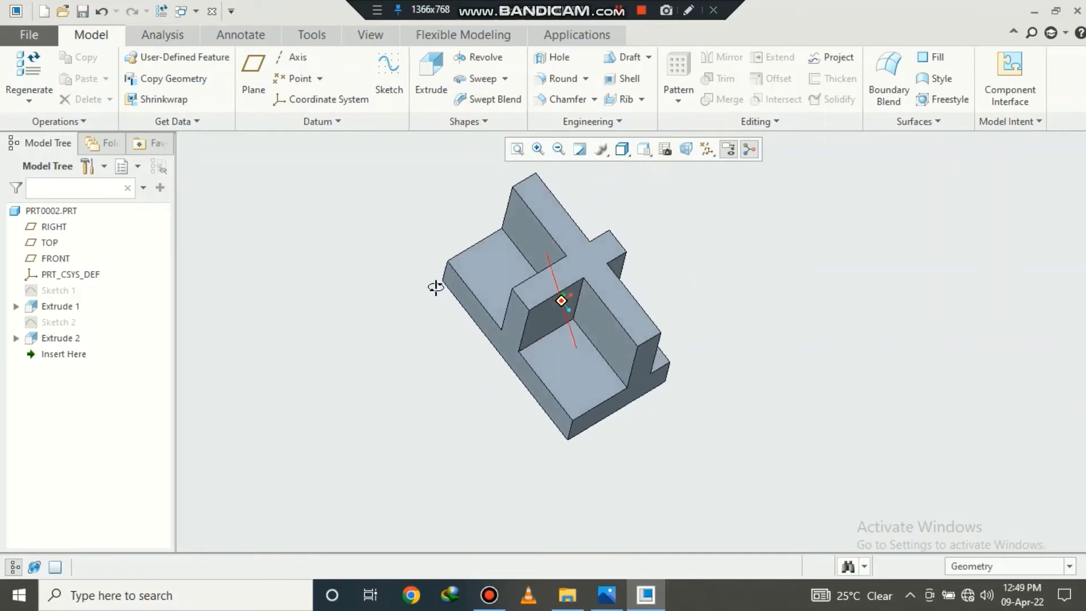
middle_click_drag(451, 332, 406, 313)
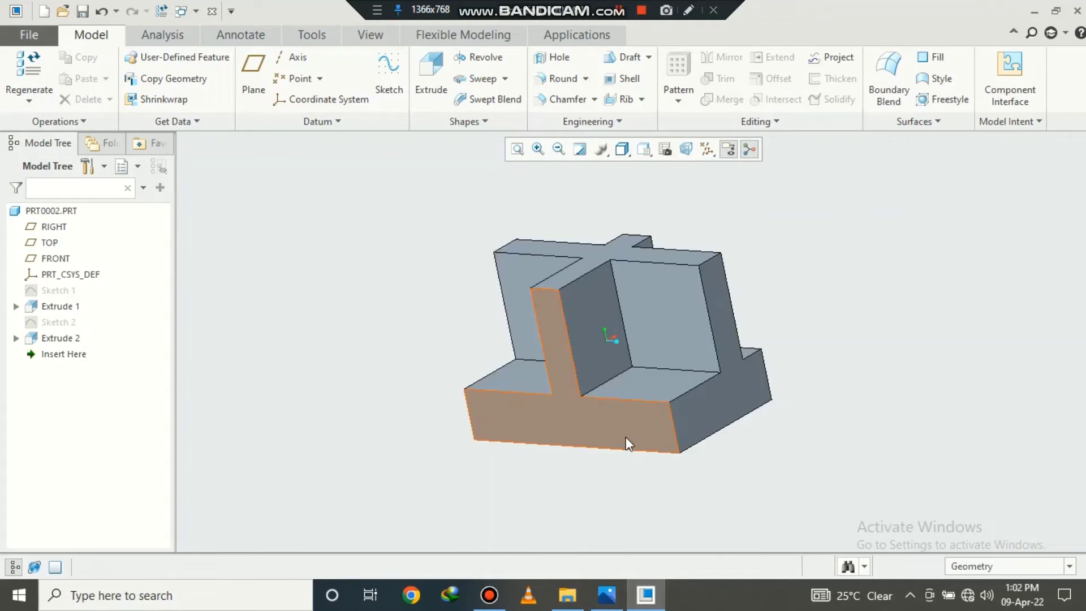
left_click(625, 437)
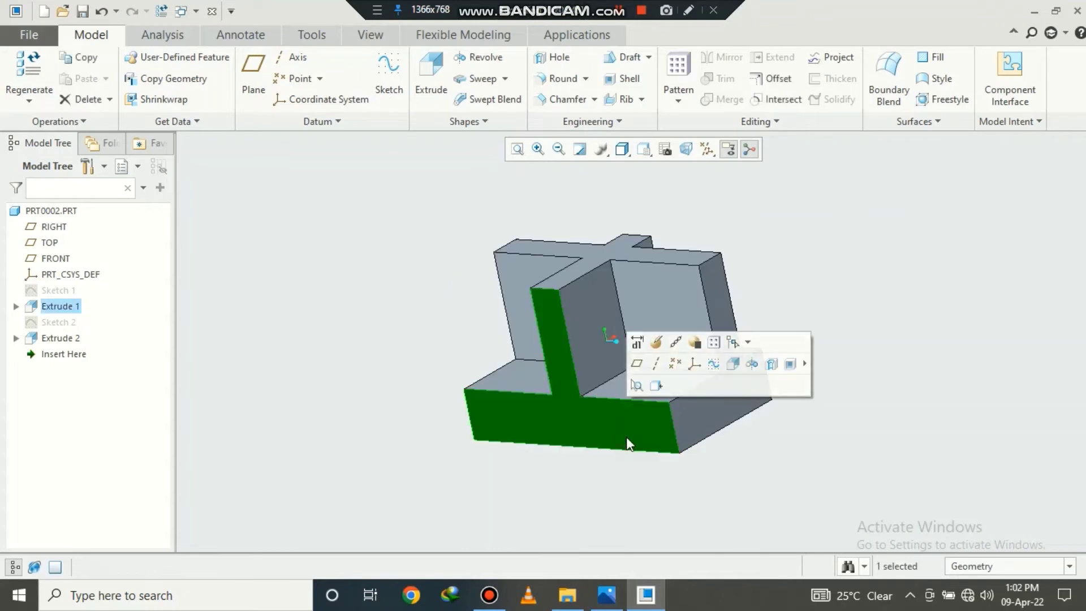
left_click(389, 89)
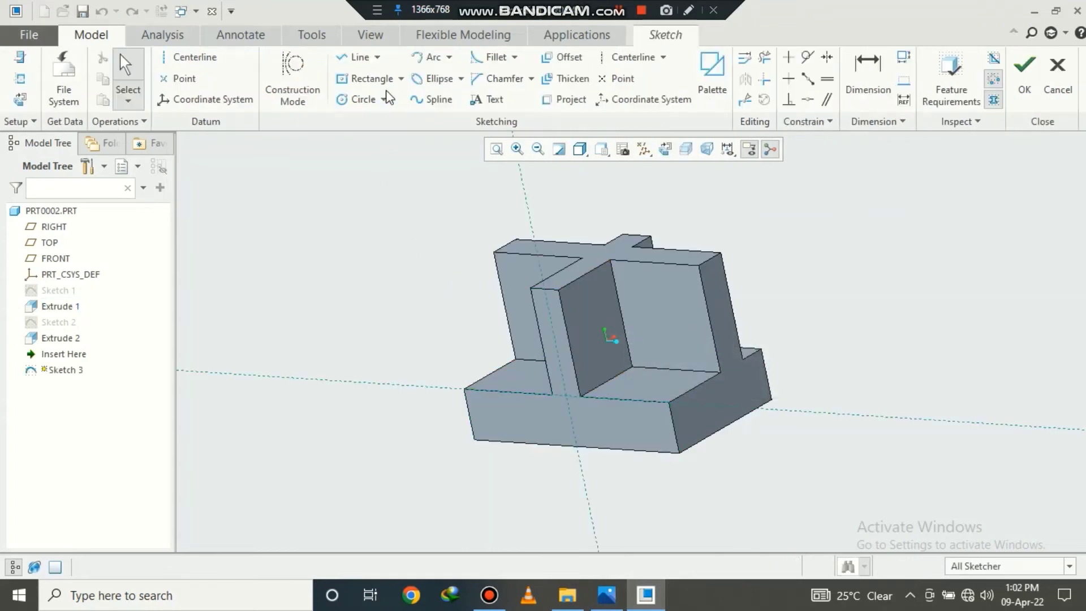
left_click(662, 152)
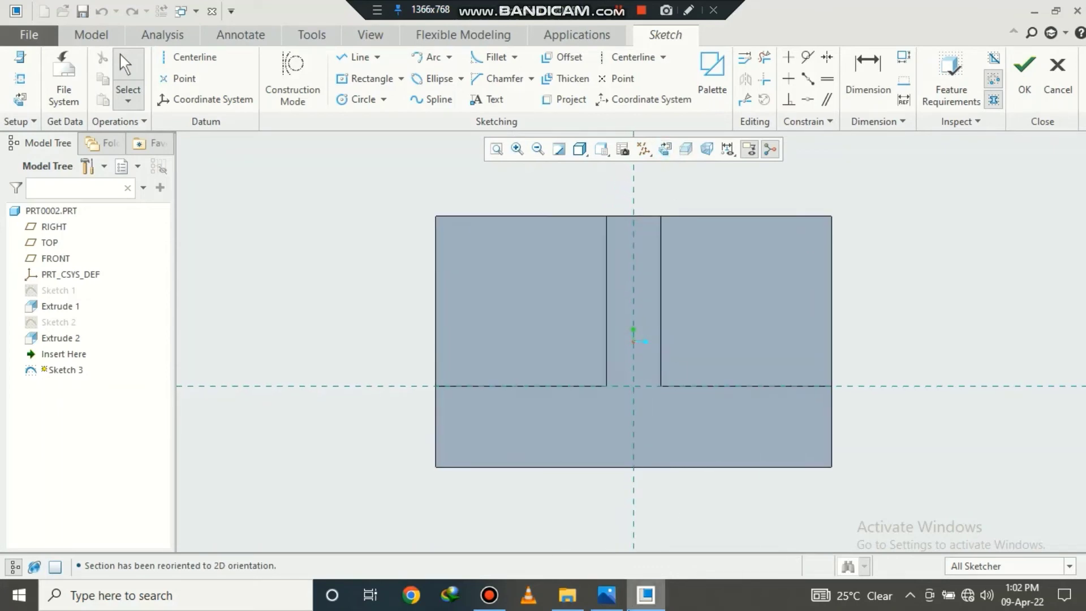
Step: Consult the reference drawing and draw a slanted line from the face's lower-right corner past its top edge, at about 136° to the horizontal reference
left_click(606, 595)
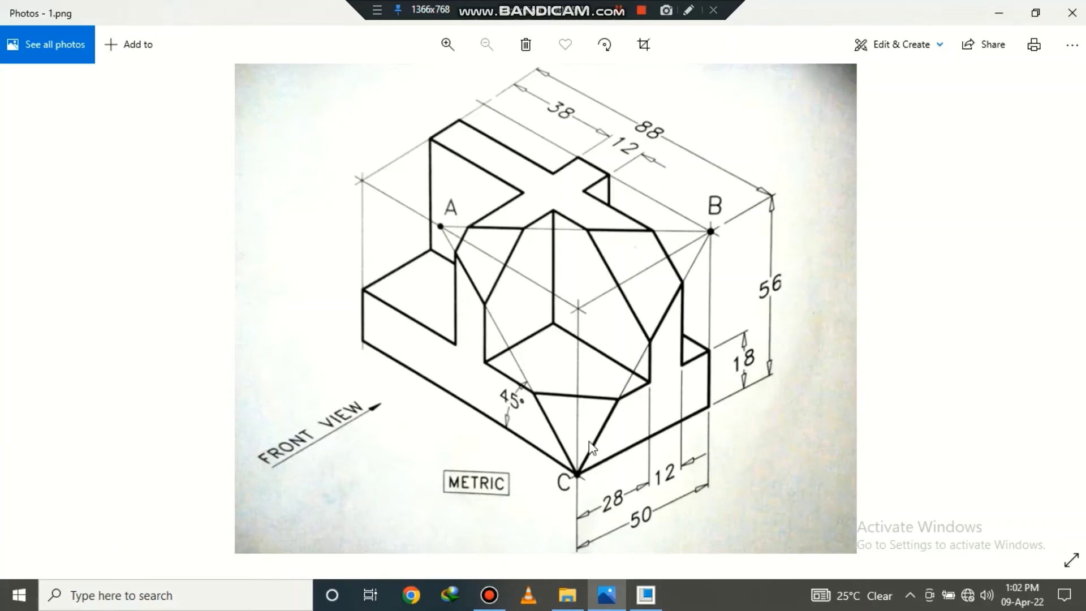
left_click(607, 594)
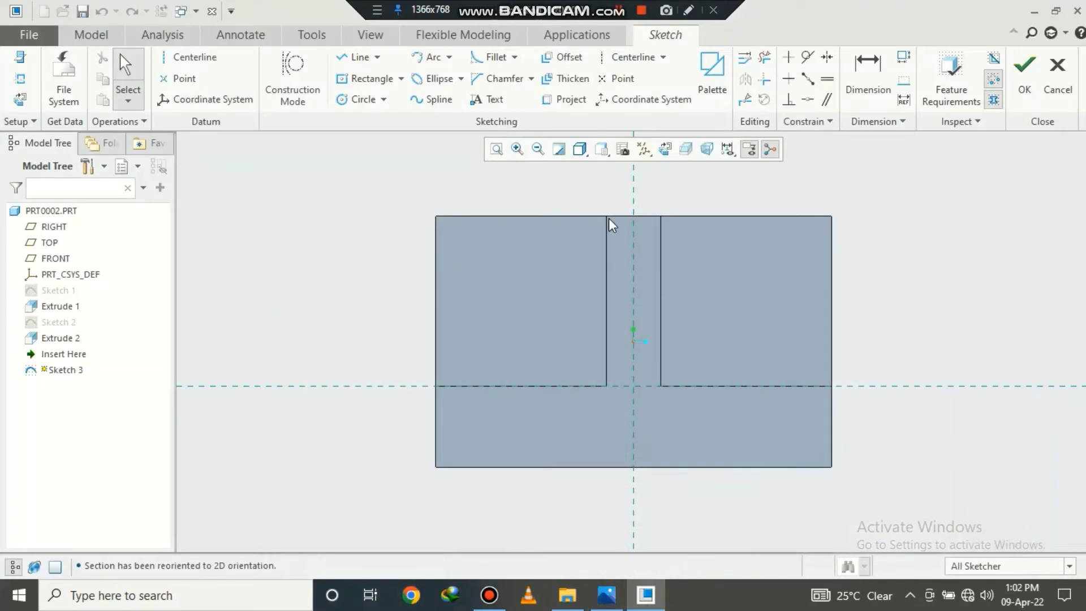
left_click(349, 60)
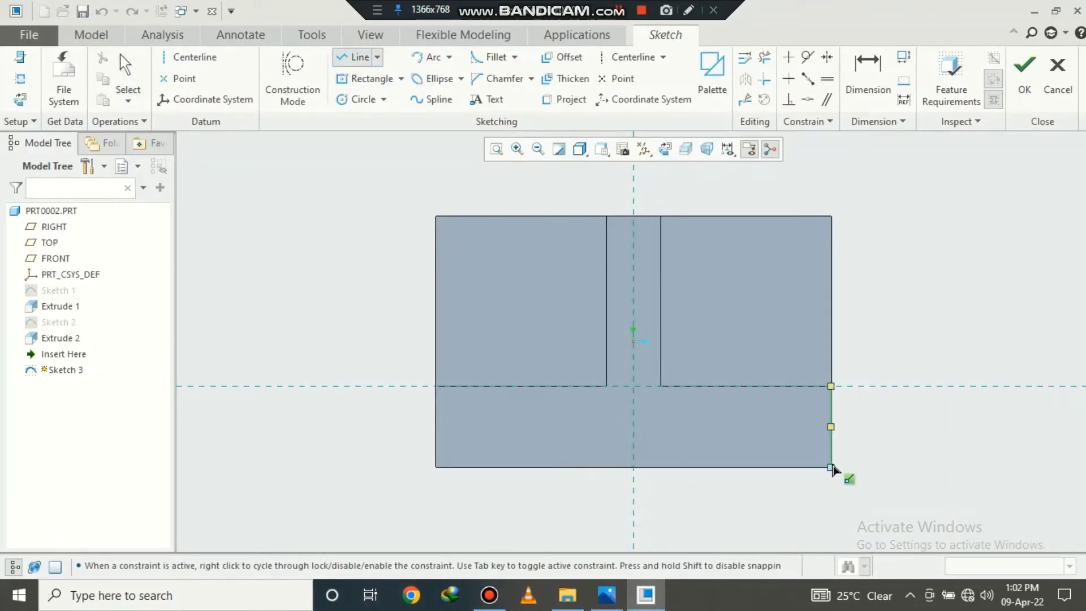
left_click(831, 467)
left_click(541, 186)
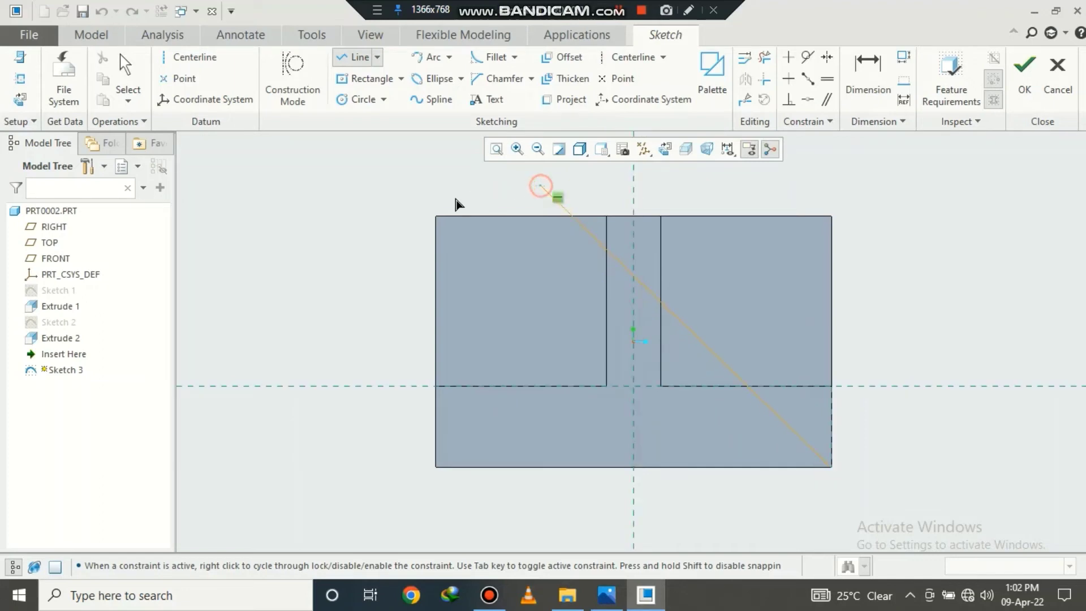
middle_click(461, 195)
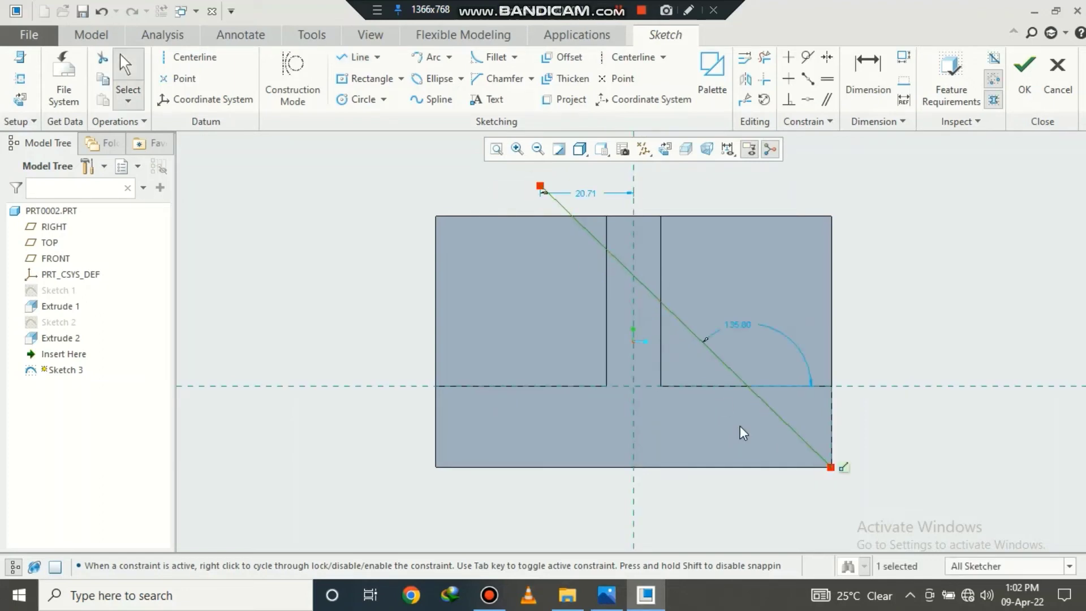
Step: Dimension the angle between the slanted line and the block's bottom edge and set it to 45°
left_click(861, 96)
left_click(772, 418)
left_click(759, 467)
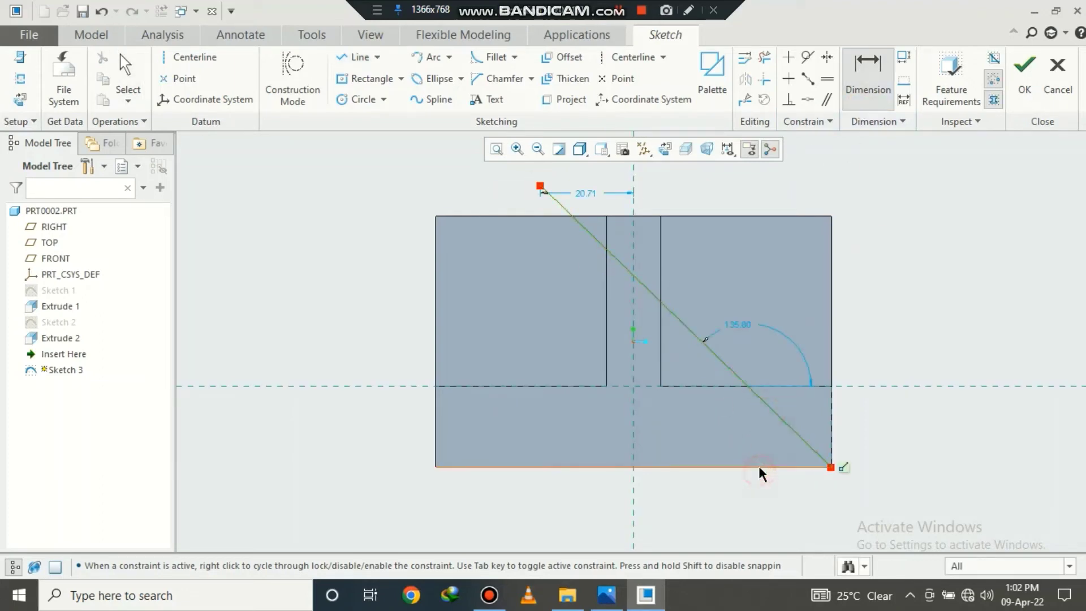
middle_click(755, 439)
type("45")
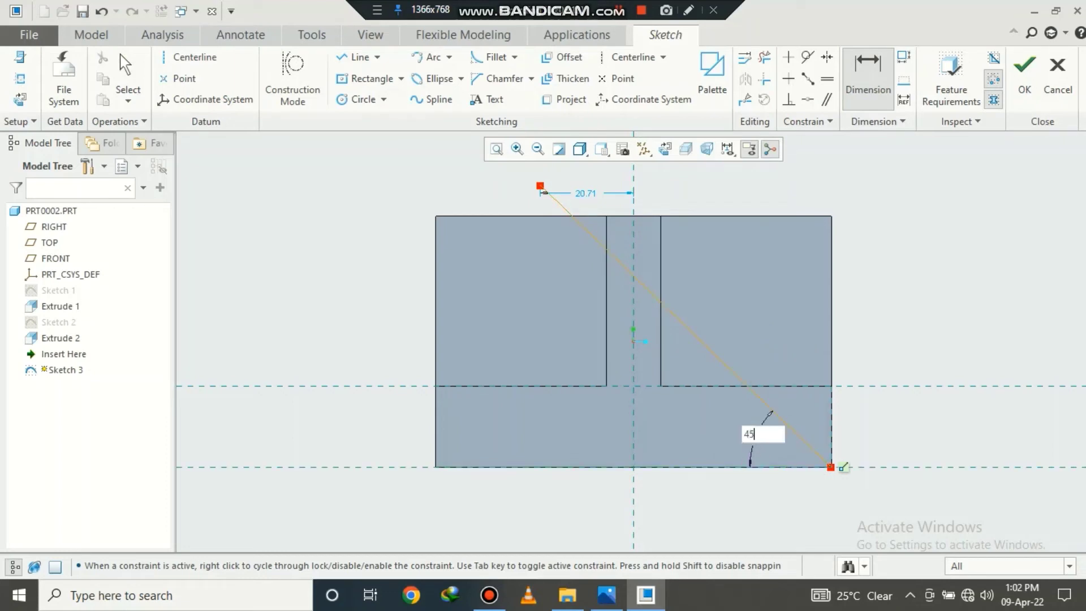
key("Return")
Step: Add the wall's top edge as a sketch reference, trim the slanted line's overhang above it, and finish the sketch
scroll(718, 195, "up", 1)
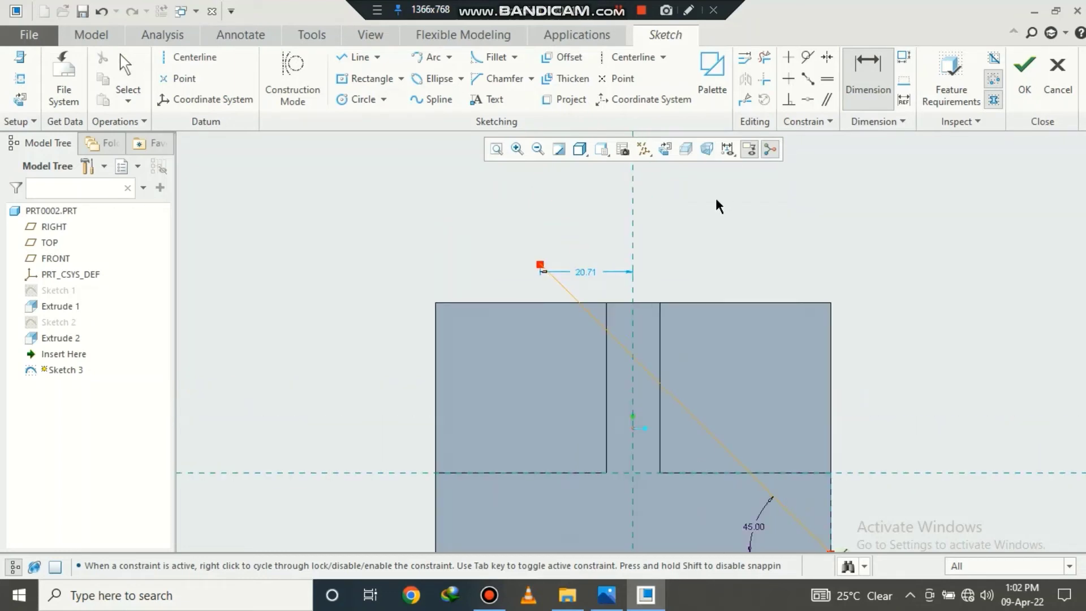
left_click(20, 78)
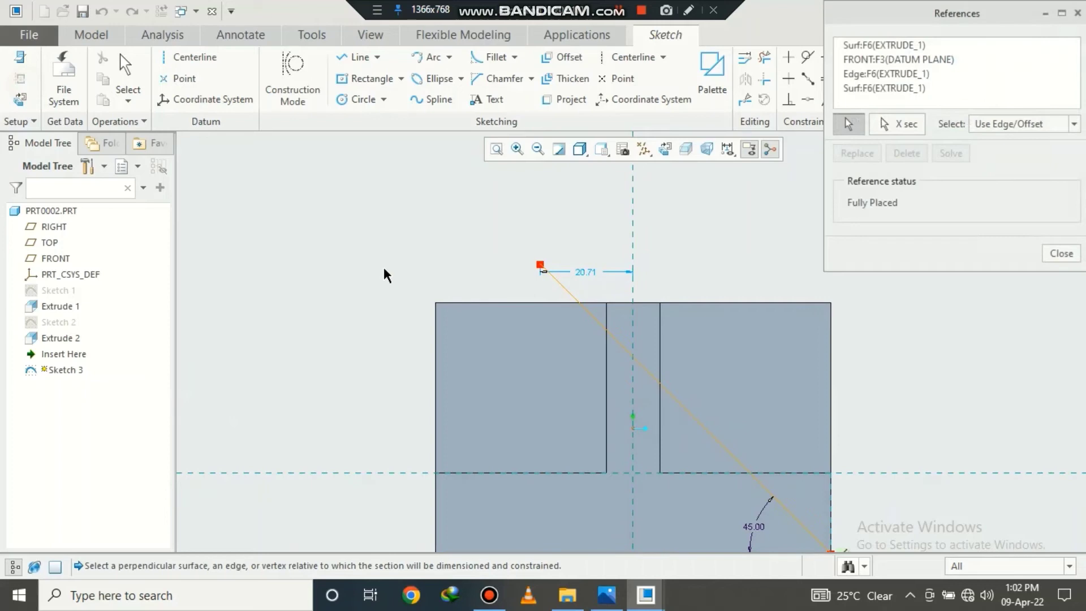
left_click(519, 304)
left_click(1061, 254)
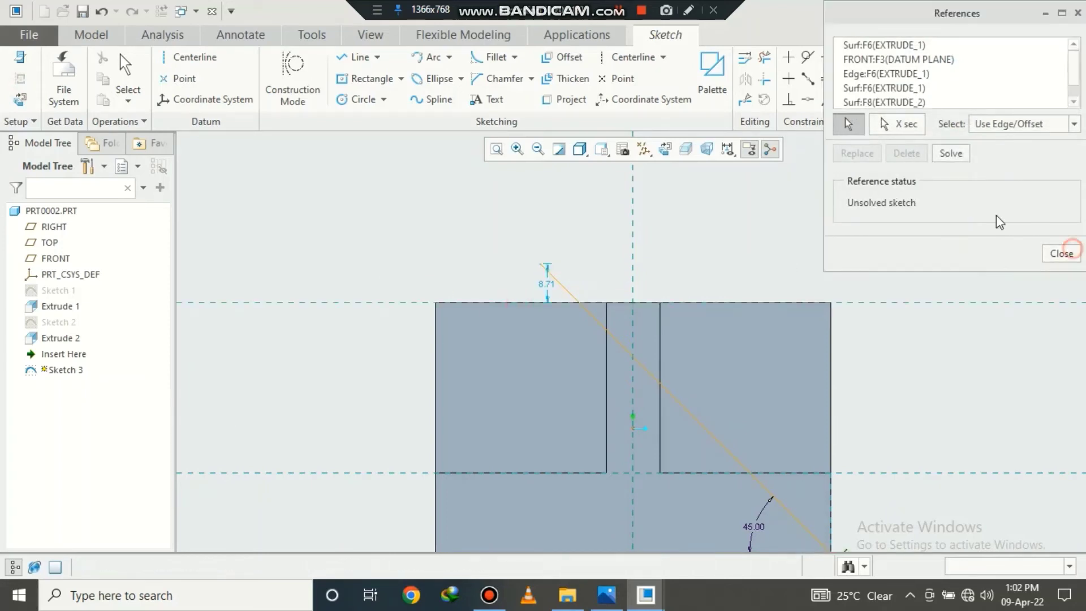
left_click(765, 57)
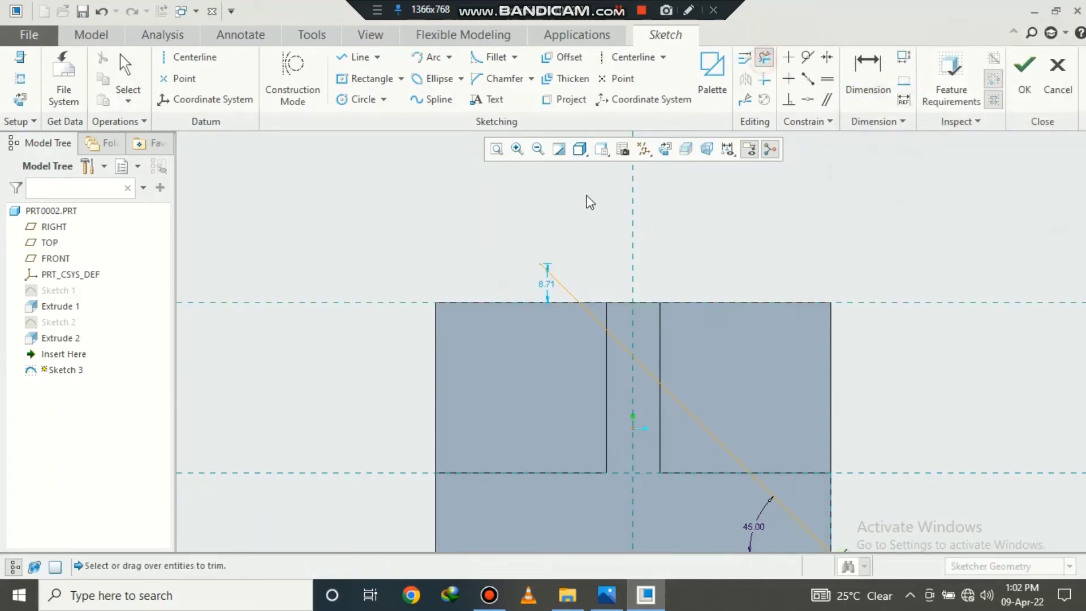
left_click_drag(570, 246, 529, 285)
scroll(609, 269, "down", 1)
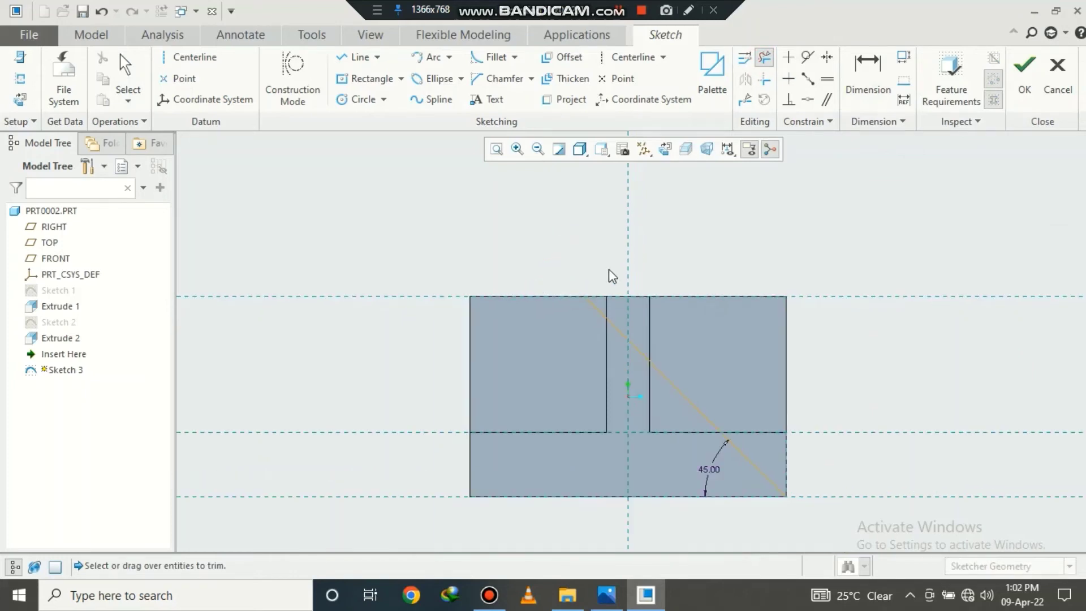
left_click(1025, 66)
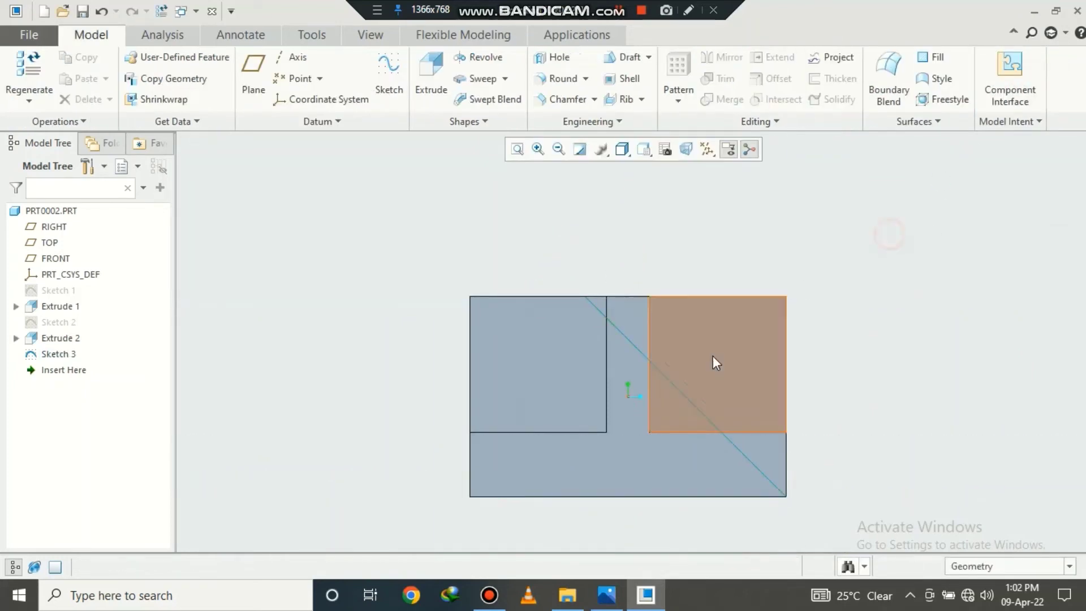
Step: Start a new sketch on the block's narrower end face adjoining the slanted line's lower corner, viewed square-on
scroll(713, 356, "down", 1)
middle_click_drag(864, 321, 780, 337)
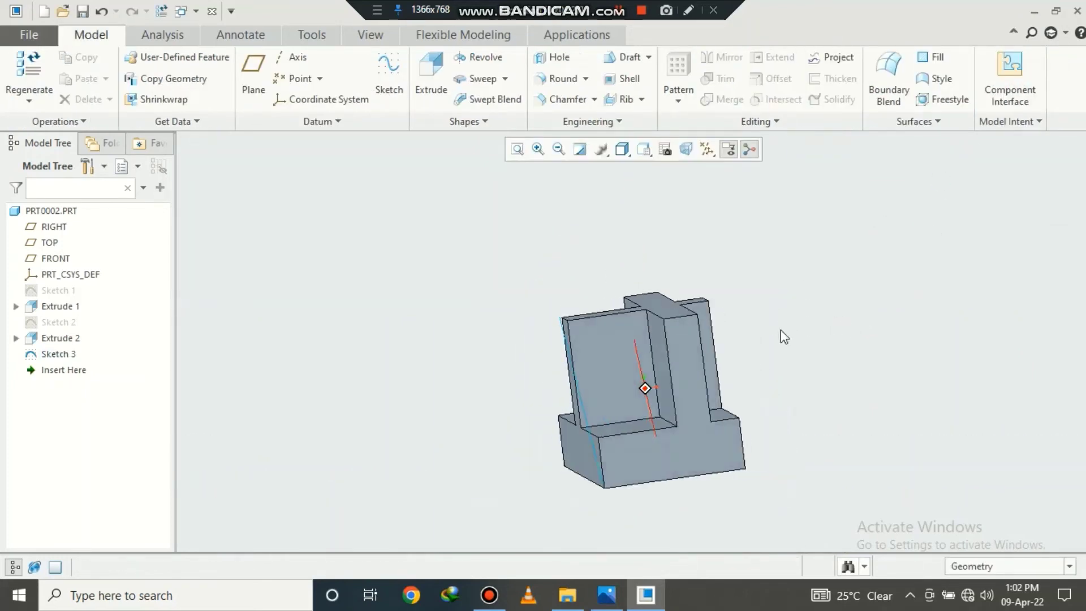
left_click(689, 458)
left_click(773, 378)
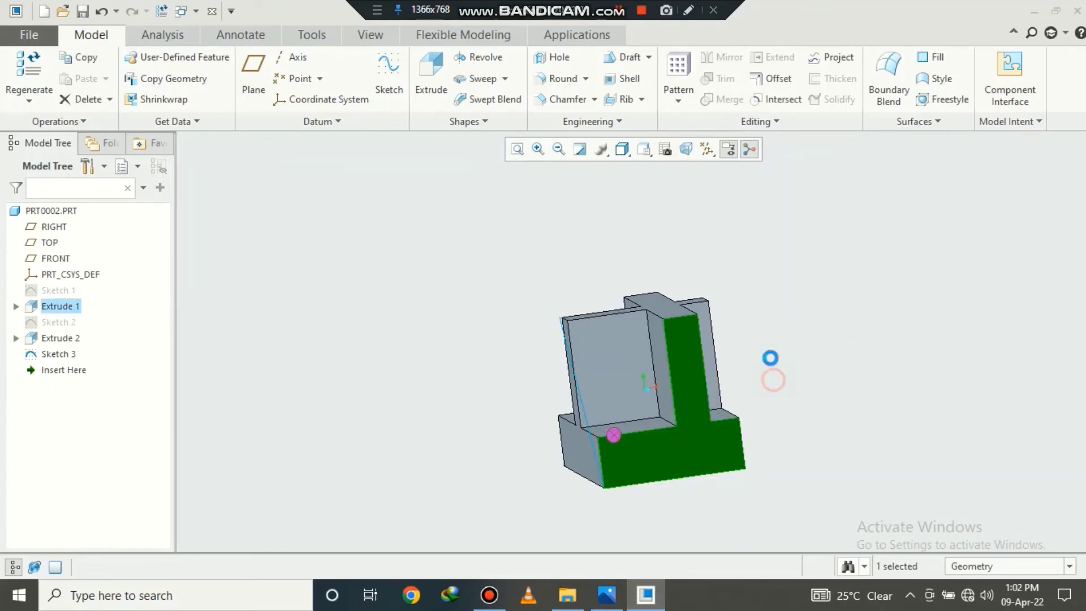
left_click(648, 150)
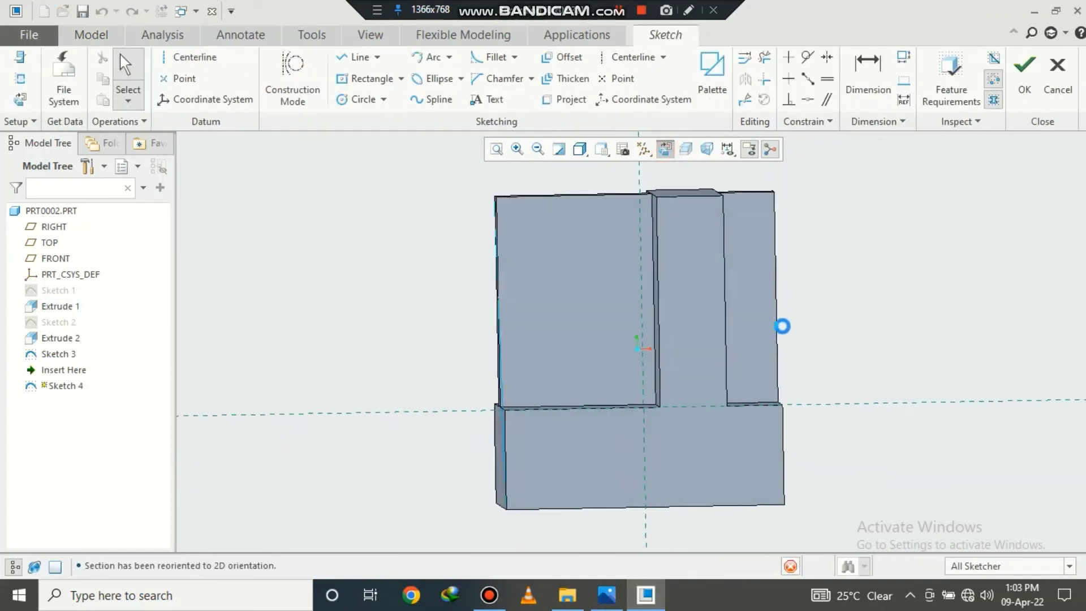
Step: Draw a vertical line along the face's right edge from the block's bottom corner up to wall-top height, and finish the sketch
left_click(358, 57)
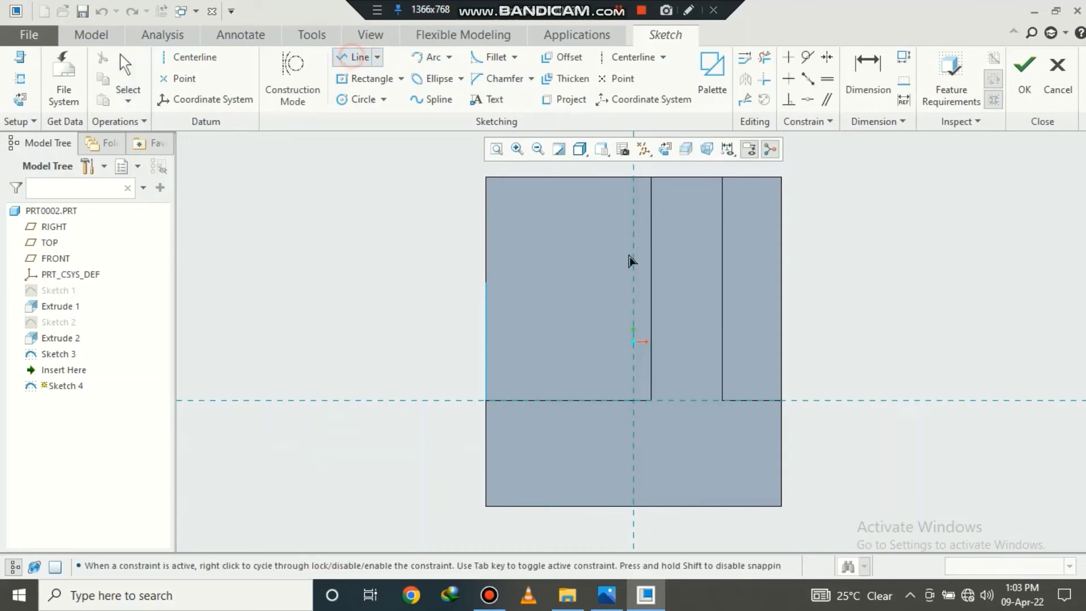
left_click(782, 506)
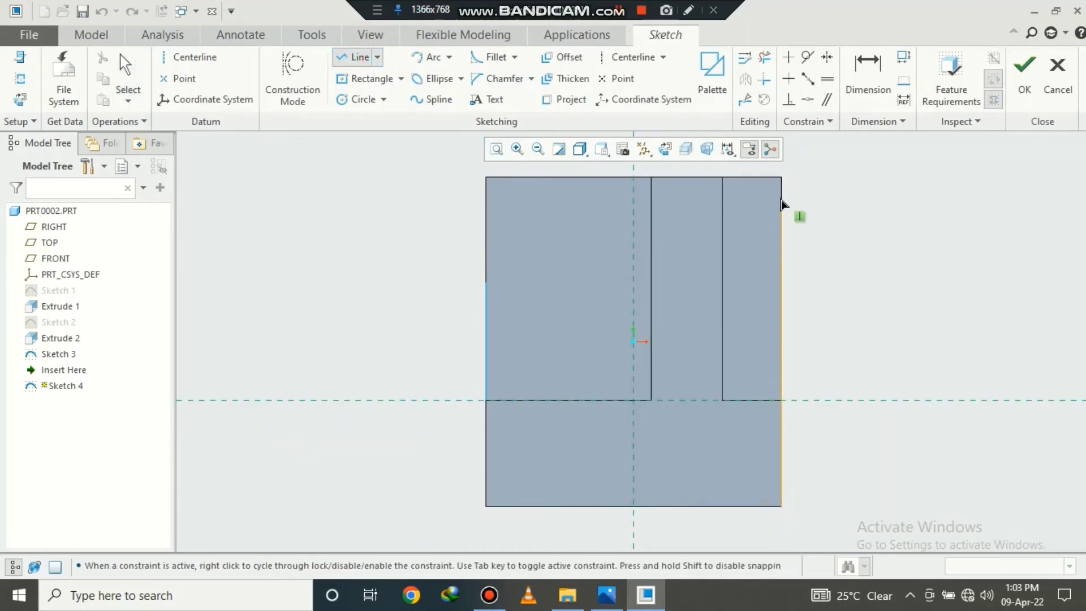
left_click(781, 178)
middle_click(846, 233)
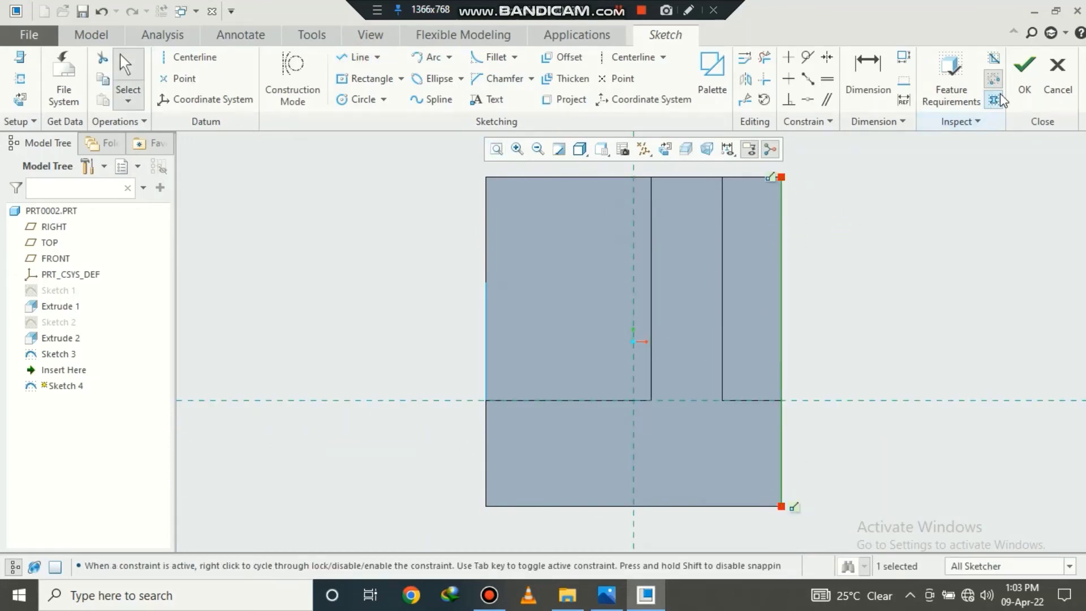
left_click(1024, 69)
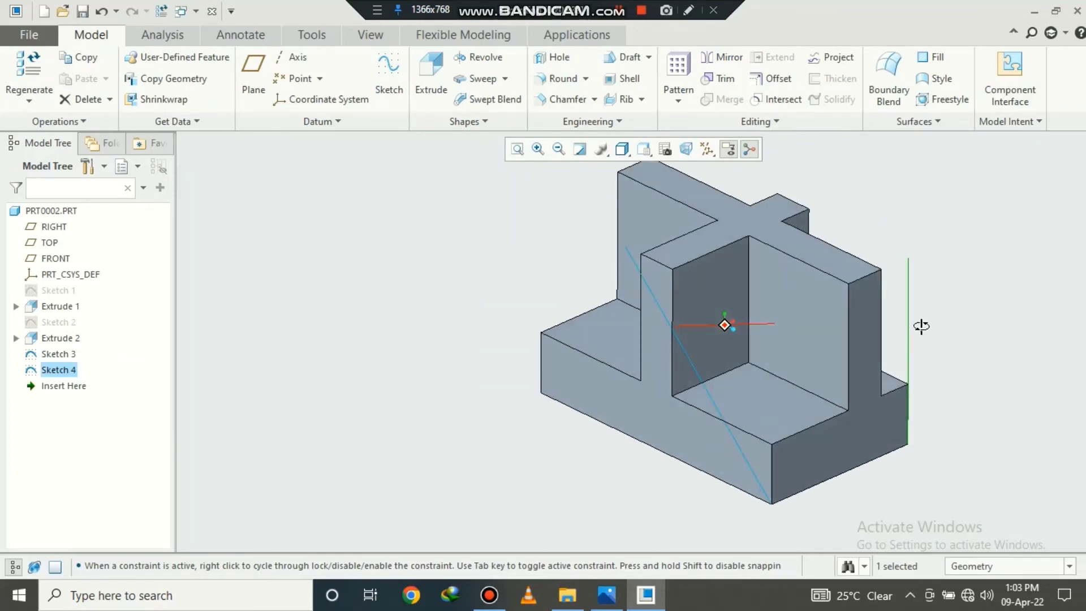
left_click(923, 250)
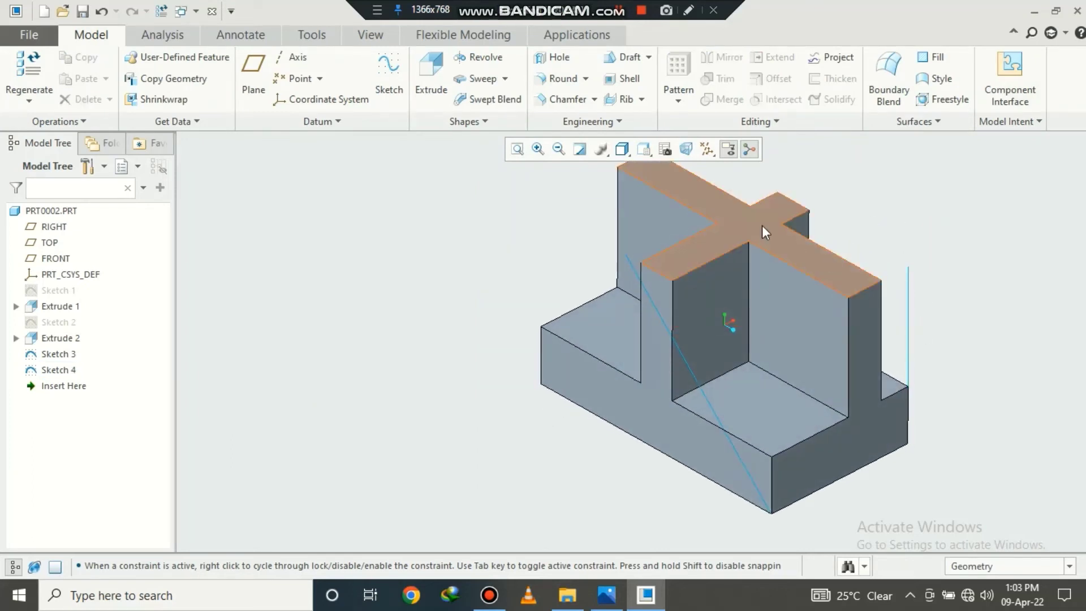
Step: Create a datum plane through the upper ends of the slanted and vertical lines and the block's bottom corner at the slanted line's lower end
left_click(258, 95)
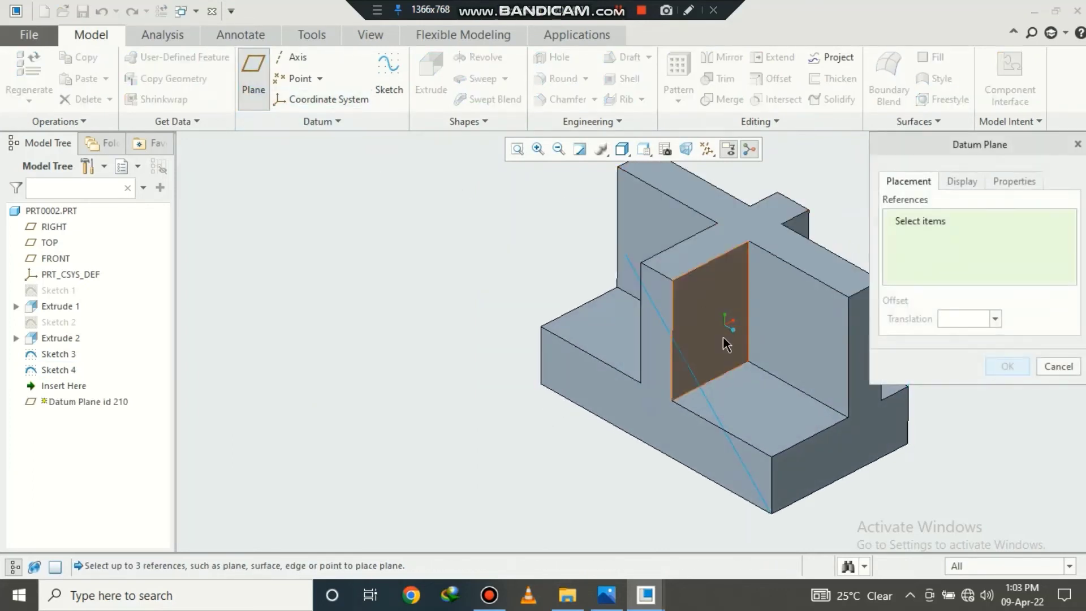
scroll(628, 267, "up", 2)
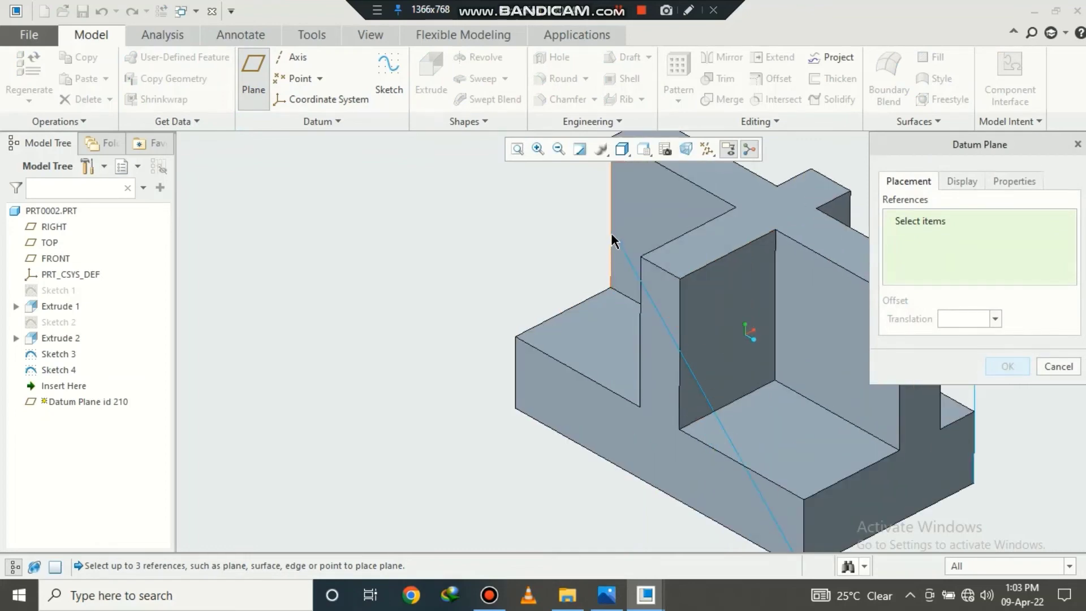
middle_click_drag(623, 232, 654, 242)
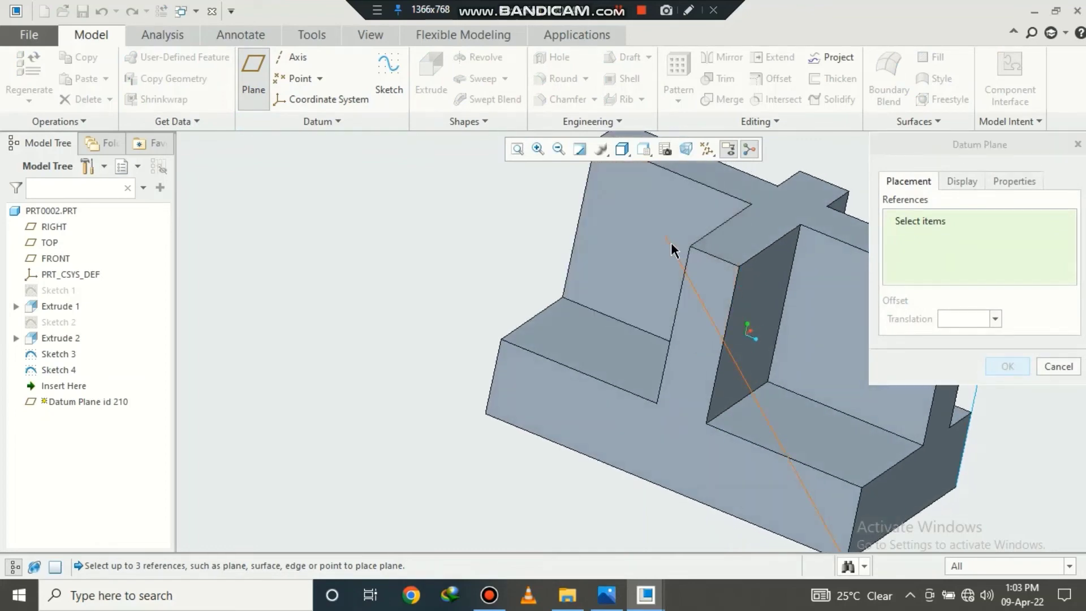
left_click(666, 238)
middle_click_drag(521, 289, 478, 315)
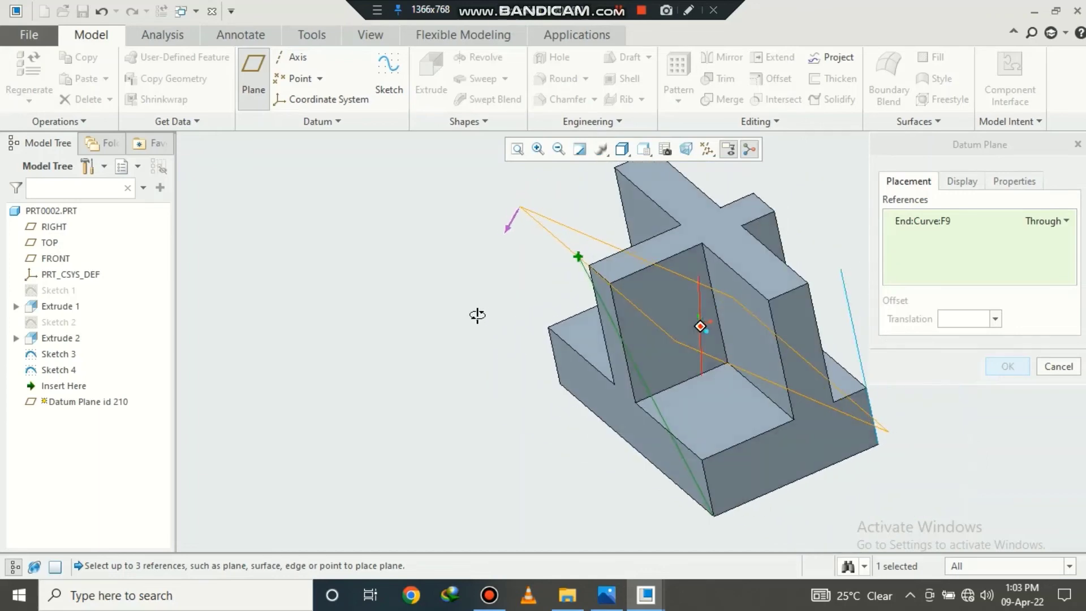
left_click(841, 268)
middle_click_drag(841, 268, 825, 434)
left_click(756, 368)
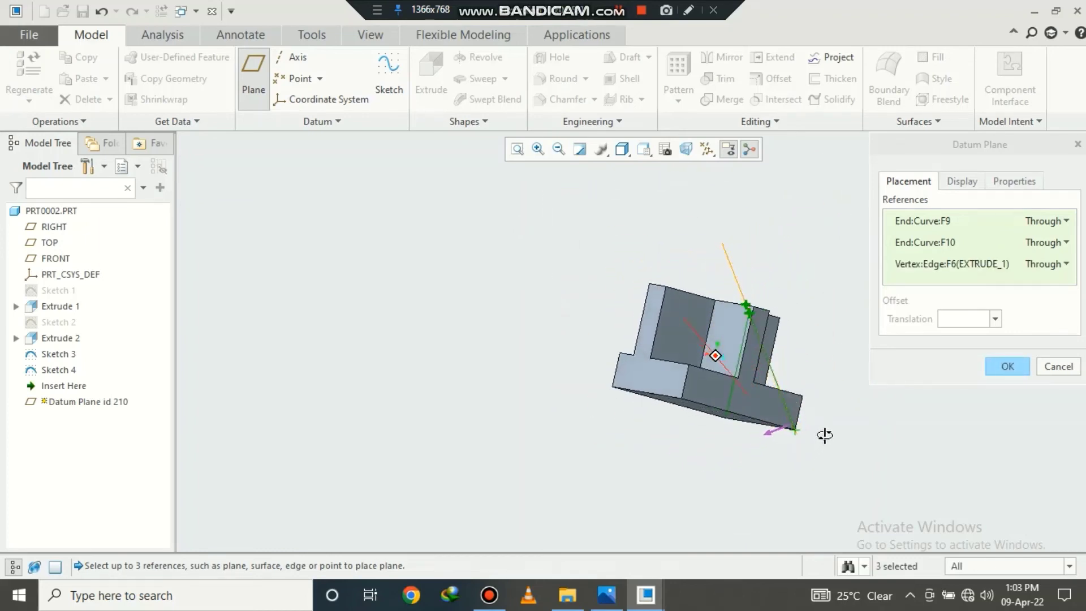
scroll(813, 358, "up", 4)
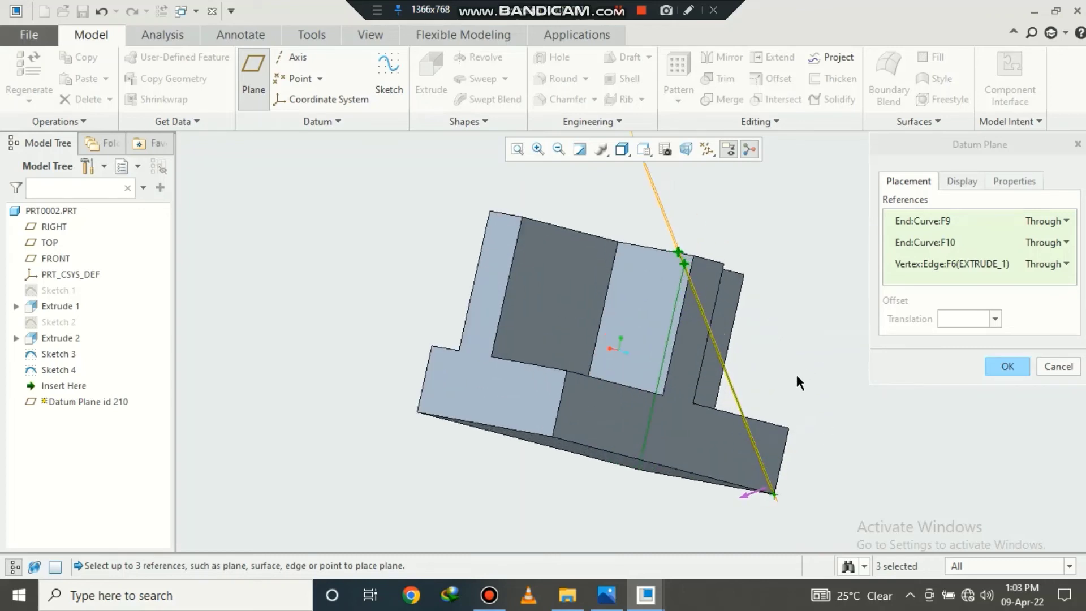
mouse_move(797, 376)
middle_mouse_down()
mouse_move(783, 376)
mouse_move(799, 381)
middle_mouse_up()
left_click(1006, 366)
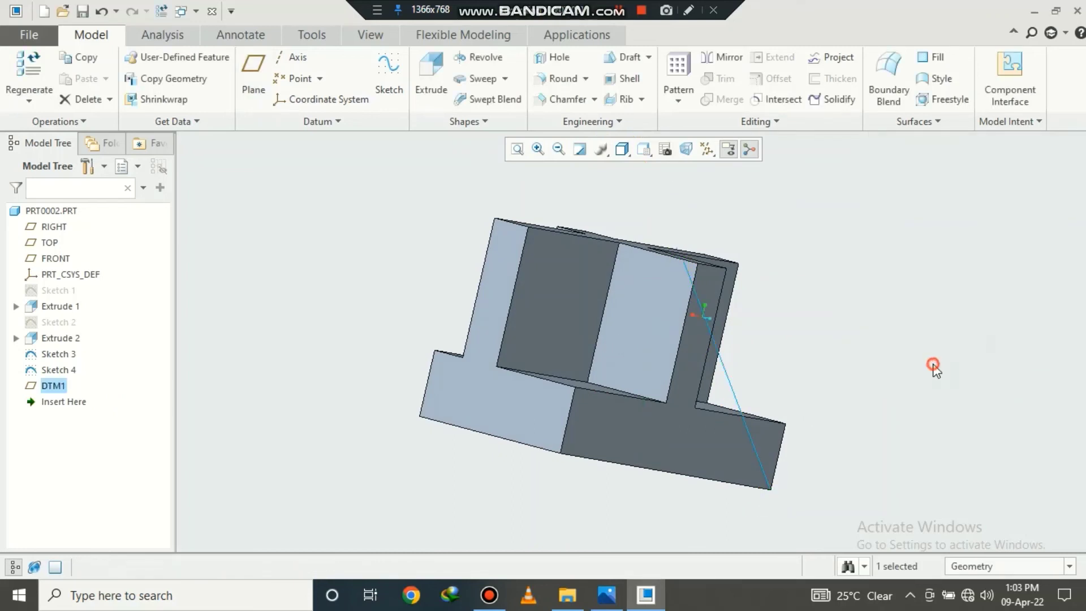
Step: Turn on the display of datum planes and view the new slanted plane against the bracket
middle_click_drag(933, 366, 585, 356)
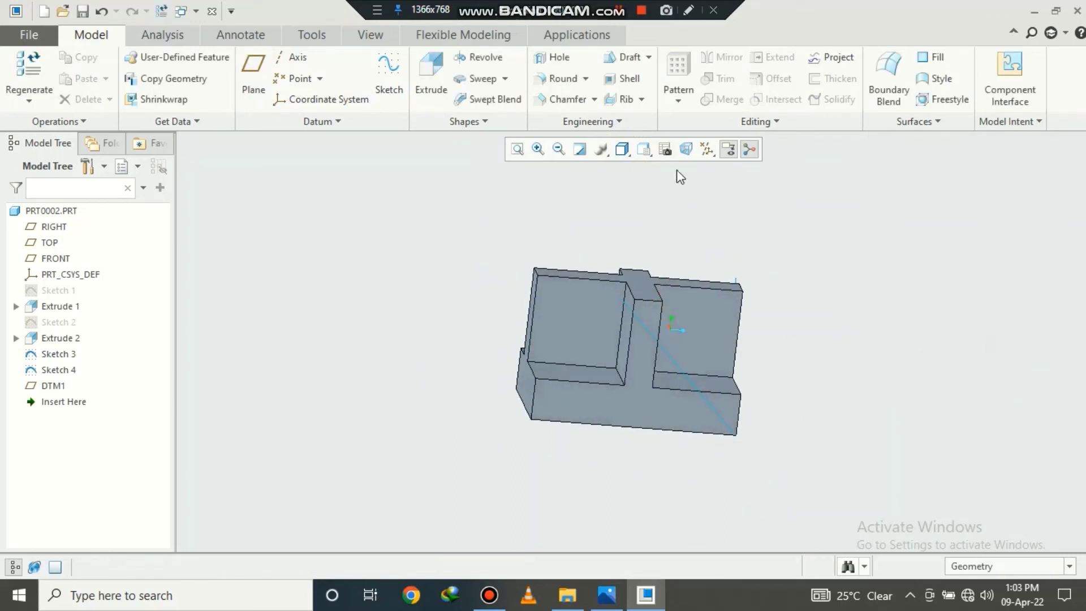
left_click(707, 149)
left_click(707, 238)
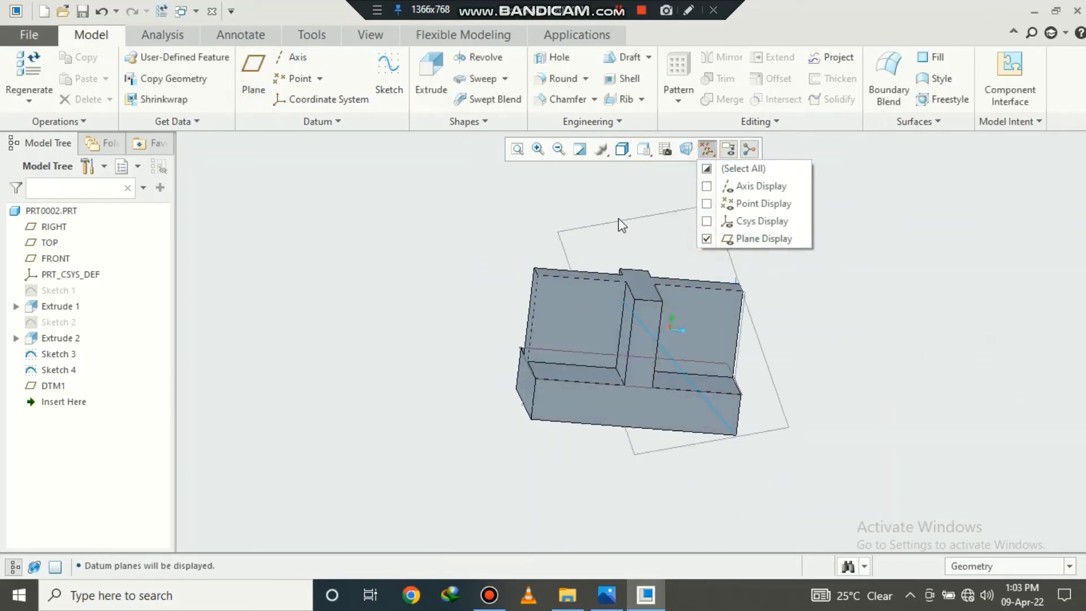
left_click(503, 194)
middle_click_drag(525, 218, 821, 257)
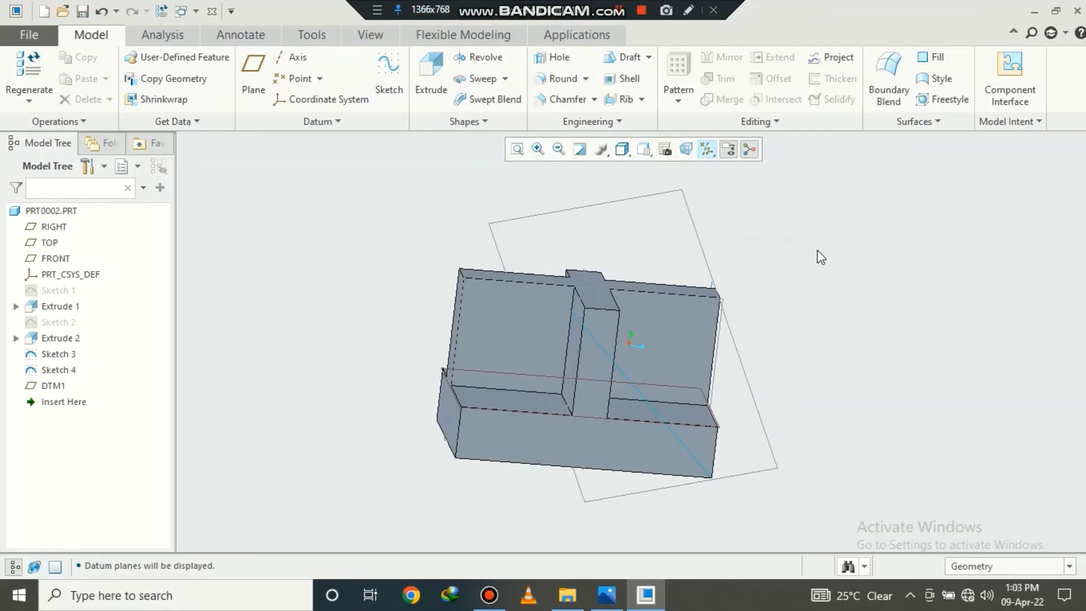
Step: Start a sketch on the slanted datum plane DTM1, viewed square-on, with the view direction flipped
left_click(54, 386)
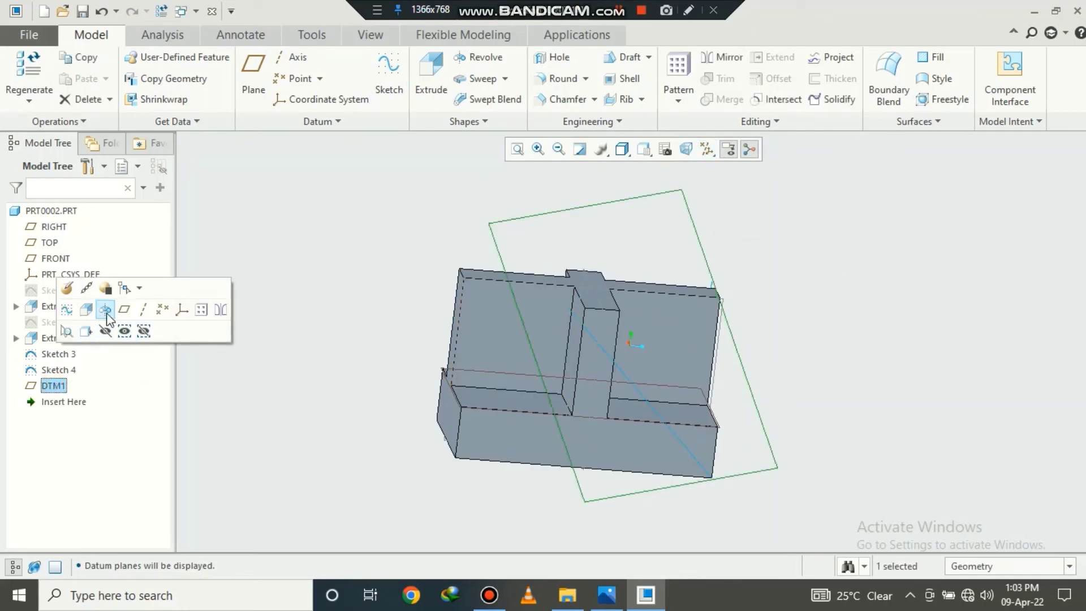
left_click(106, 309)
left_click(665, 150)
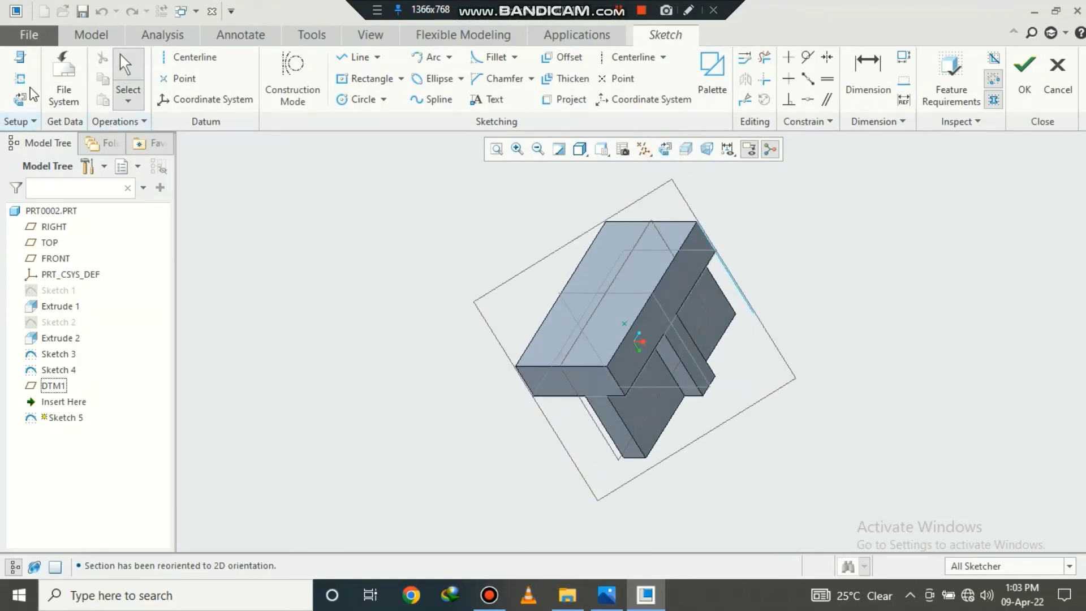
left_click(20, 57)
left_click(987, 274)
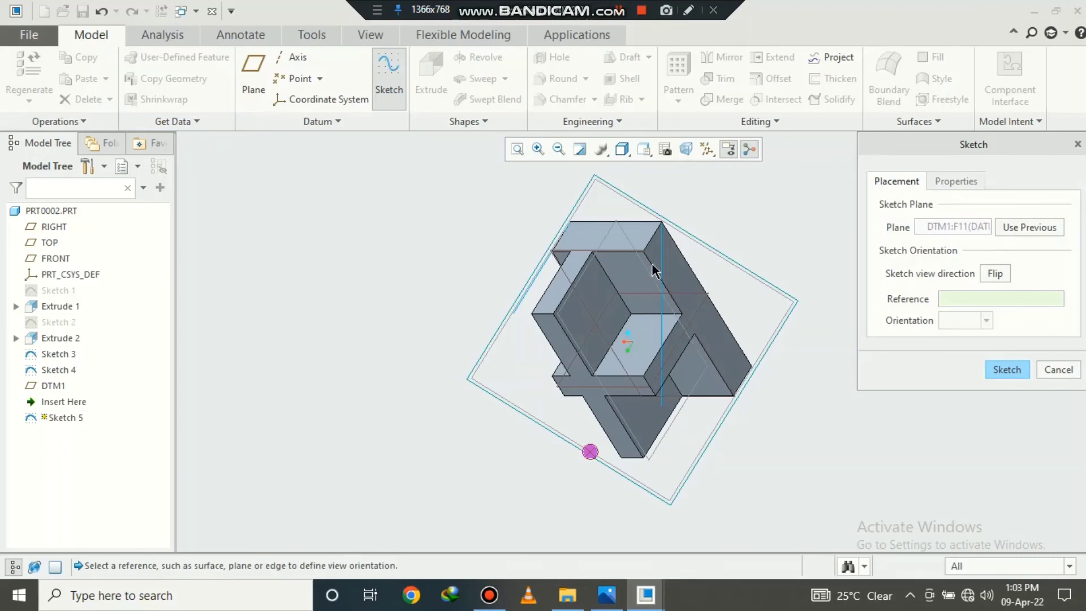
left_click(1017, 369)
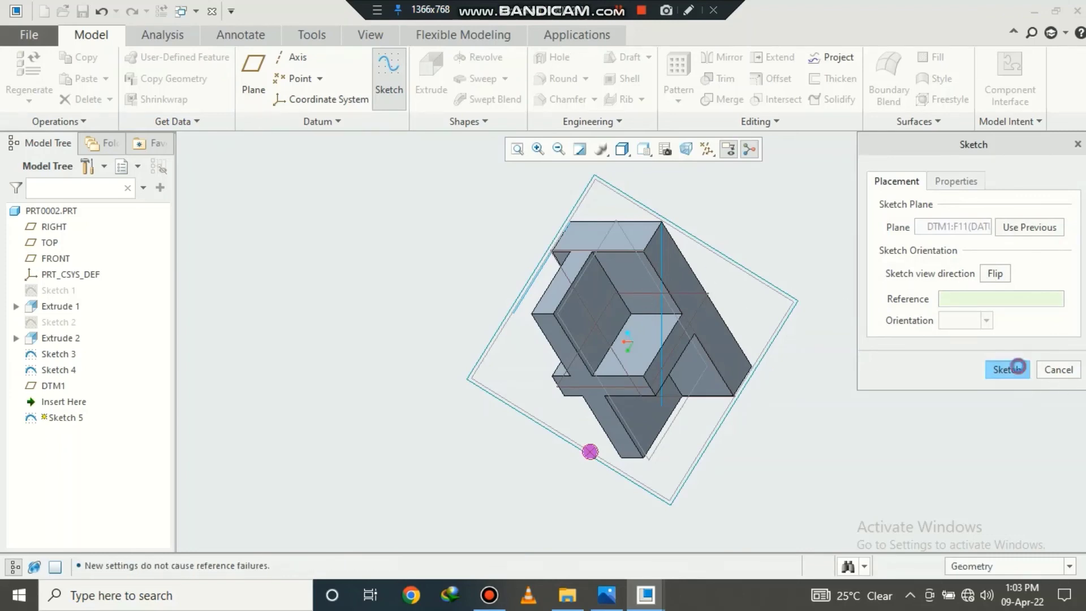
left_click(819, 202)
Step: Turn off the display of datum planes in the sketch view
left_click(645, 156)
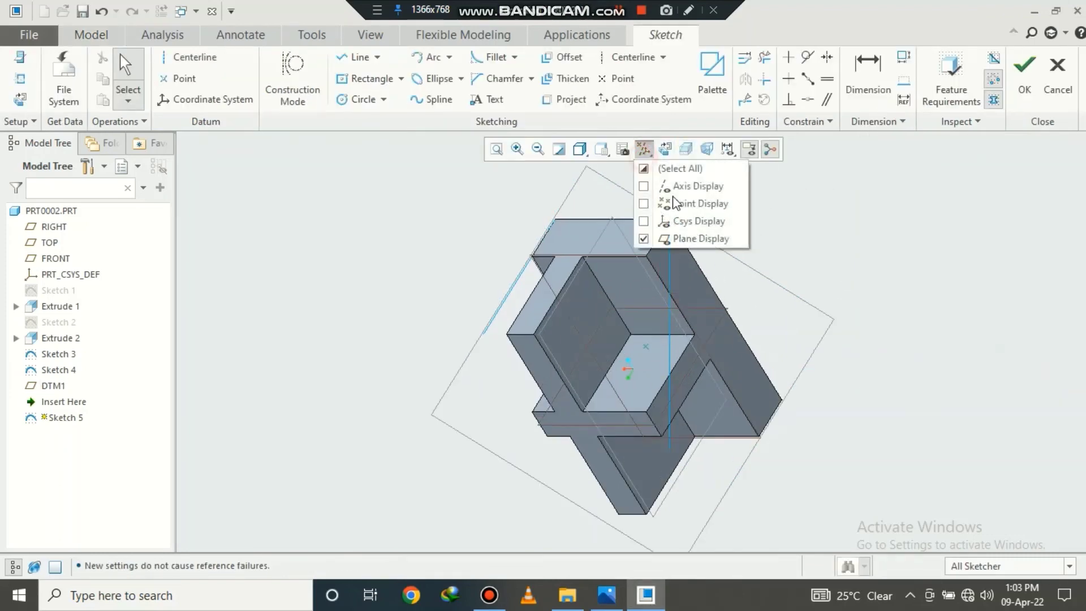
left_click(664, 236)
scroll(653, 247, "down", 1)
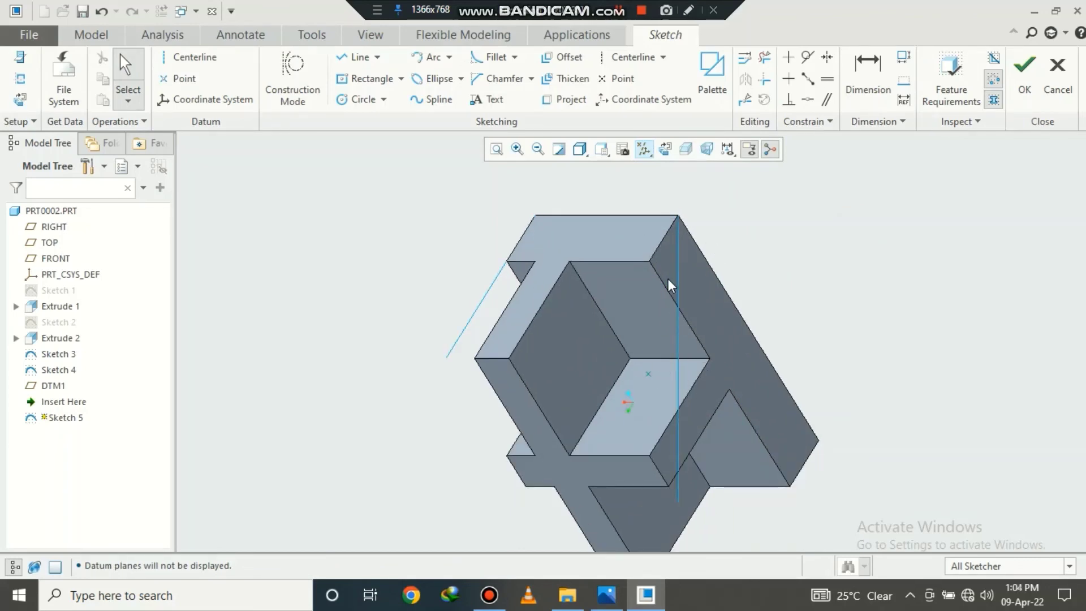
Step: Add the slanted curve of Sketch 3 and the vertical curve of Sketch 4 as references for the new sketch
left_click(18, 80)
left_click(680, 369)
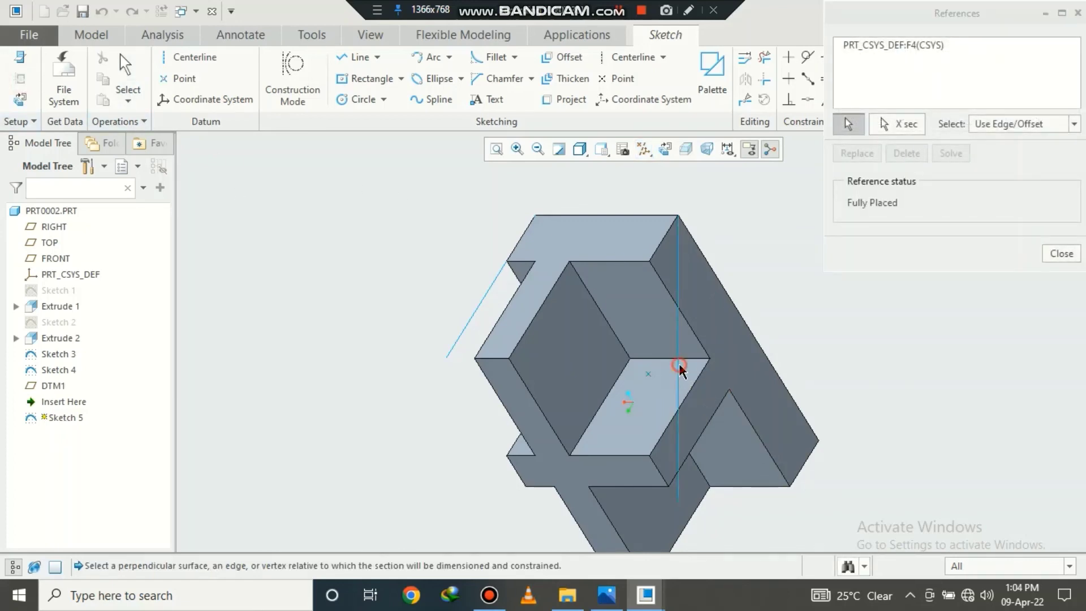
left_click(483, 304)
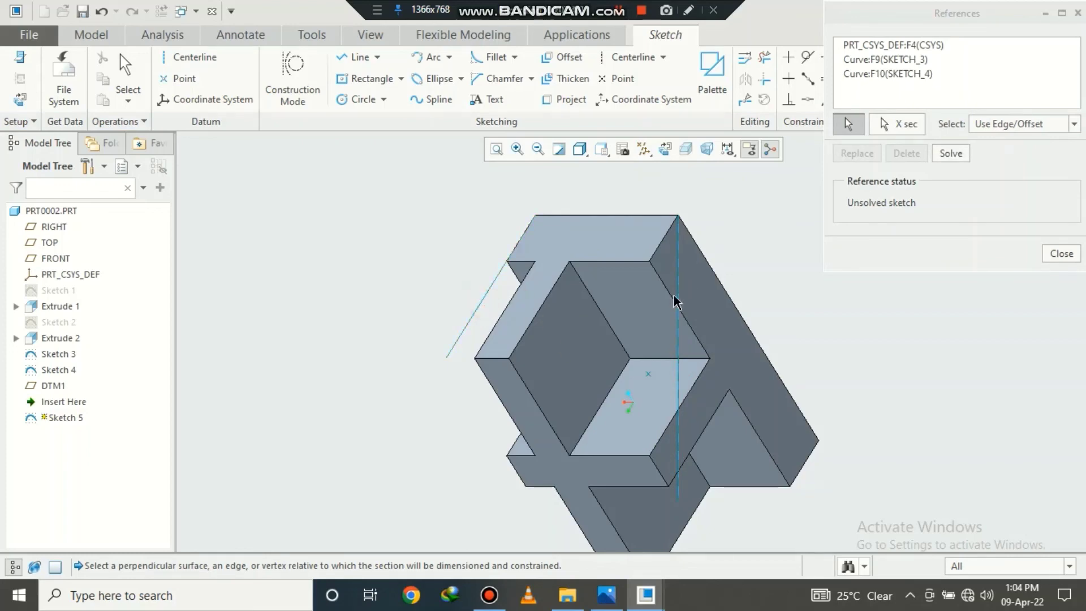
left_click(1061, 254)
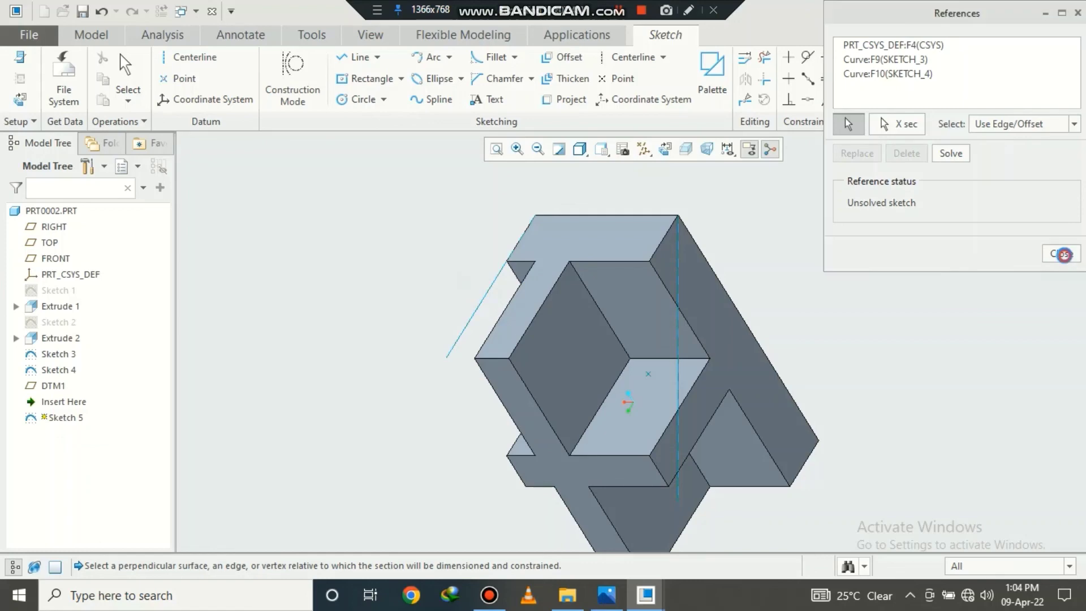
Step: Sketch a closed triangle joining both ends of the vertical reference curve and the lower end of the slanted one, and finish the sketch
left_click(361, 59)
left_click(678, 217)
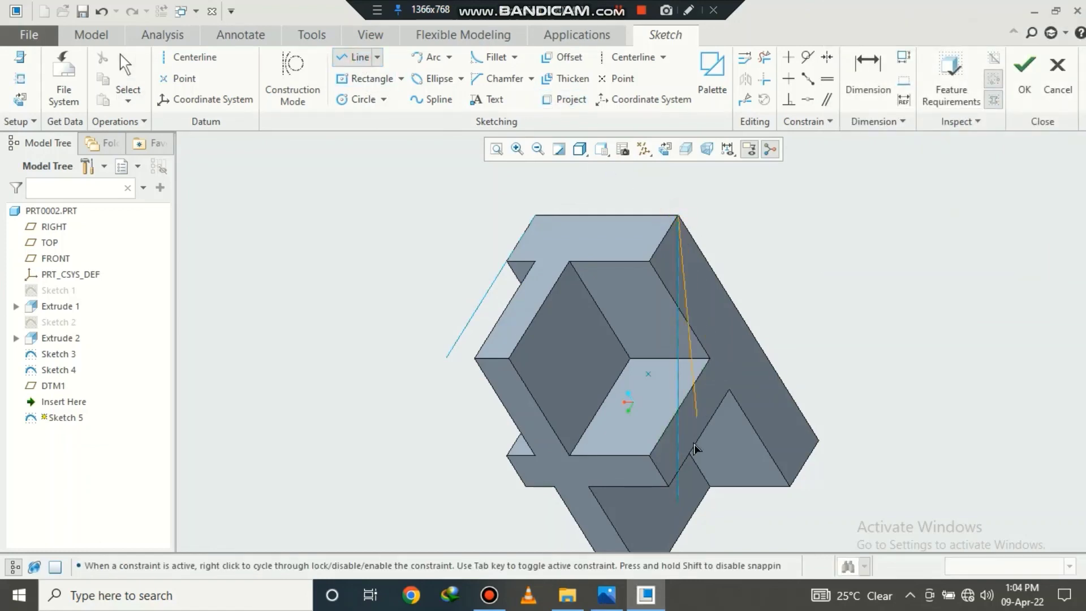
left_click(679, 501)
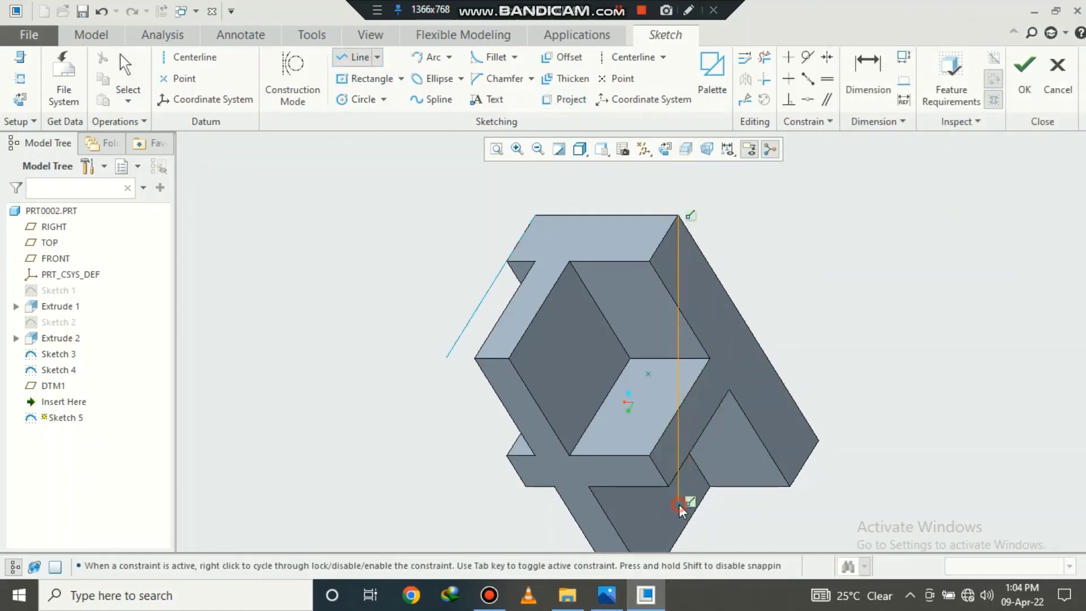
left_click(446, 358)
left_click(676, 218)
middle_click(721, 177)
mouse_move(783, 324)
middle_mouse_down()
mouse_move(820, 303)
mouse_move(824, 248)
mouse_move(810, 247)
middle_mouse_up()
left_click(1027, 91)
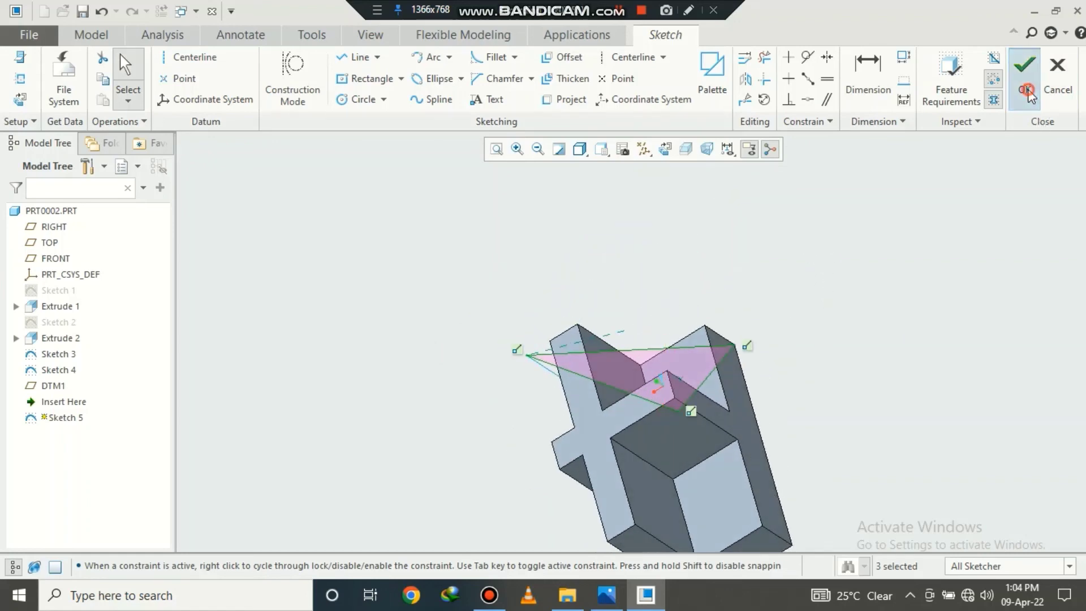
Step: Extrude the triangular sketch as a material-removing cut at the default depth to slice off the bracket's corner along the slanted plane
left_click(435, 79)
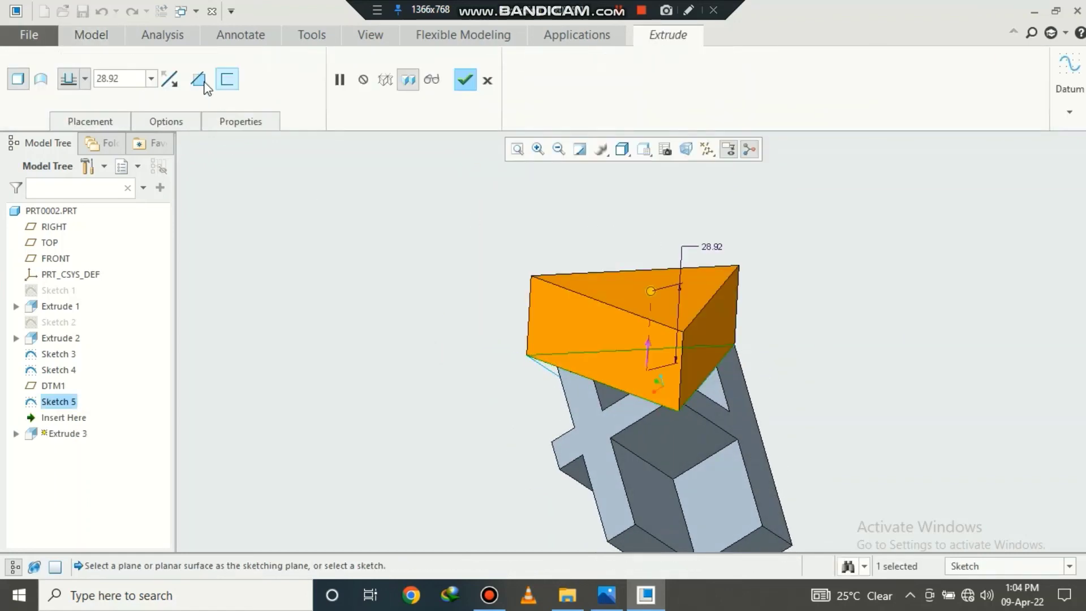
left_click(198, 78)
middle_click_drag(380, 266, 489, 273)
left_click(487, 80)
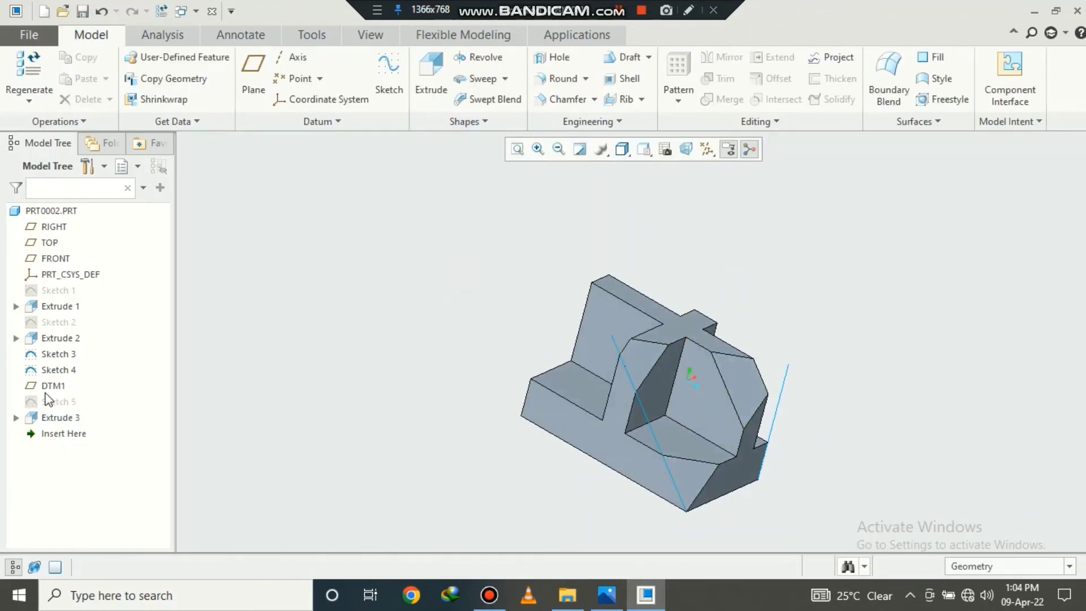
Step: Hide the construction curves Sketch 3 and Sketch 4 together
left_click(68, 369)
left_click(64, 358, "ctrl")
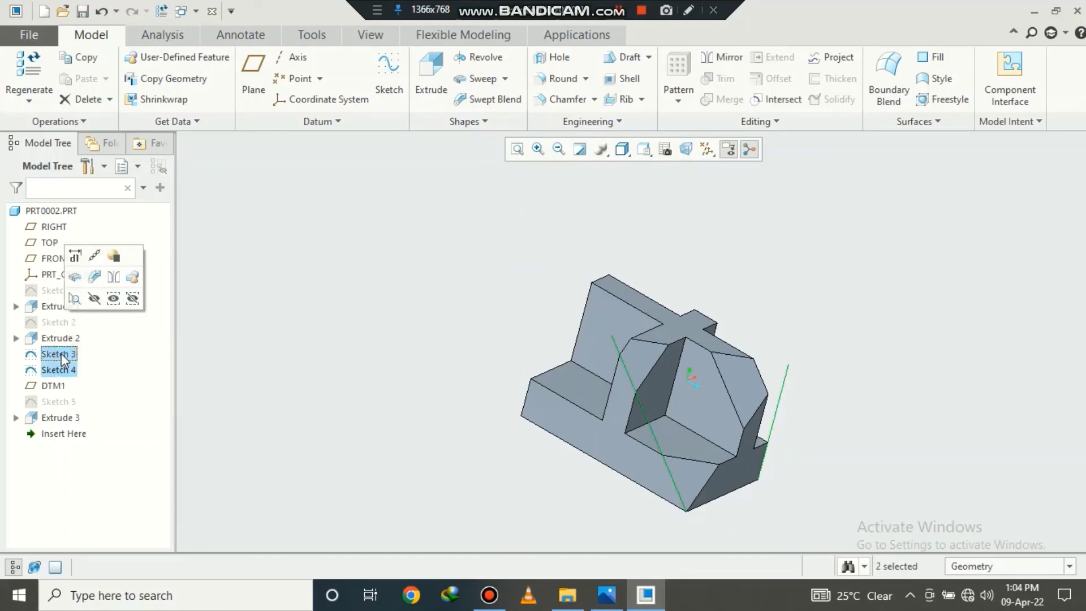
right_click(64, 358)
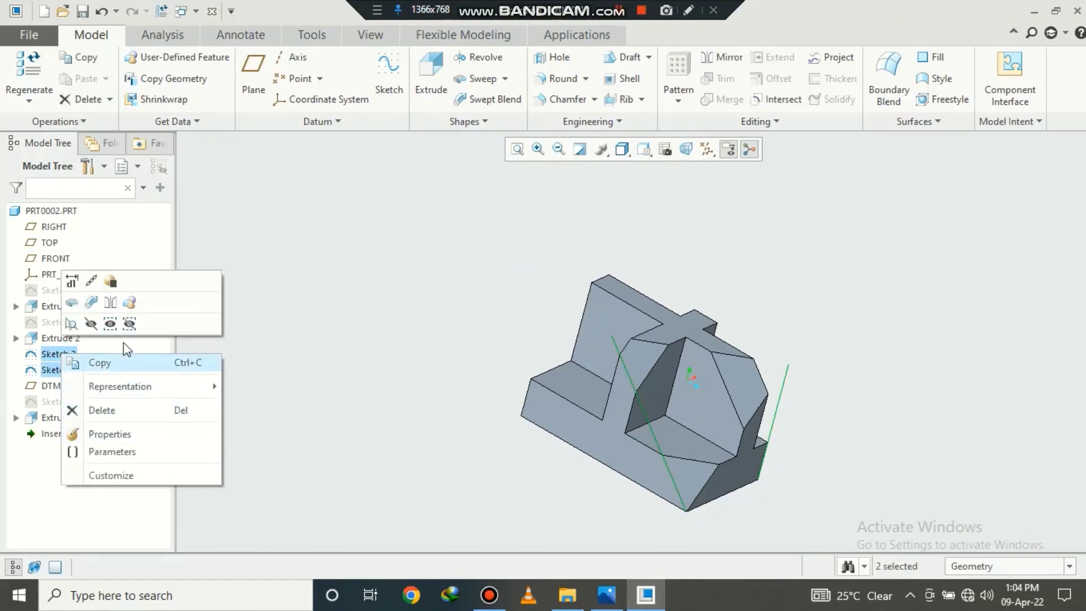